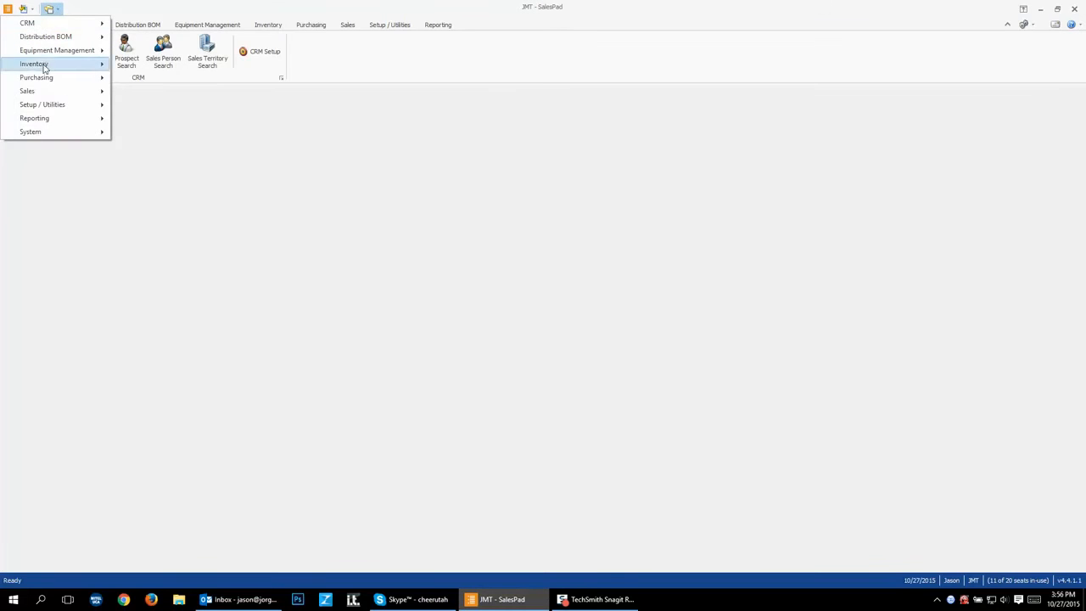
Step: Open the Import Manager and create a new import definition named LEAD IMPORT
{"action": "mouse_move", "coordinate": [50, 105]}
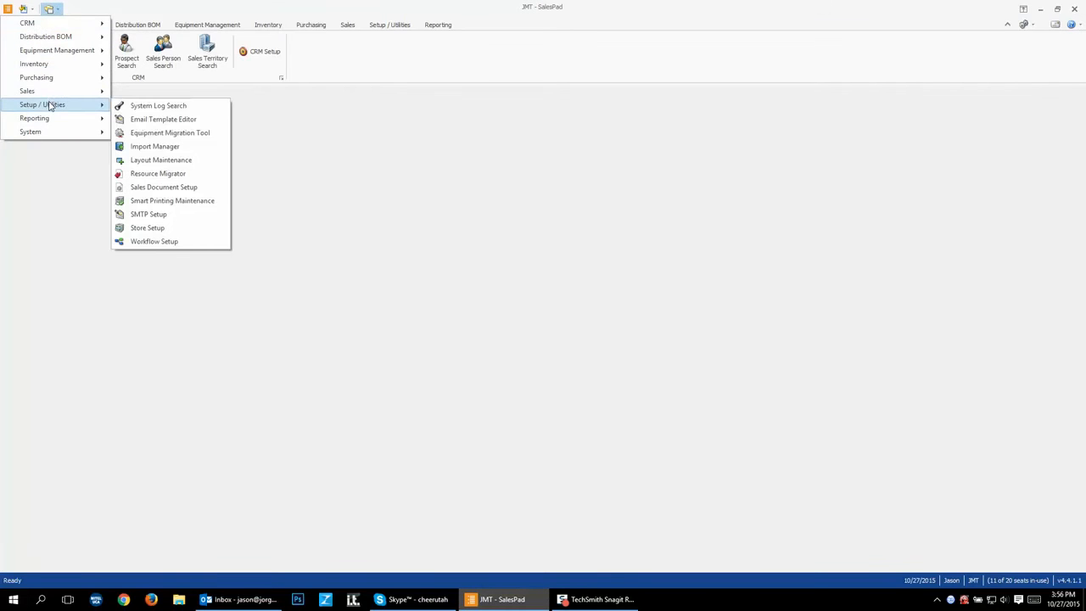
{"action": "left_click", "coordinate": [137, 147]}
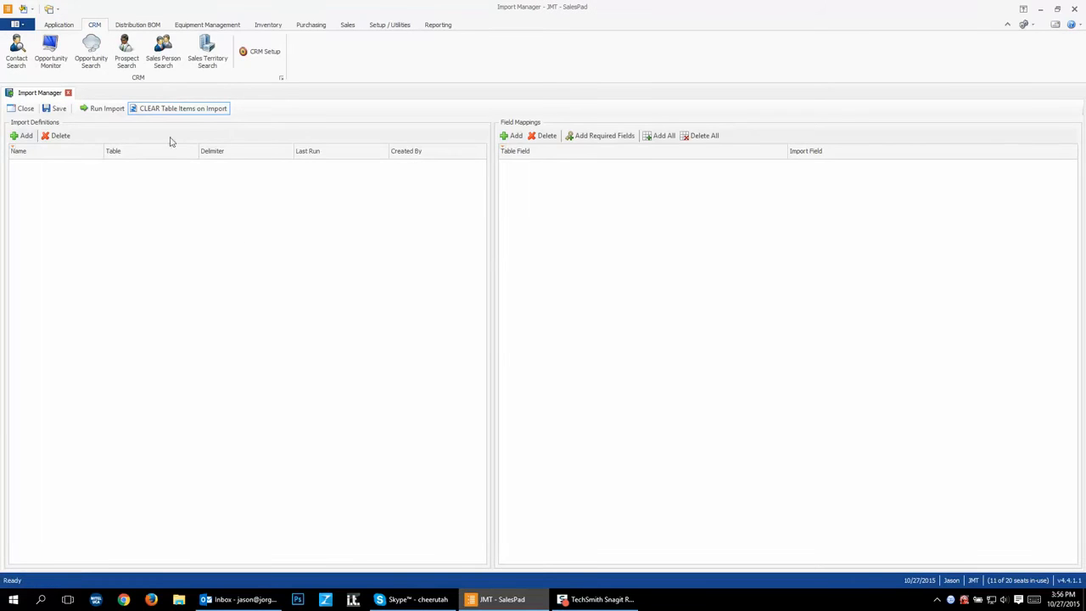
{"action": "left_click", "coordinate": [25, 141]}
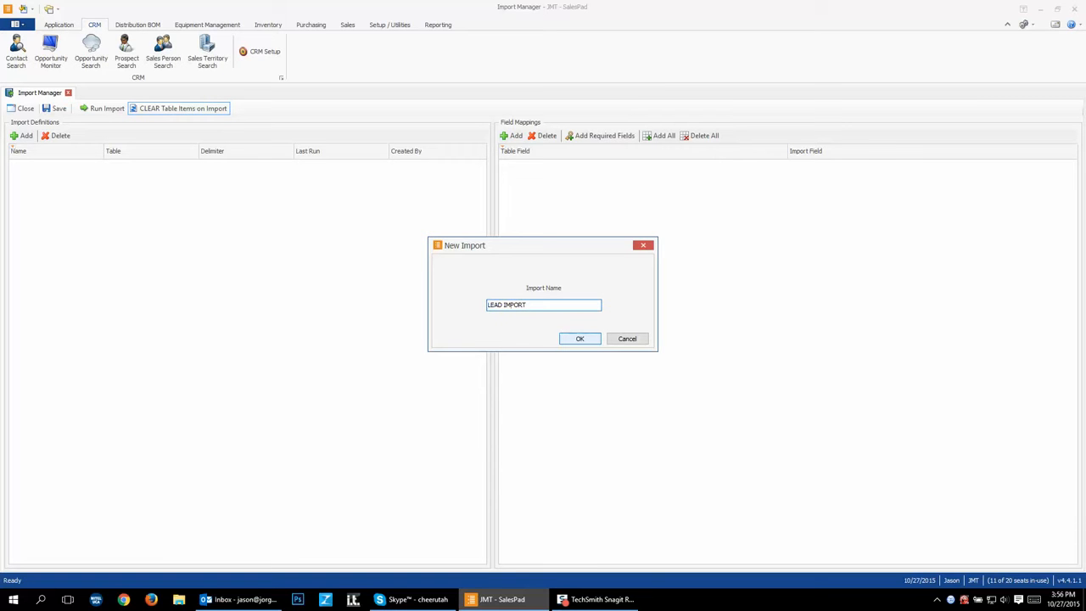
{"action": "left_click", "coordinate": [580, 338]}
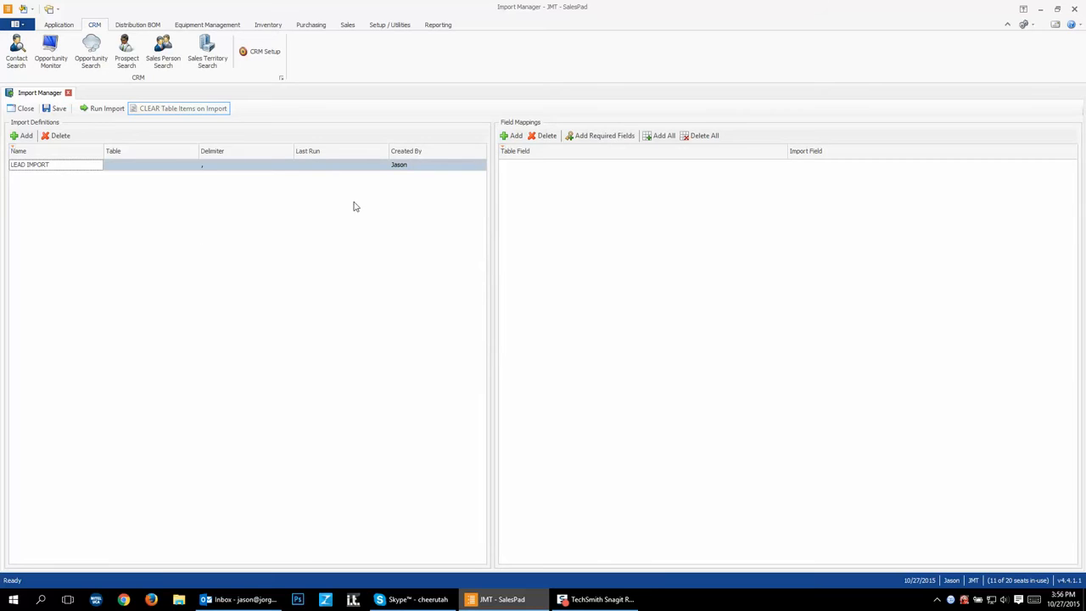
Step: Set the LEAD IMPORT definition's table to Prospect and add its required field mappings
{"action": "left_click", "coordinate": [144, 169]}
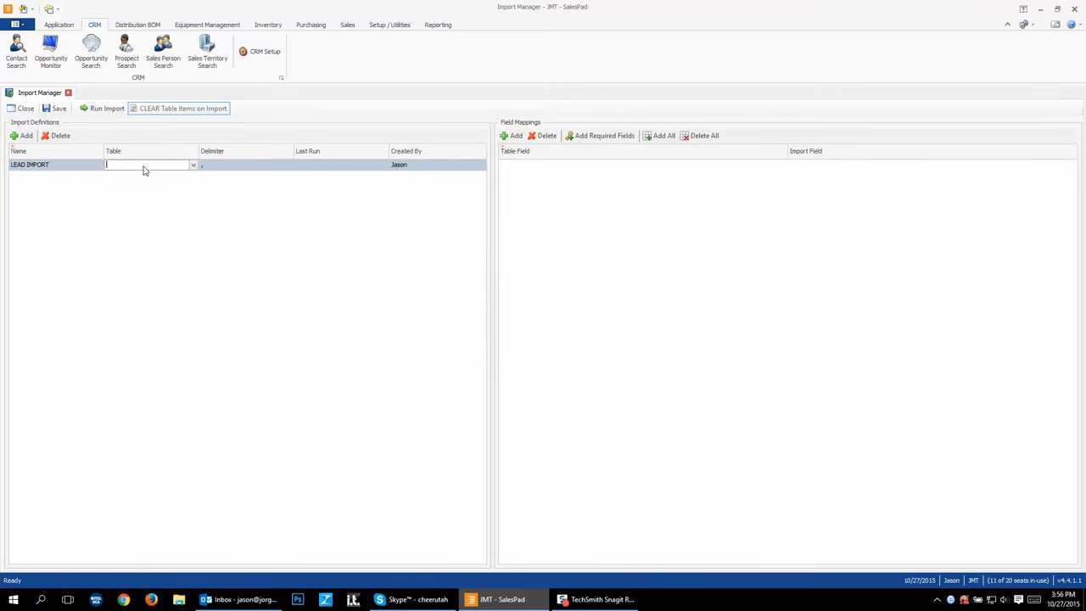
{"action": "left_click", "coordinate": [194, 166]}
{"action": "left_click_drag", "start_coordinate": [194, 188], "coordinate": [194, 219]}
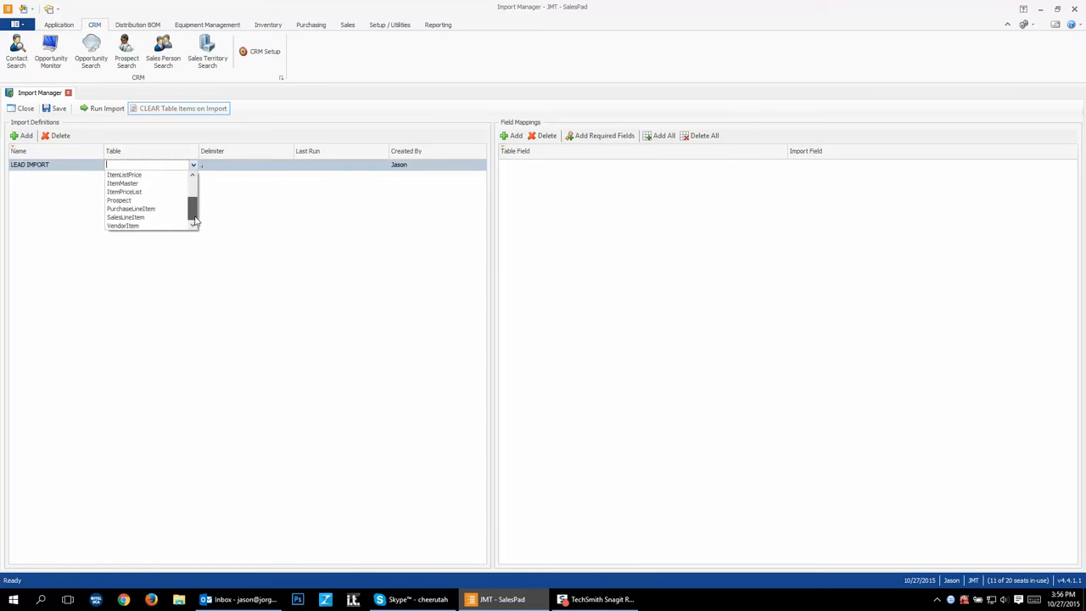
{"action": "left_click", "coordinate": [153, 201]}
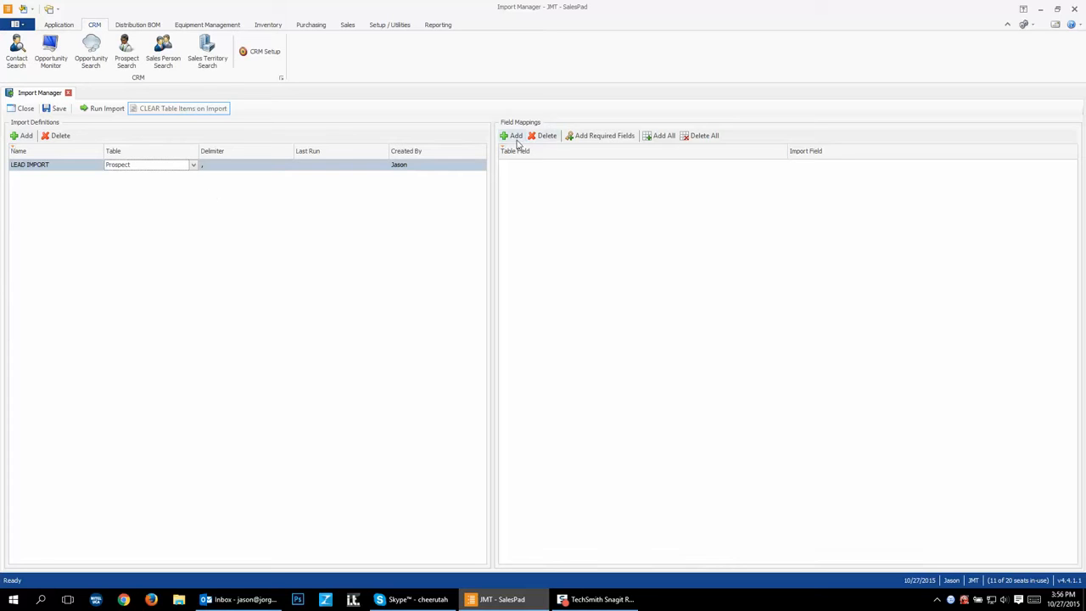
{"action": "left_click", "coordinate": [602, 138]}
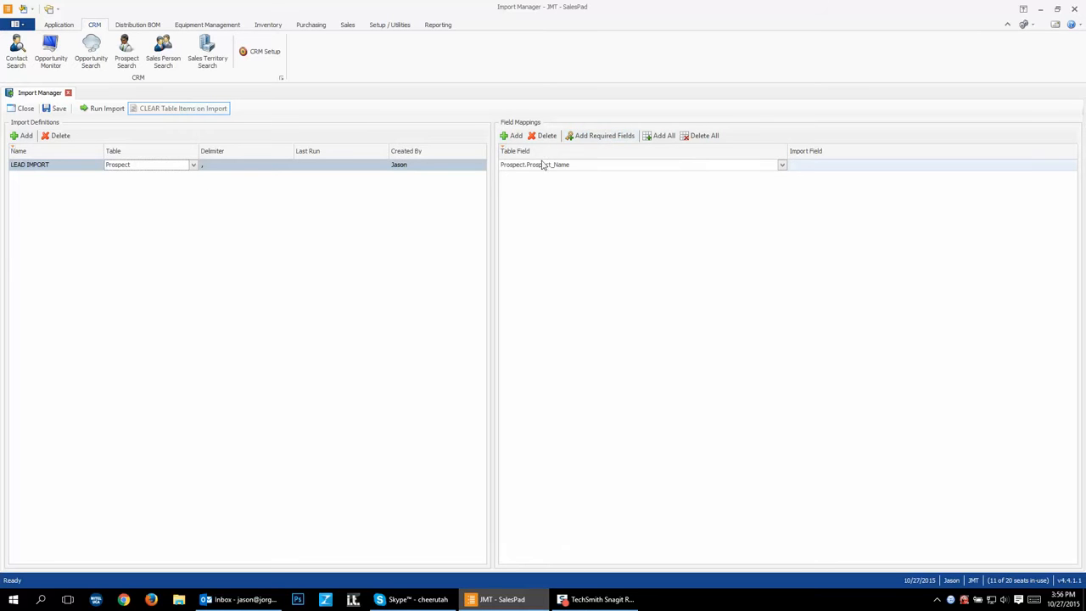
{"action": "left_click", "coordinate": [813, 166]}
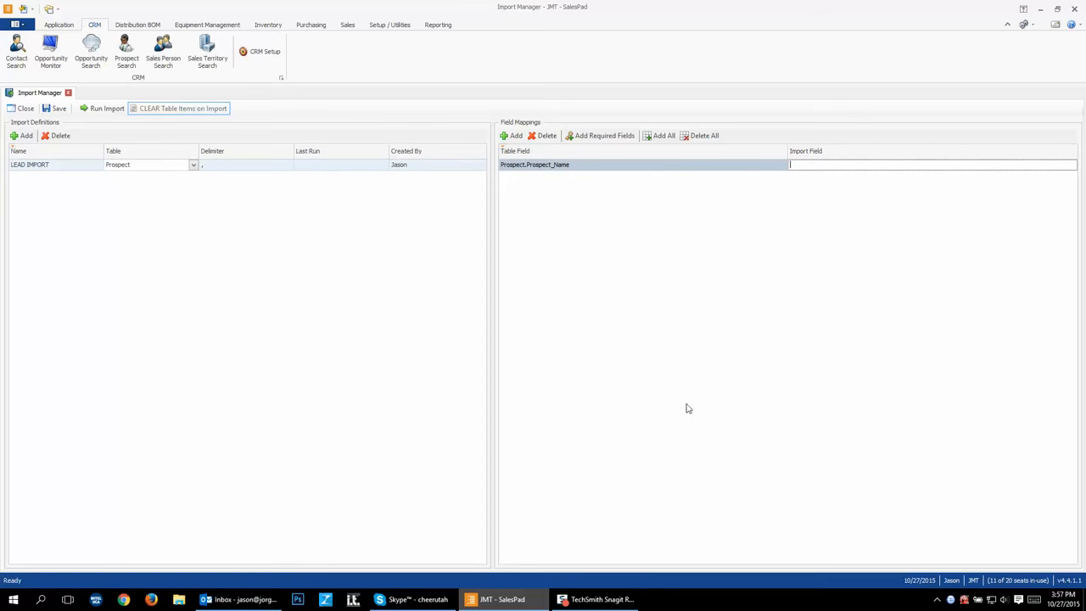
Step: Shrink the import window and open Sample.xlsx from the desktop in Excel at full-screen size
{"action": "double_click", "coordinate": [969, 15]}
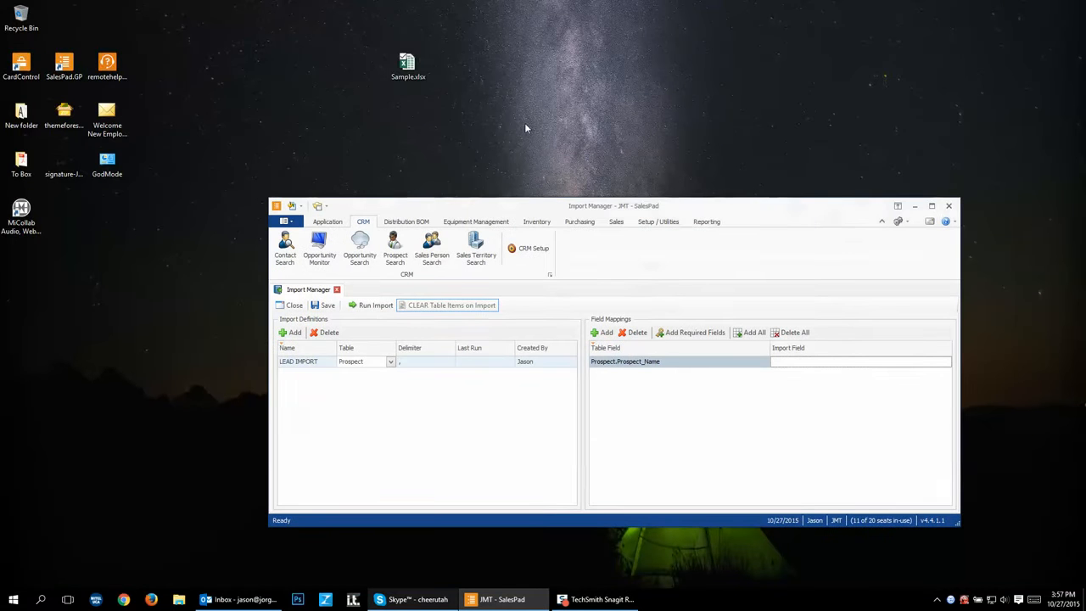
{"action": "double_click", "coordinate": [409, 66]}
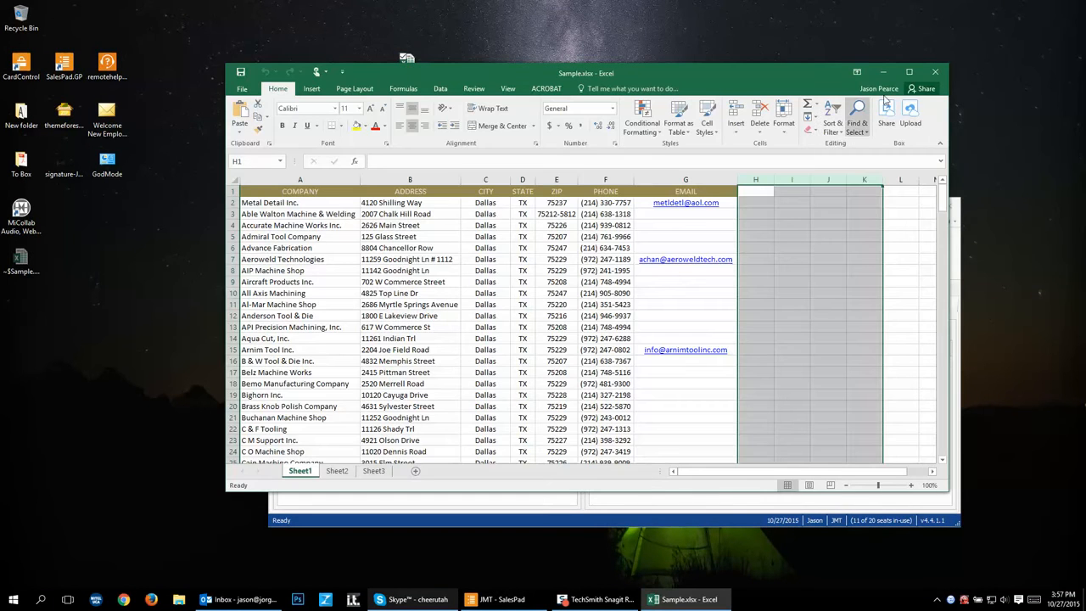
{"action": "left_click", "coordinate": [908, 73]}
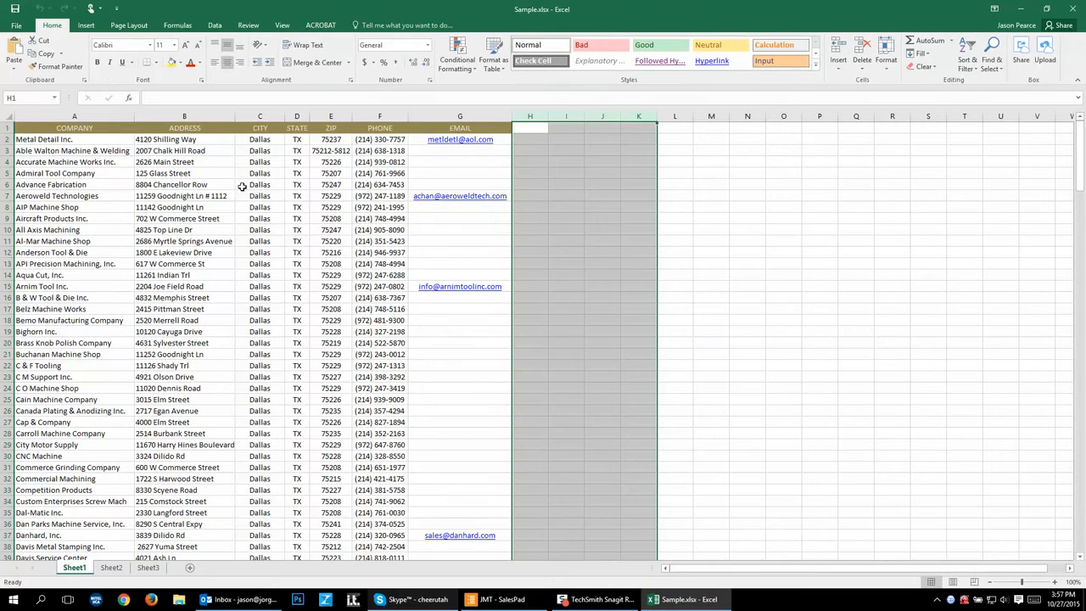
Step: Examine the lead list's header cells in row 1, from COMPANY through EMAIL
{"action": "left_click", "coordinate": [75, 128]}
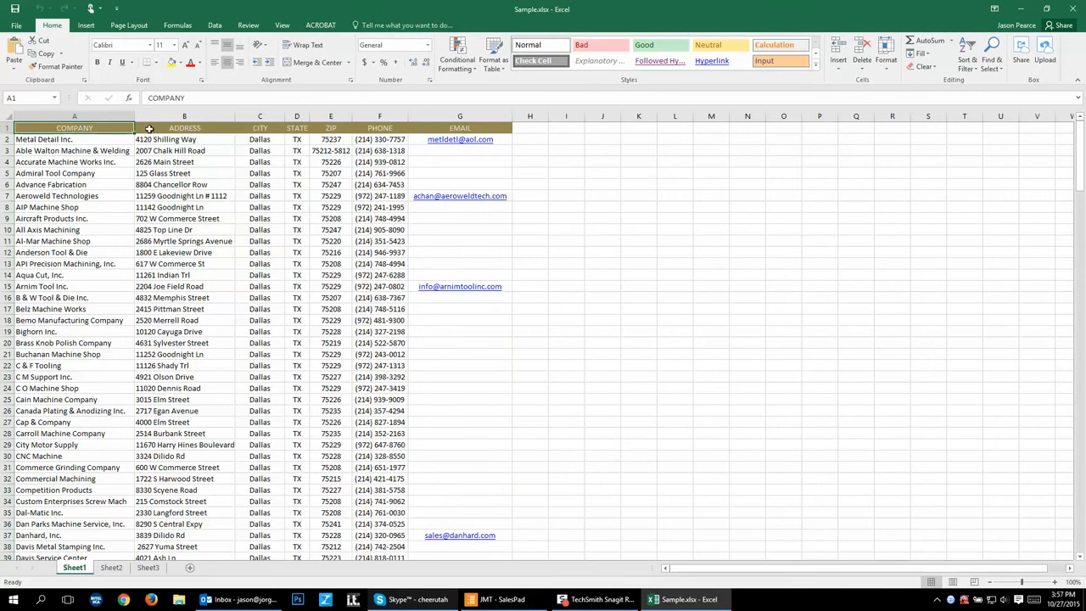
{"action": "left_click", "coordinate": [161, 129]}
{"action": "left_click", "coordinate": [265, 128]}
{"action": "left_click", "coordinate": [292, 128]}
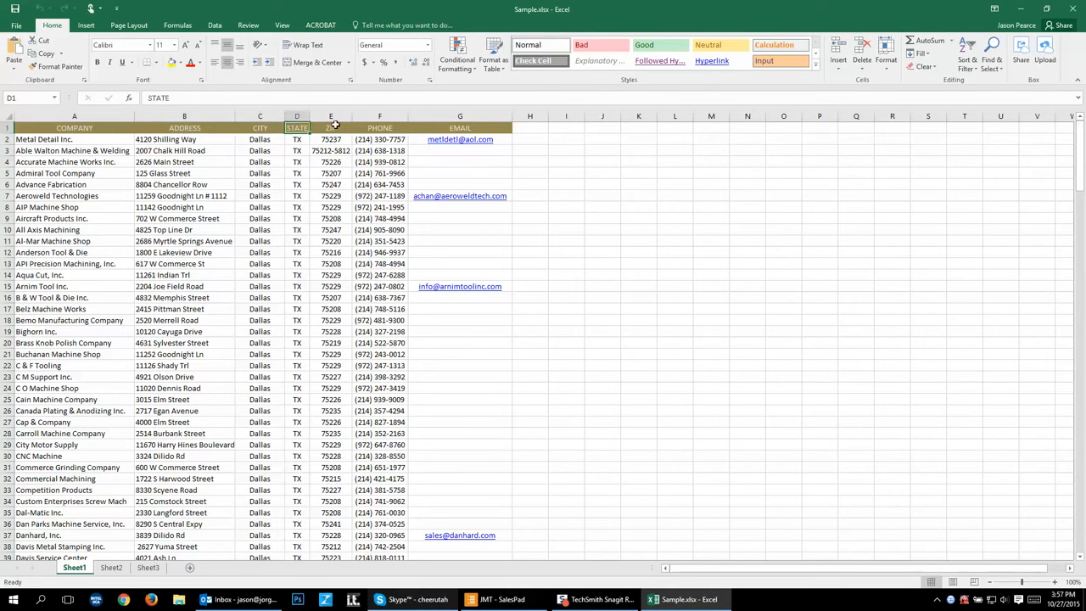
{"action": "left_click", "coordinate": [332, 127]}
{"action": "left_click", "coordinate": [379, 127]}
{"action": "left_click", "coordinate": [452, 126]}
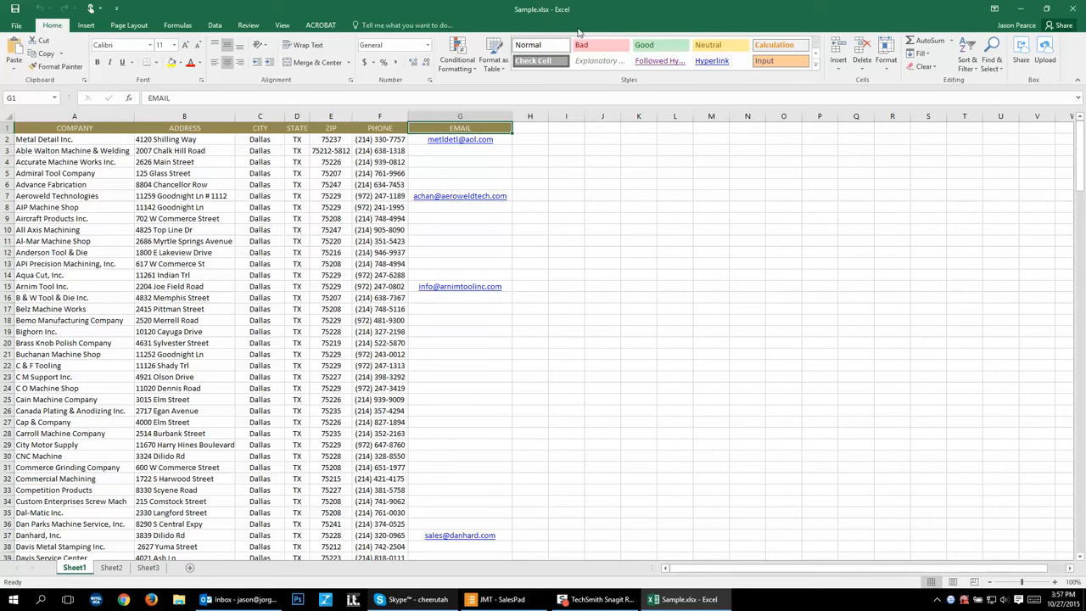
Step: Save the workbook to the desktop as Sample.csv in CSV (Comma delimited) format and place its icon beside Sample.xlsx
{"action": "left_click", "coordinate": [17, 27]}
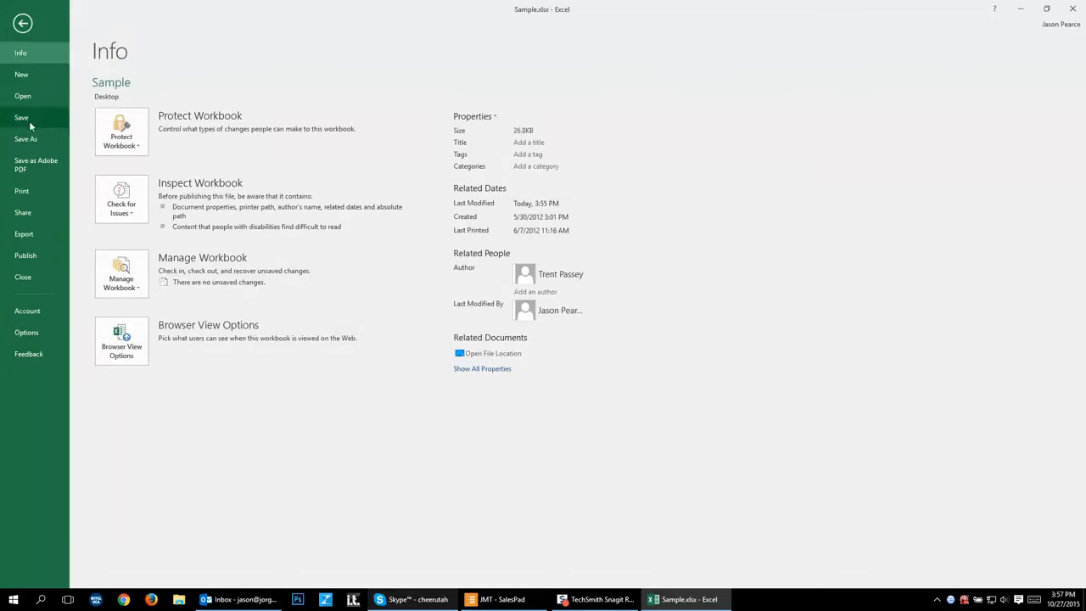
{"action": "left_click", "coordinate": [33, 144]}
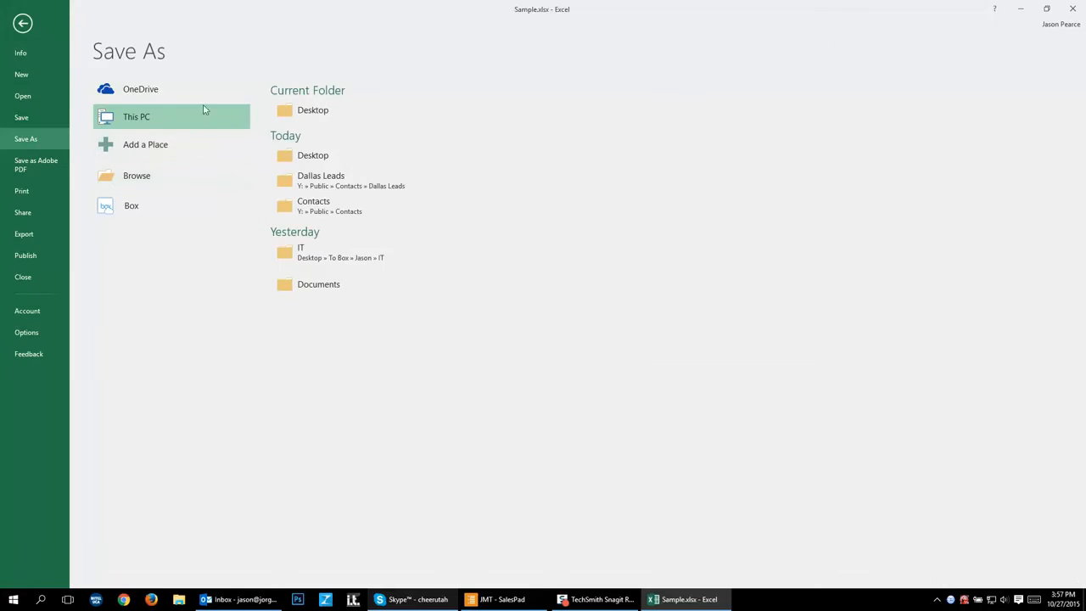
{"action": "double_click", "coordinate": [161, 120]}
{"action": "left_click", "coordinate": [127, 242]}
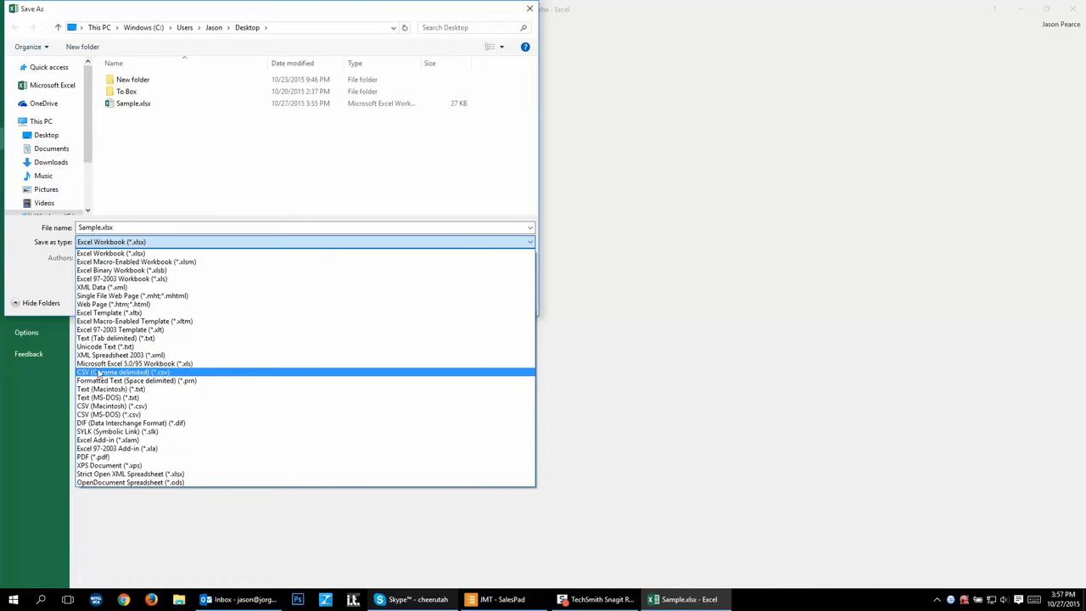
{"action": "left_click", "coordinate": [137, 375]}
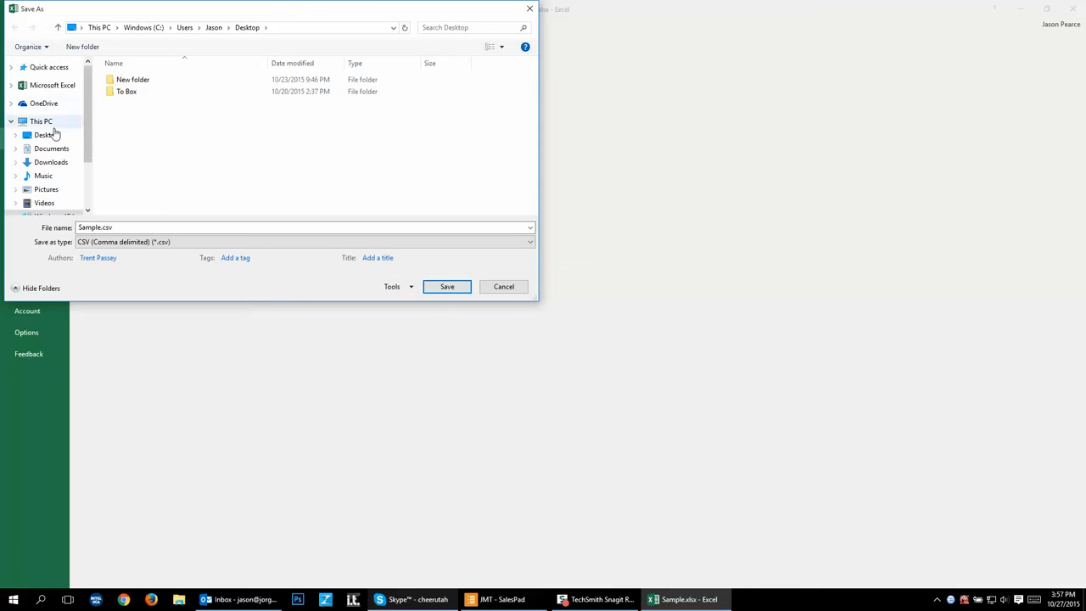
{"action": "left_click", "coordinate": [455, 289]}
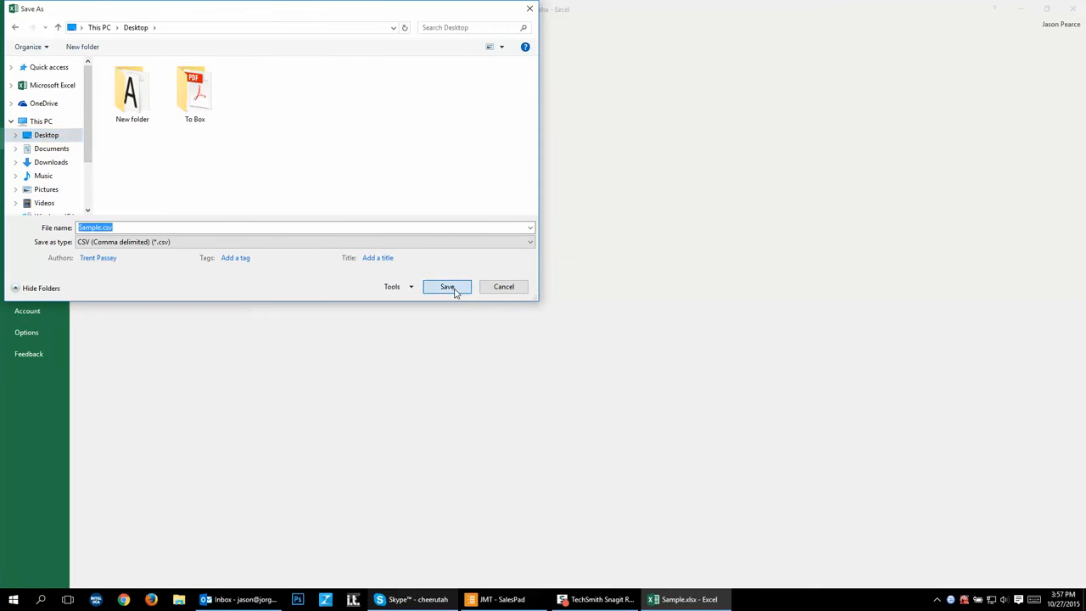
{"action": "left_click", "coordinate": [518, 337]}
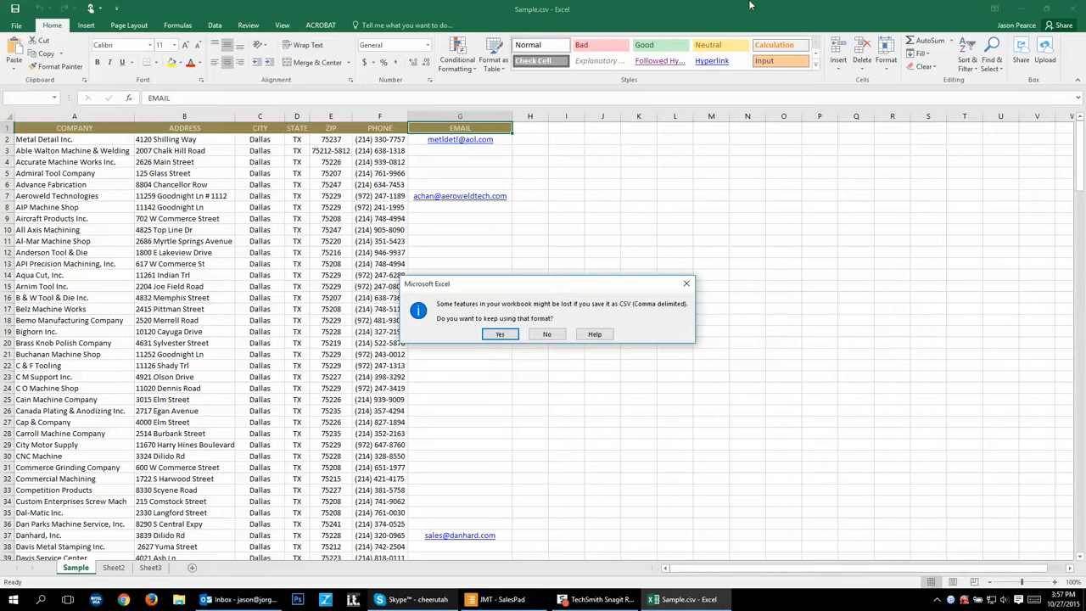
{"action": "left_click", "coordinate": [501, 334]}
{"action": "left_click_drag", "start_coordinate": [659, 12], "coordinate": [607, 162]}
{"action": "left_click_drag", "start_coordinate": [30, 291], "coordinate": [454, 63]}
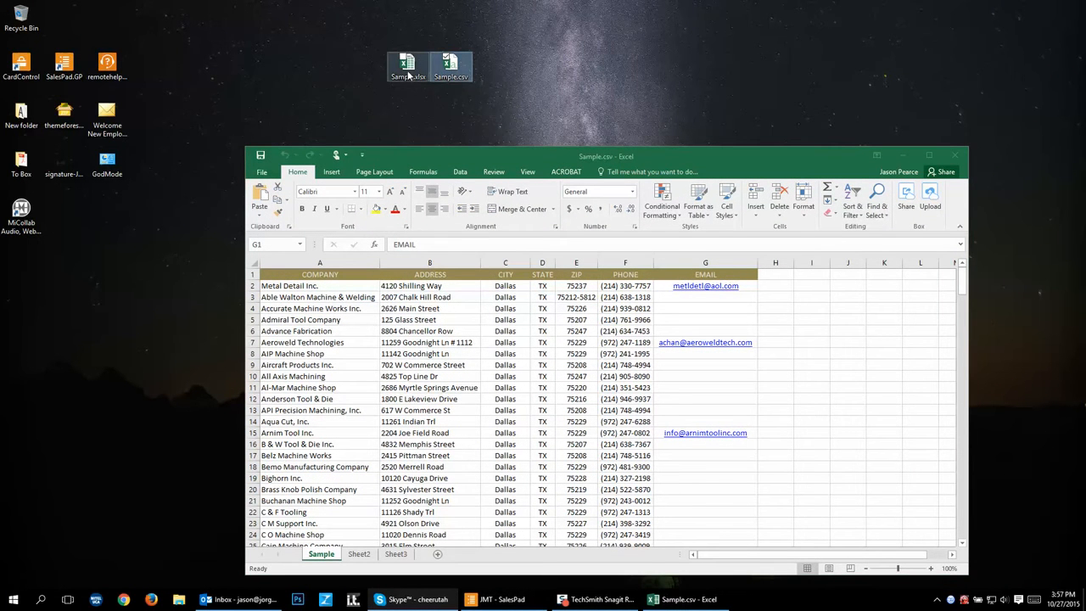
Step: Check the extra sheets, close the workbook without saving changes, and reopen Sample.csv from the desktop
{"action": "left_click", "coordinate": [958, 157]}
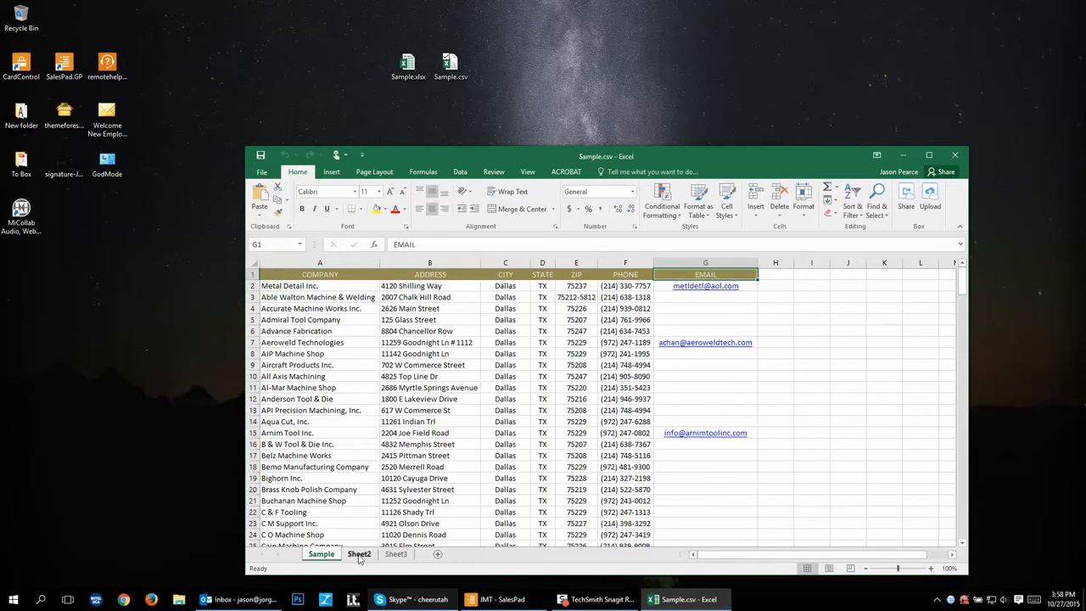
{"action": "left_click", "coordinate": [396, 553]}
{"action": "left_click", "coordinate": [324, 554]}
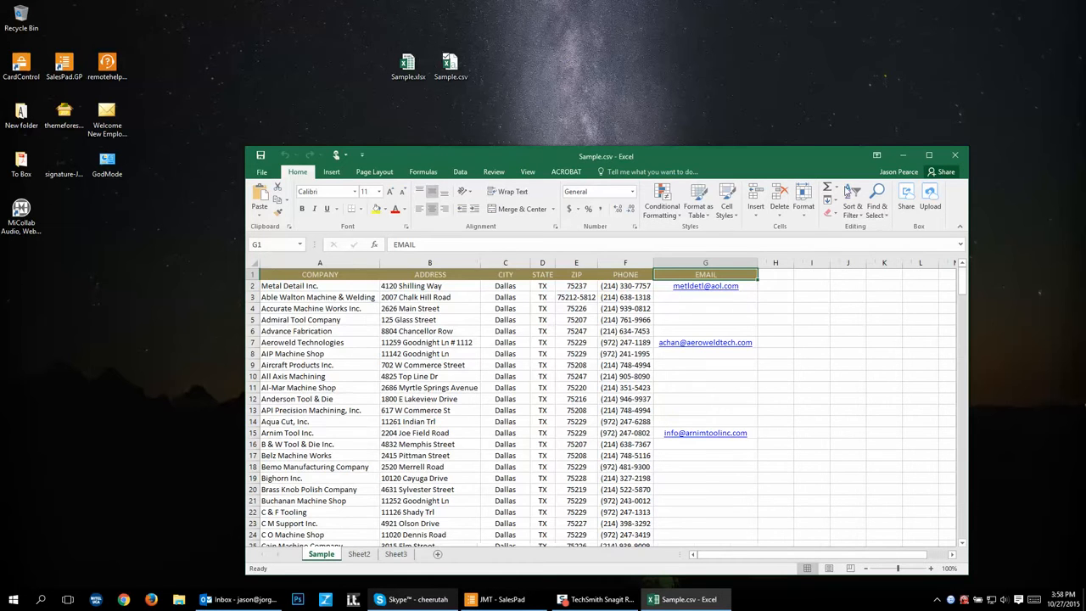
{"action": "left_click", "coordinate": [957, 157]}
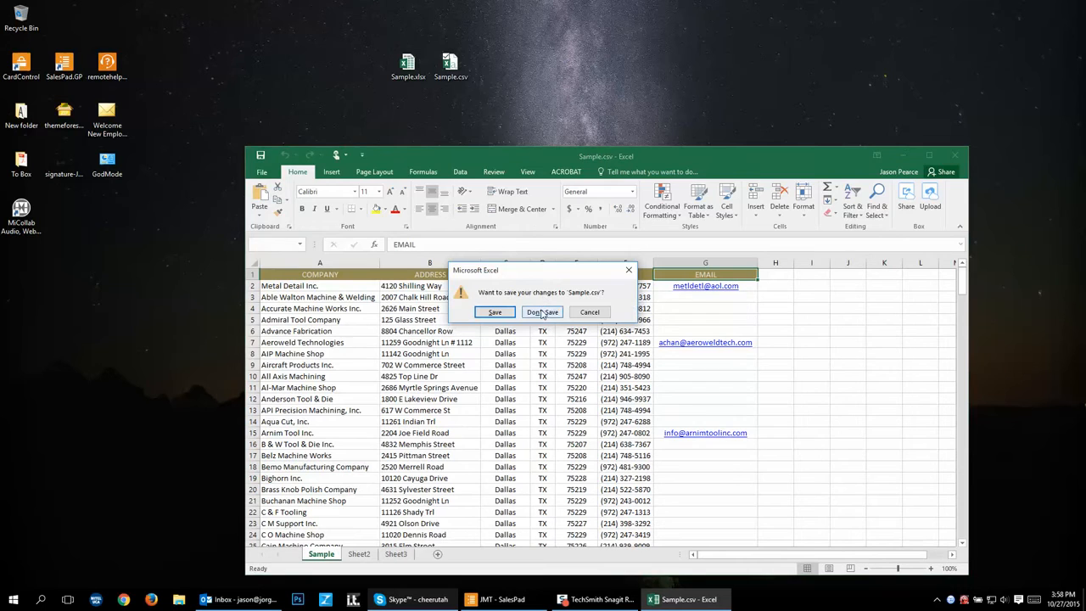
{"action": "left_click", "coordinate": [543, 310]}
{"action": "double_click", "coordinate": [453, 64]}
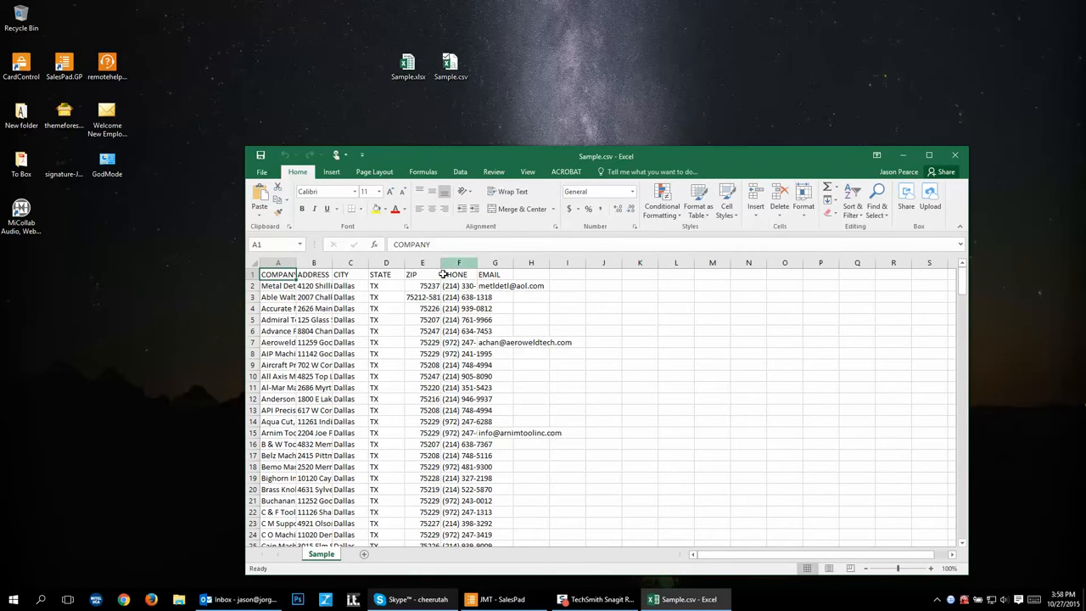
Step: Arrange the SalesPad Import Manager and the Sample.csv workbook side by side, each filling half the screen
{"action": "left_click_drag", "start_coordinate": [825, 154], "coordinate": [978, 62]}
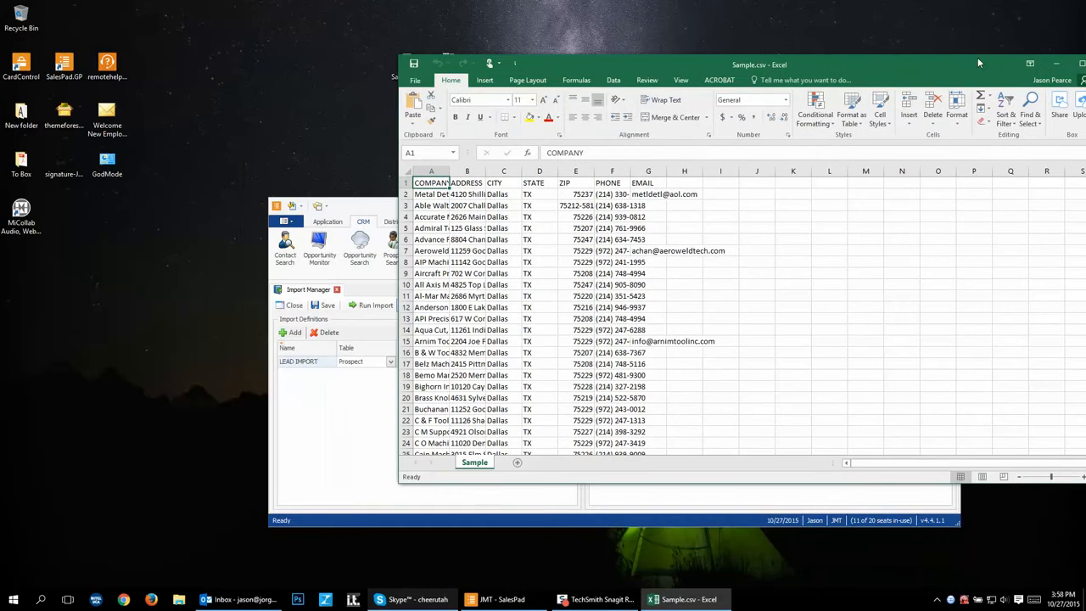
{"action": "left_click_drag", "start_coordinate": [399, 102], "coordinate": [509, 102]}
{"action": "left_click_drag", "start_coordinate": [729, 56], "coordinate": [1085, 72]}
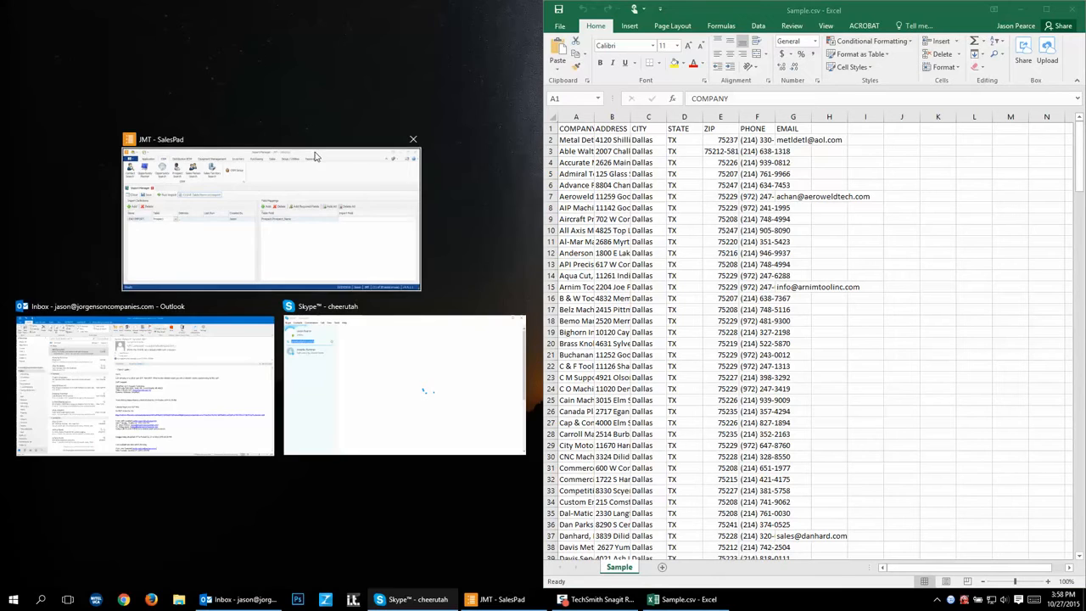
{"action": "left_click", "coordinate": [312, 146]}
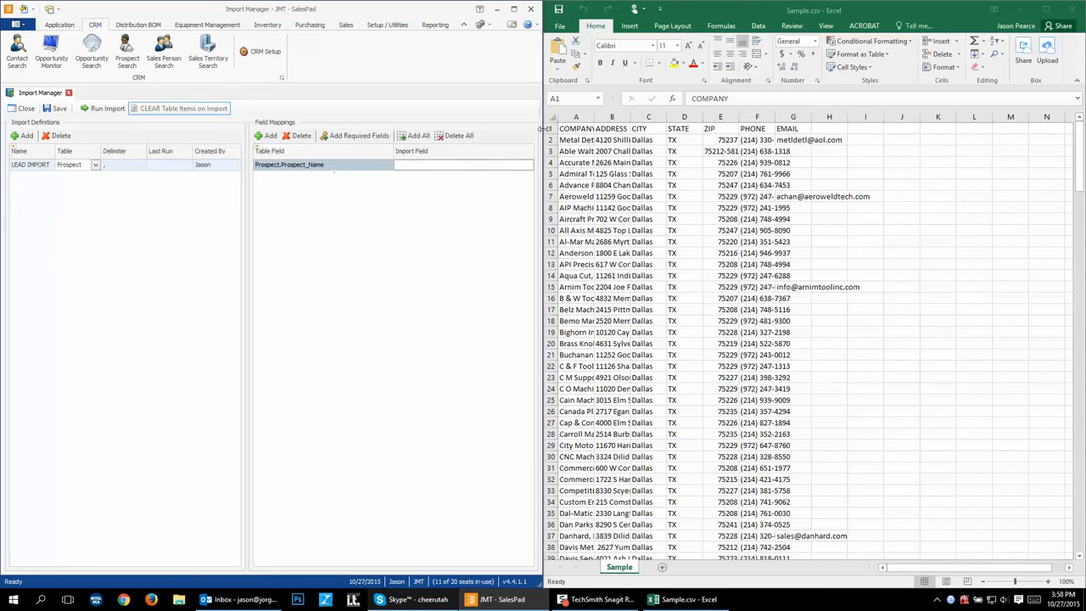
Step: Autofit column A of Sample.csv to the width of the company names
{"action": "left_click", "coordinate": [594, 116]}
{"action": "double_click", "coordinate": [594, 117]}
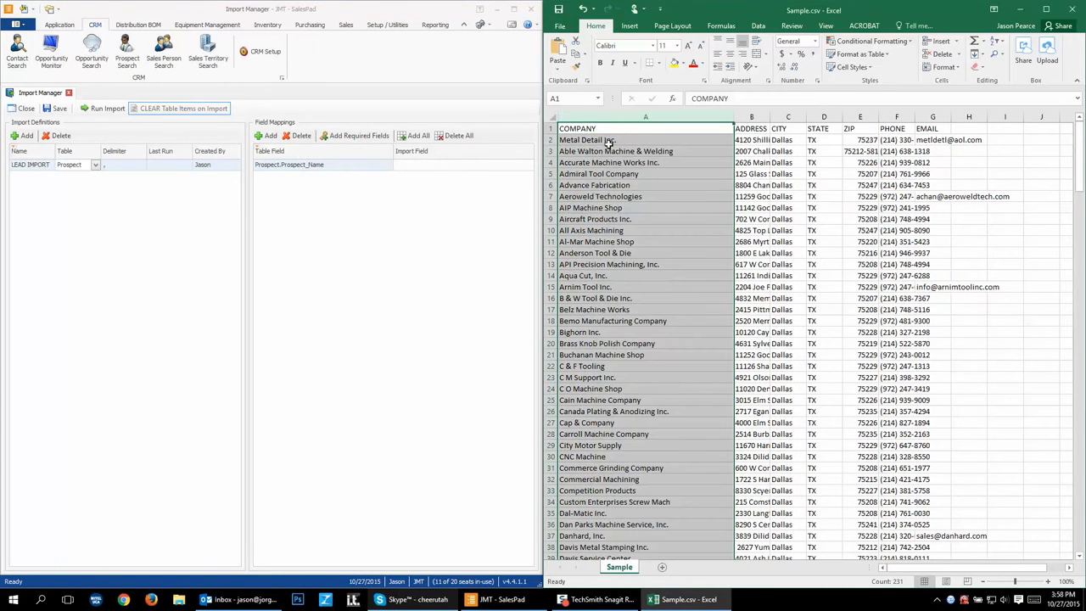
{"action": "left_click", "coordinate": [606, 140]}
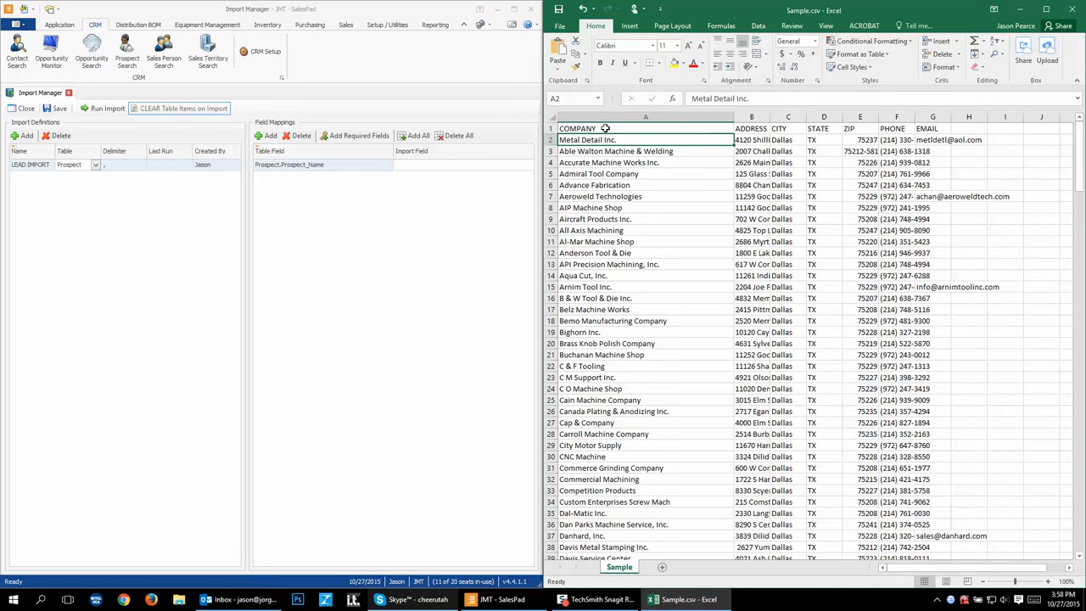
Step: Copy the COMPANY header text from cell A1 and paste it as the import field for Prospect.Prospect_Name
{"action": "double_click", "coordinate": [598, 128]}
{"action": "key", "text": "ctrl+c"}
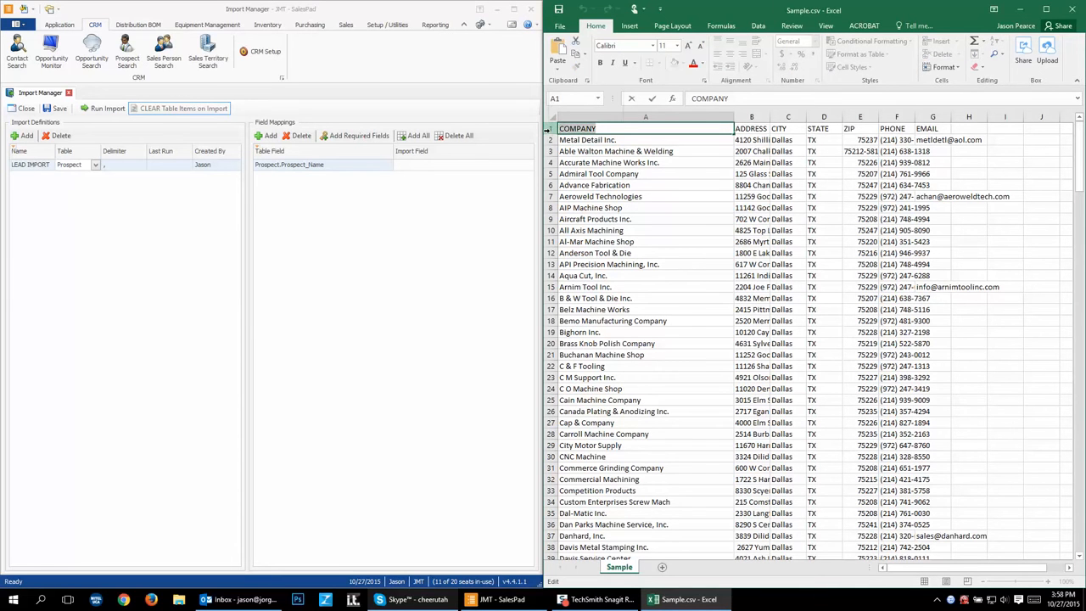
{"action": "left_click", "coordinate": [451, 165]}
{"action": "key", "text": "ctrl+v"}
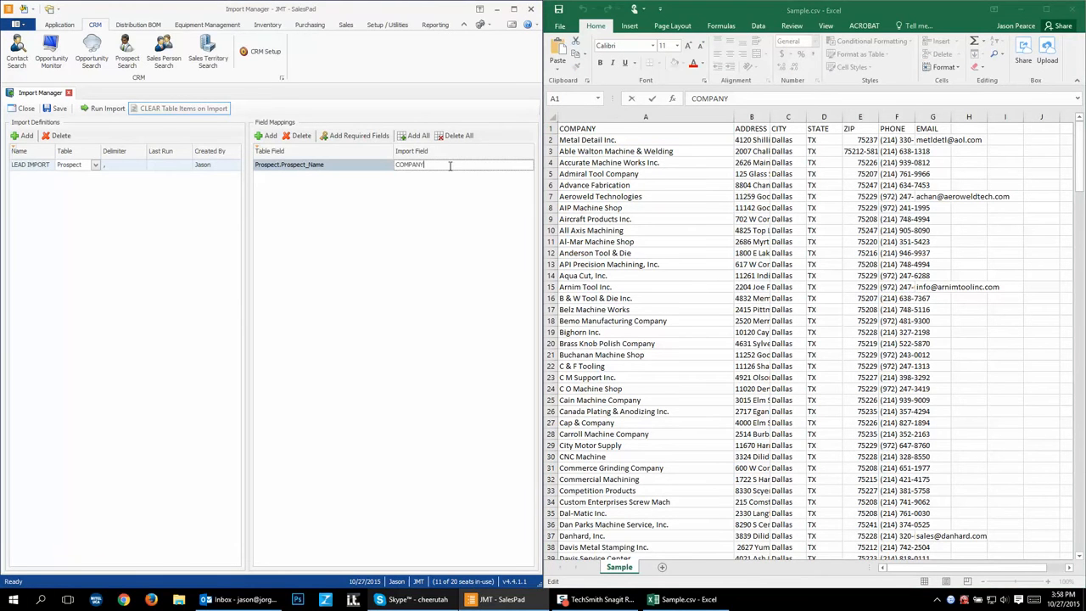
Step: Add a field mapping for Contact.Address and paste the ADDRESS header text from cell B1 of Sample.csv as its import field
{"action": "left_click", "coordinate": [268, 137]}
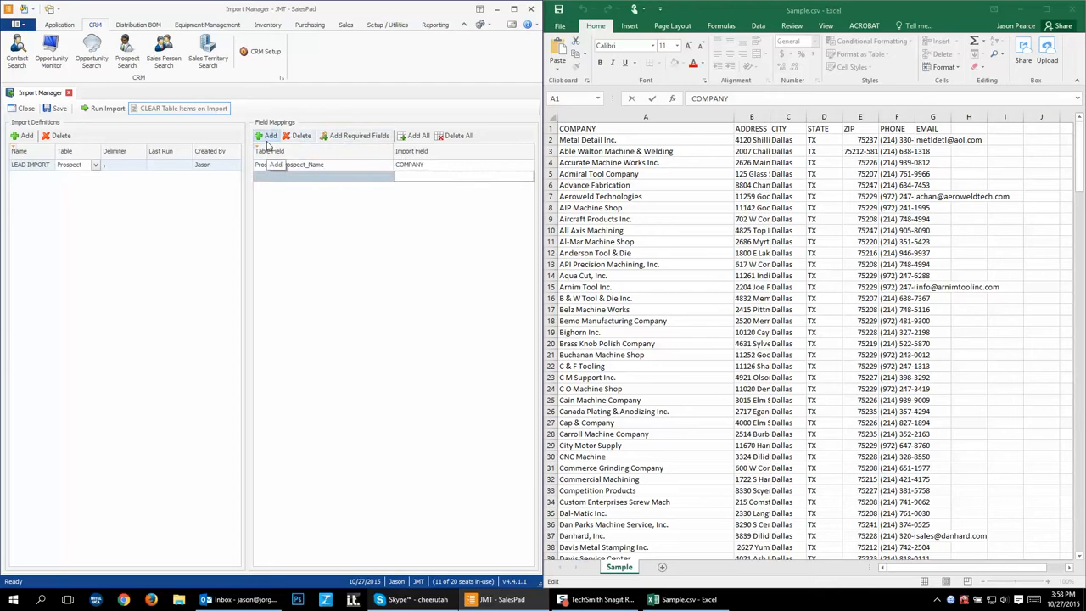
{"action": "left_click", "coordinate": [383, 180]}
{"action": "left_click", "coordinate": [388, 177]}
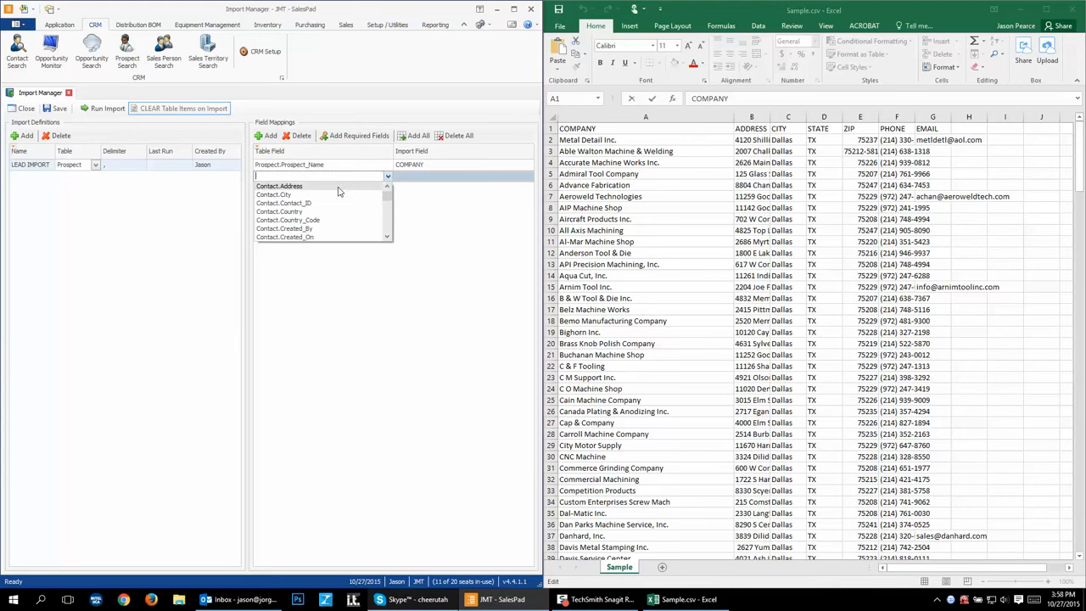
{"action": "left_click", "coordinate": [338, 188]}
{"action": "left_click", "coordinate": [430, 181]}
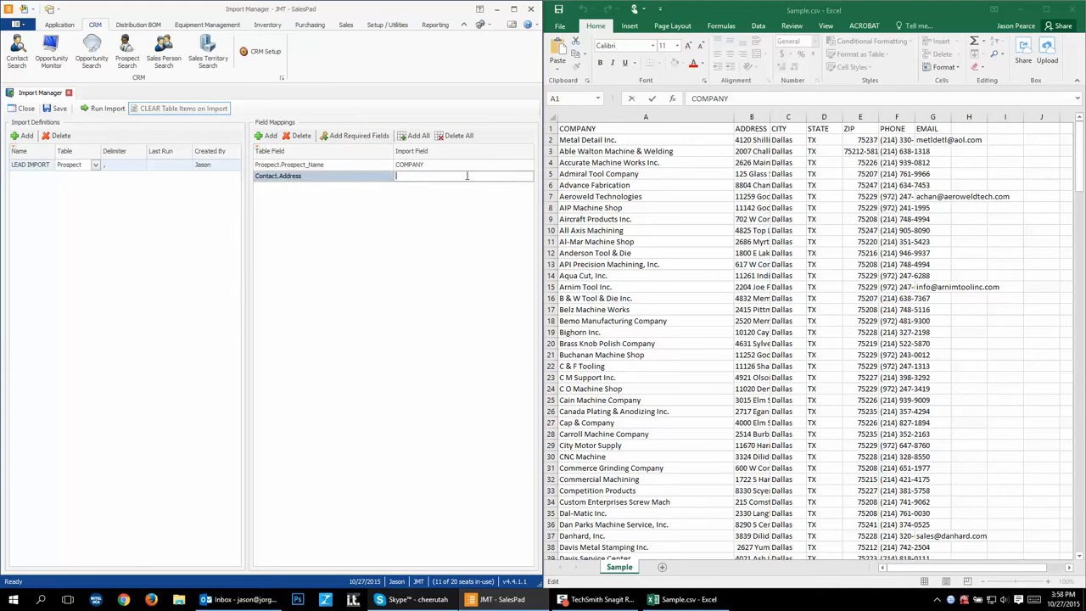
{"action": "left_click", "coordinate": [761, 129]}
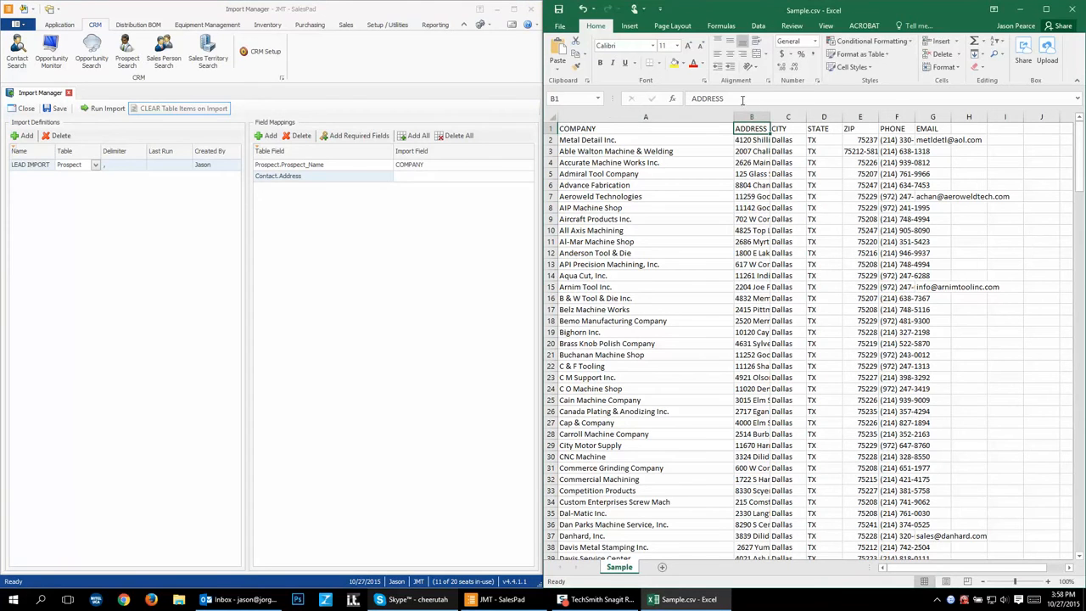
{"action": "left_click_drag", "start_coordinate": [737, 100], "coordinate": [675, 104]}
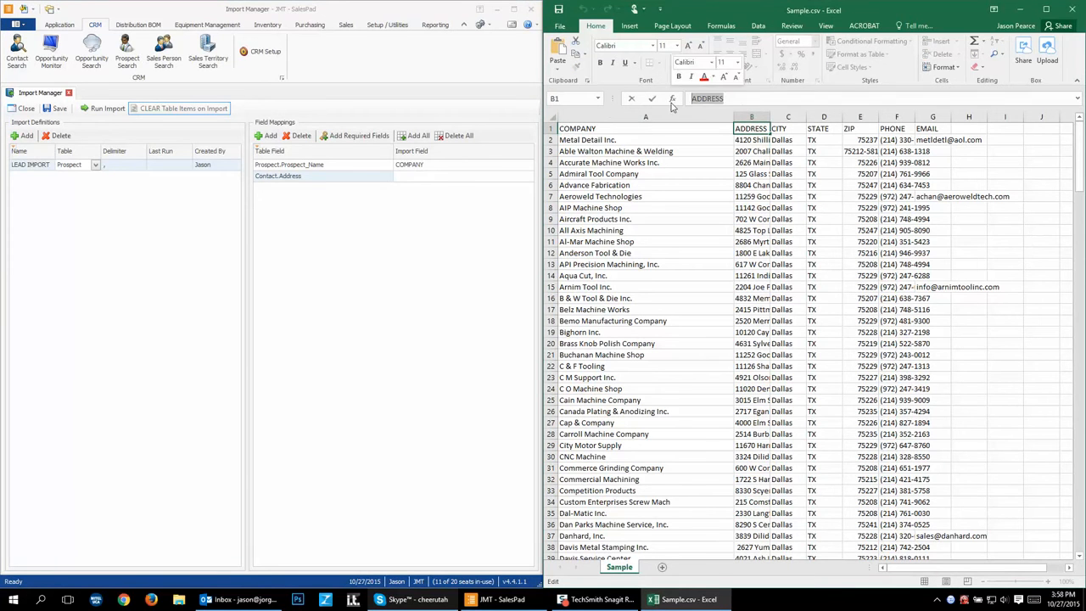
{"action": "left_click", "coordinate": [457, 176]}
{"action": "key", "text": "ctrl+v"}
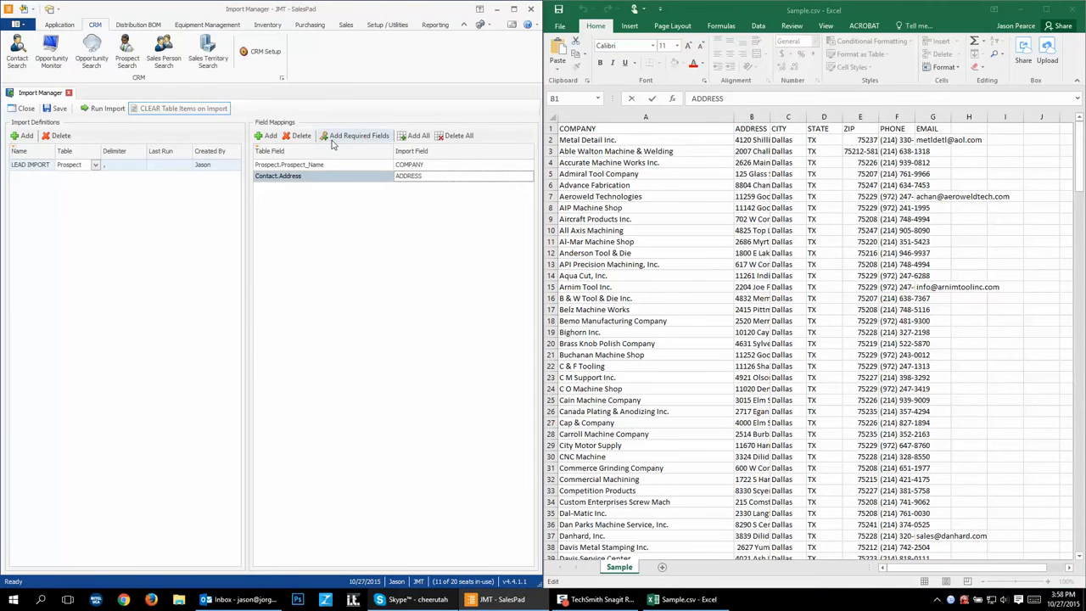
Step: Add a field mapping from Contact.City to the import field CITY
{"action": "left_click", "coordinate": [268, 136]}
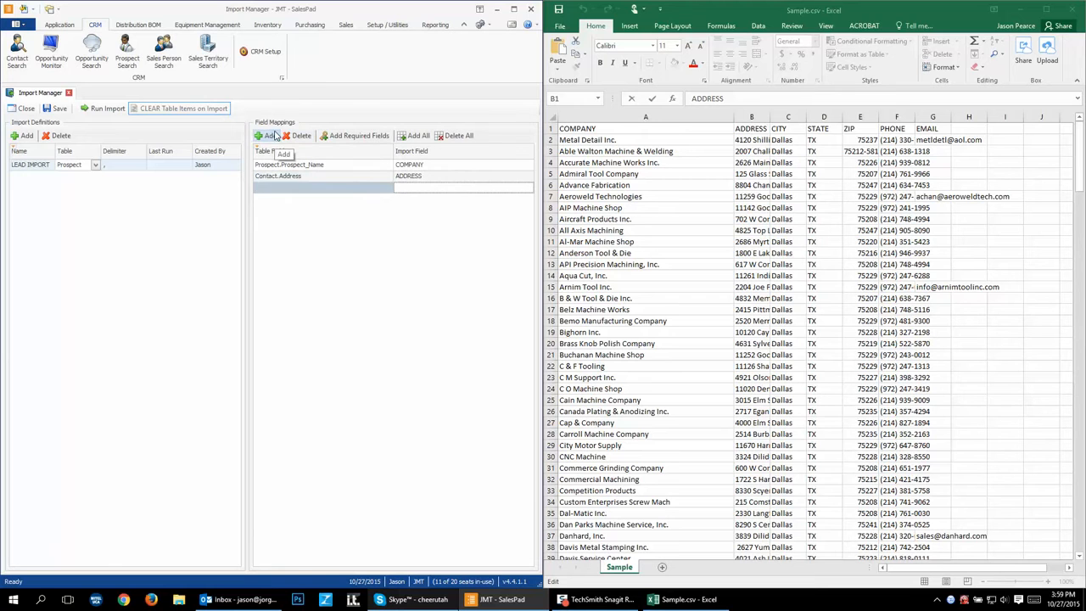
{"action": "left_click", "coordinate": [347, 187]}
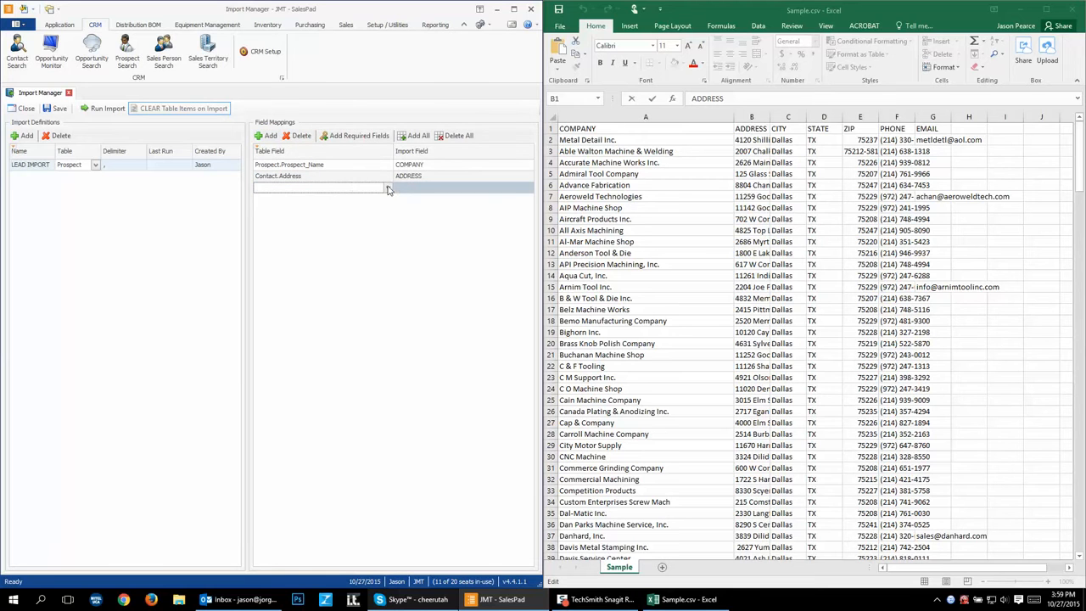
{"action": "left_click", "coordinate": [388, 188]}
{"action": "left_click", "coordinate": [336, 205]}
{"action": "left_click", "coordinate": [417, 188]}
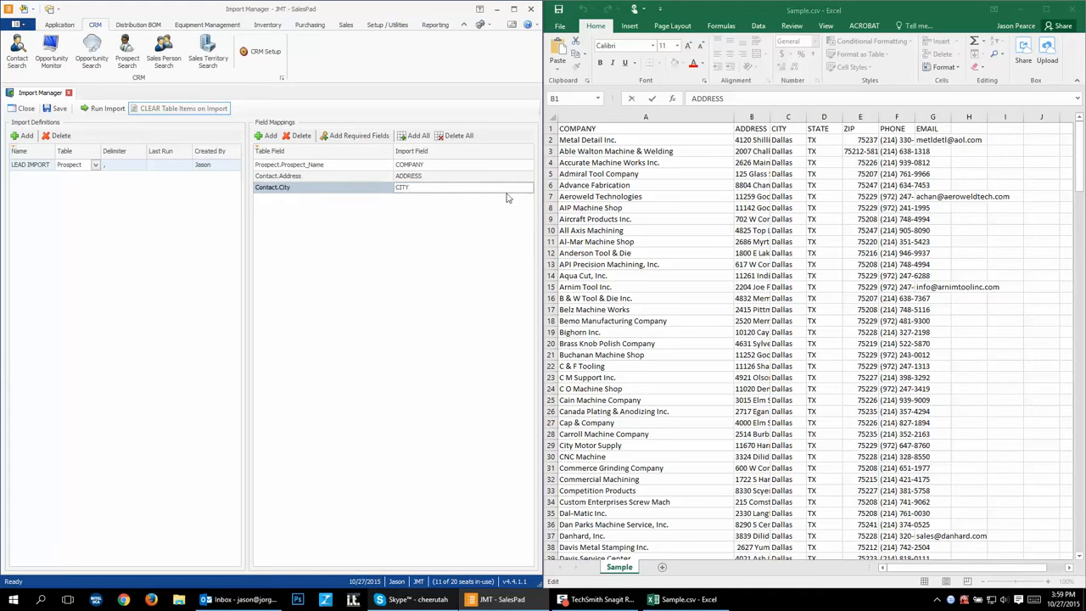
Step: Add a field mapping from Contact.State to the import field STATE
{"action": "left_click", "coordinate": [266, 135]}
{"action": "left_click", "coordinate": [294, 200]}
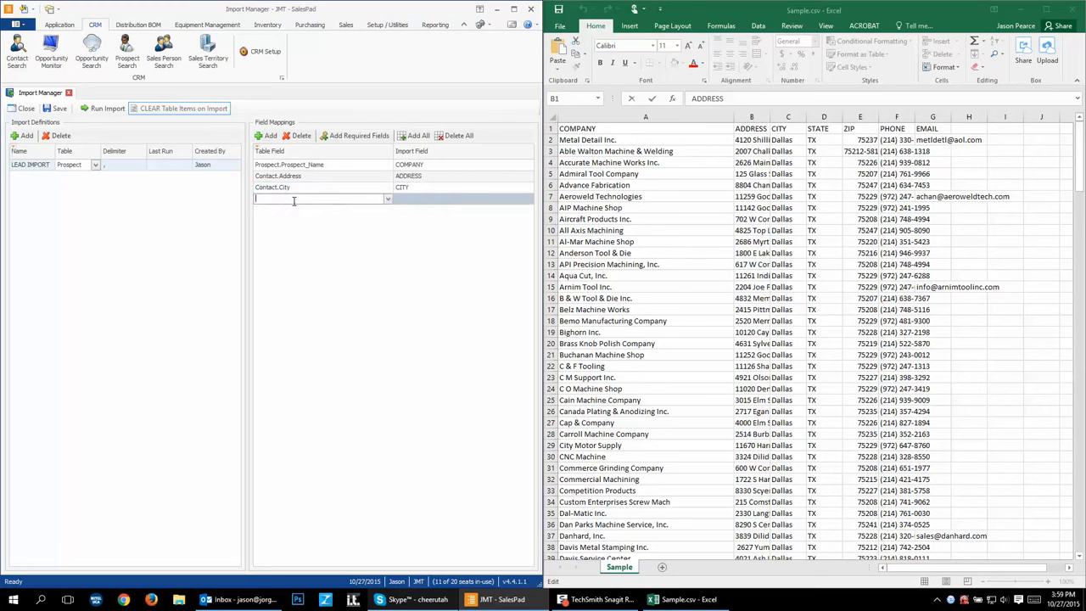
{"action": "left_click", "coordinate": [387, 201]}
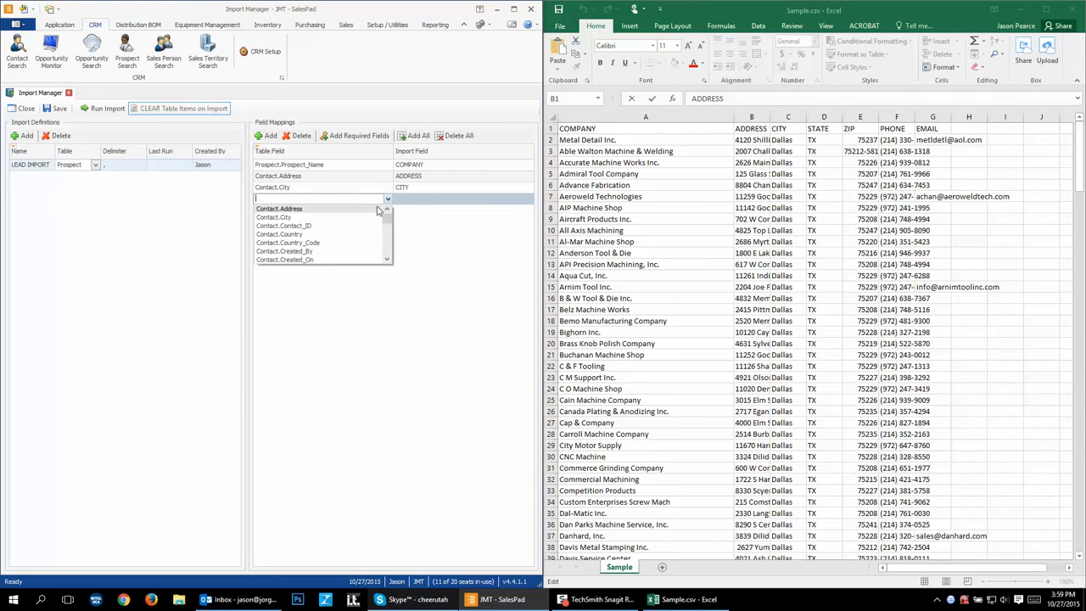
{"action": "left_click_drag", "start_coordinate": [387, 260], "coordinate": [387, 263]}
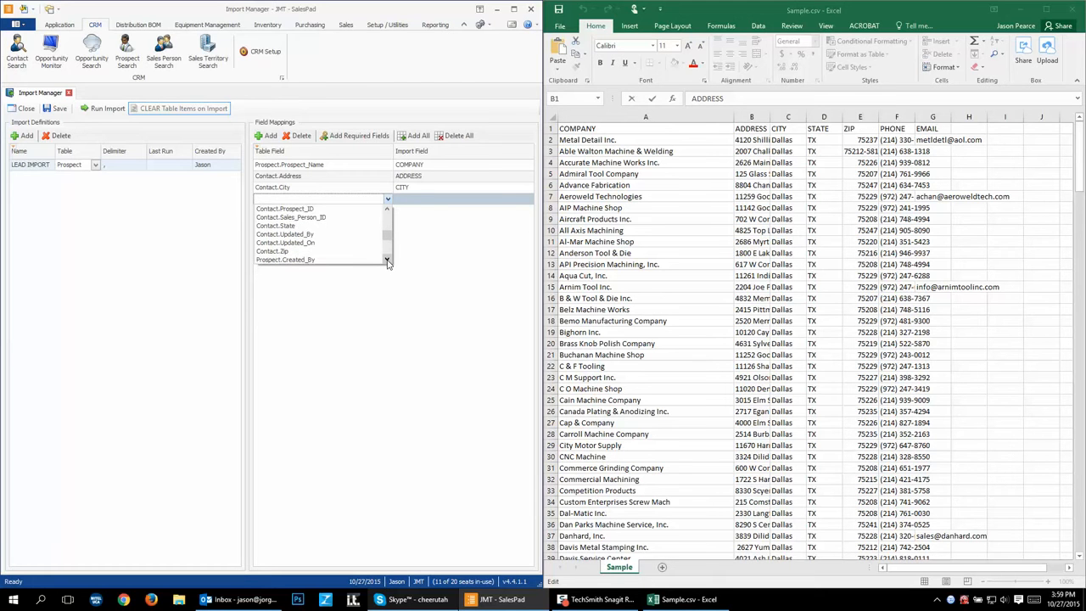
{"action": "left_click", "coordinate": [307, 225]}
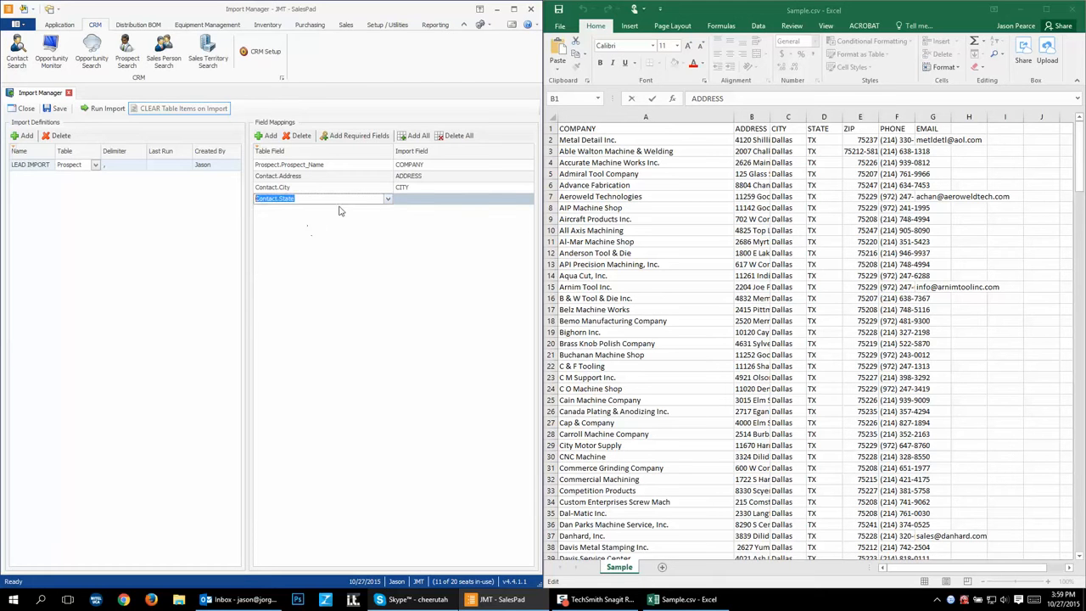
{"action": "left_click", "coordinate": [407, 201]}
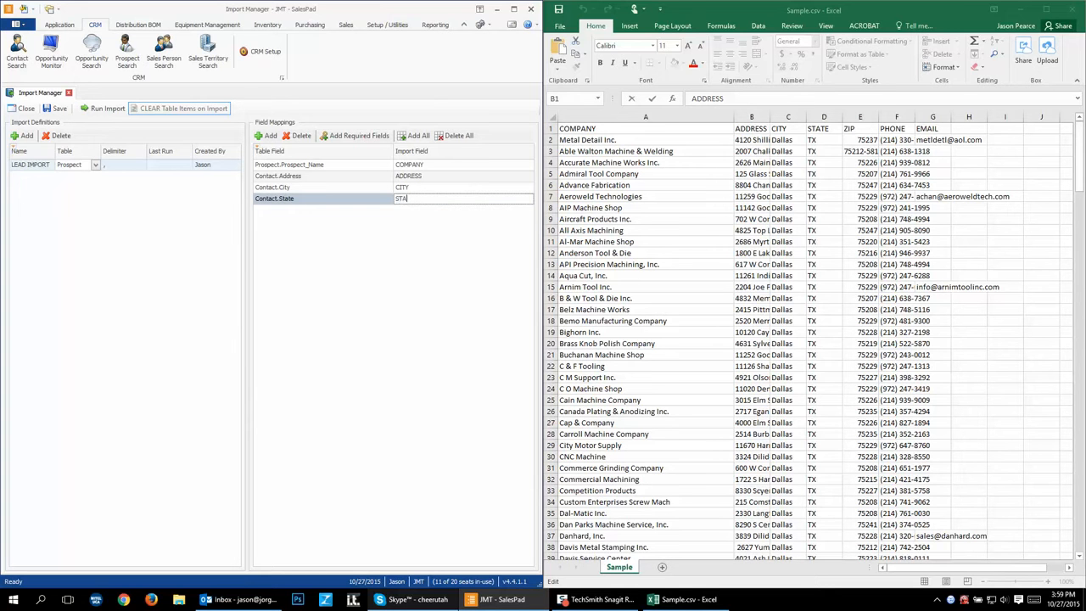
Step: Add a field mapping from Contact.Zip to the import field ZIP
{"action": "left_click", "coordinate": [265, 135]}
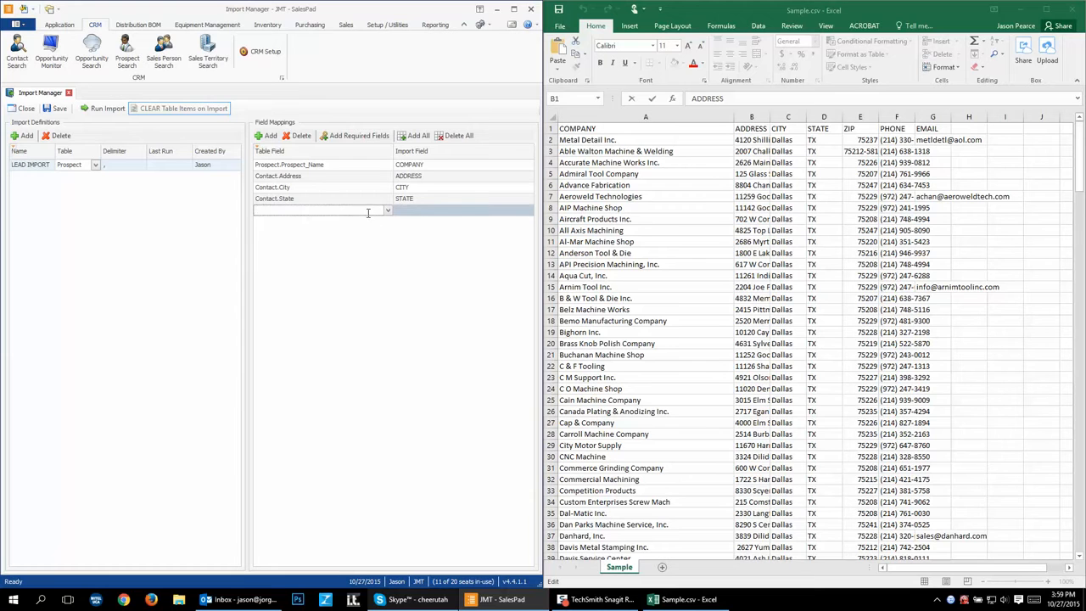
{"action": "left_click", "coordinate": [387, 211]}
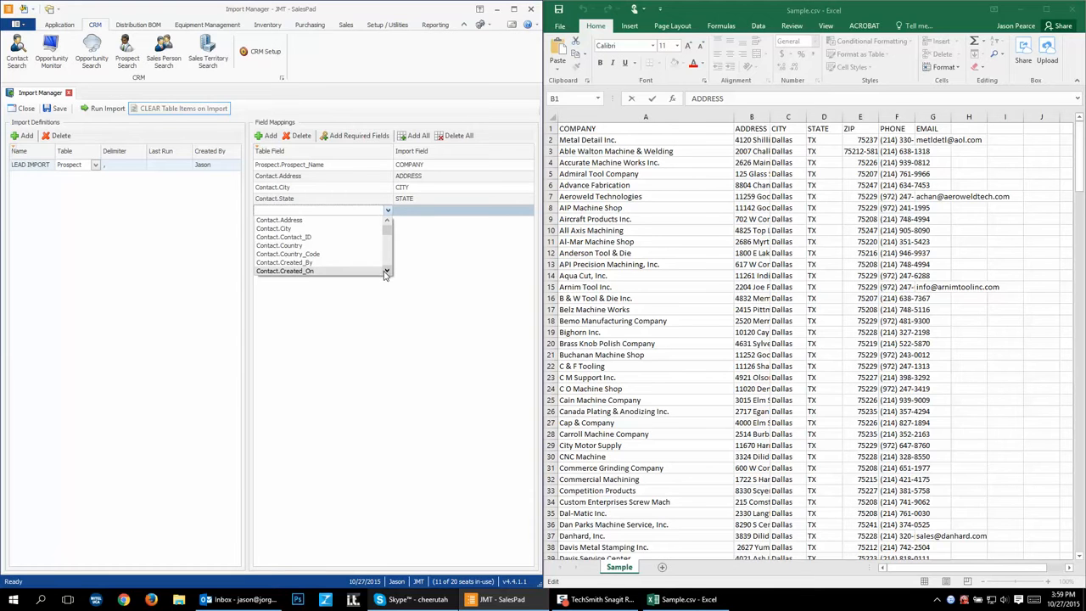
{"action": "scroll", "coordinate": [386, 273], "scroll_direction": "down", "scroll_amount": 5}
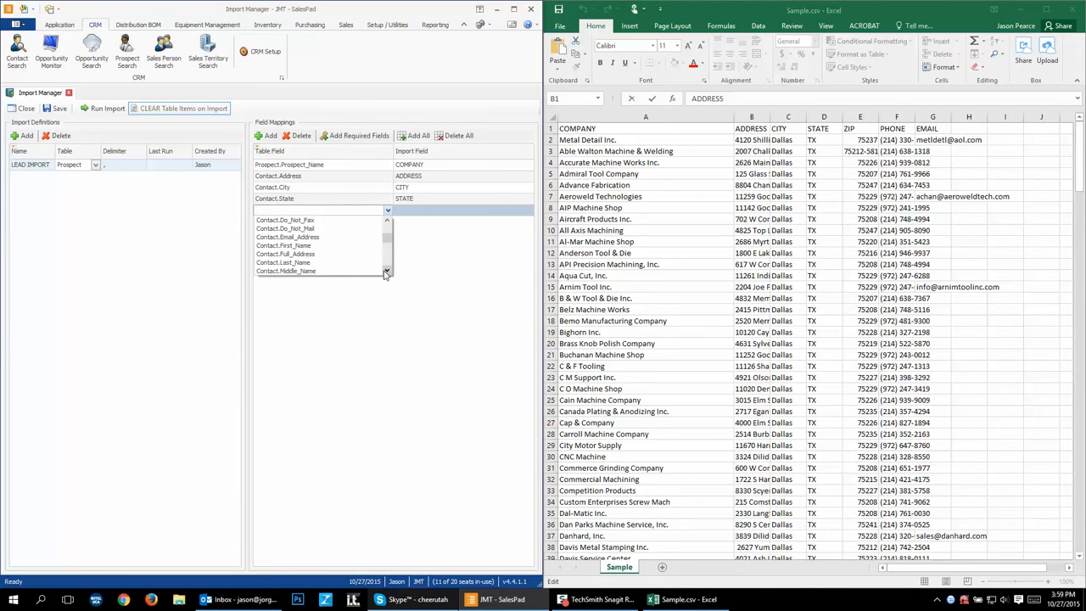
{"action": "scroll", "coordinate": [386, 273], "scroll_direction": "down", "scroll_amount": 9}
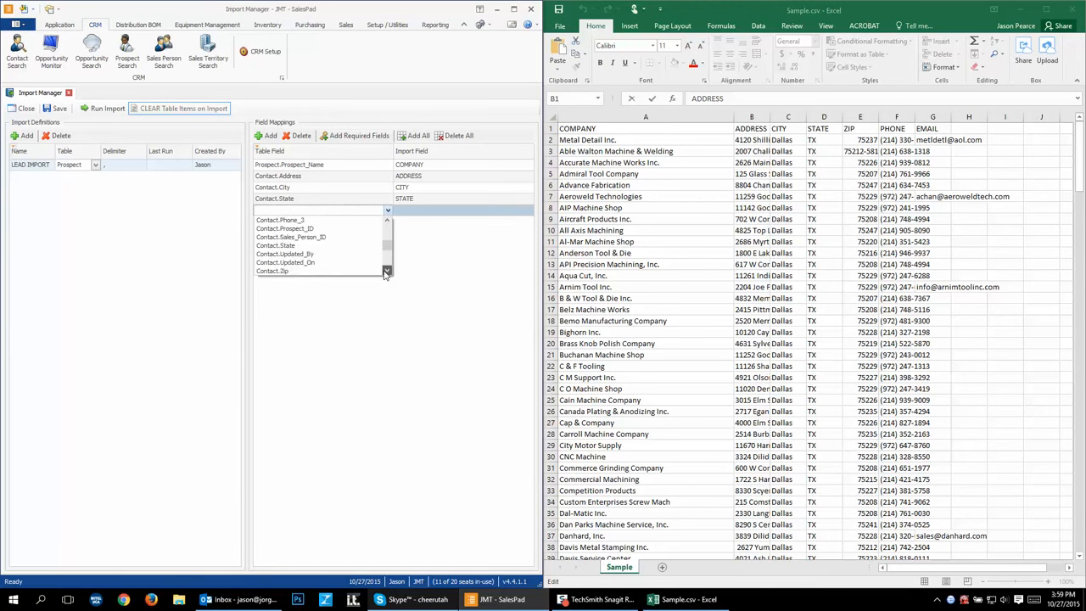
{"action": "left_click", "coordinate": [331, 271]}
{"action": "left_click", "coordinate": [418, 213]}
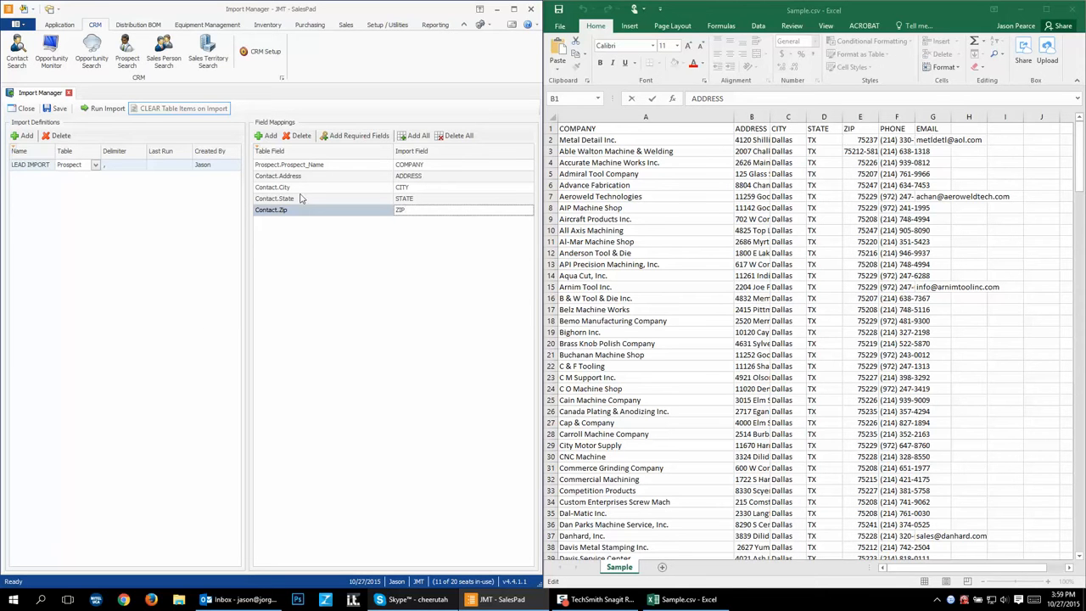
Step: Add a field mapping from Contact.Phone_1 to the import field PHONE
{"action": "left_click", "coordinate": [265, 136]}
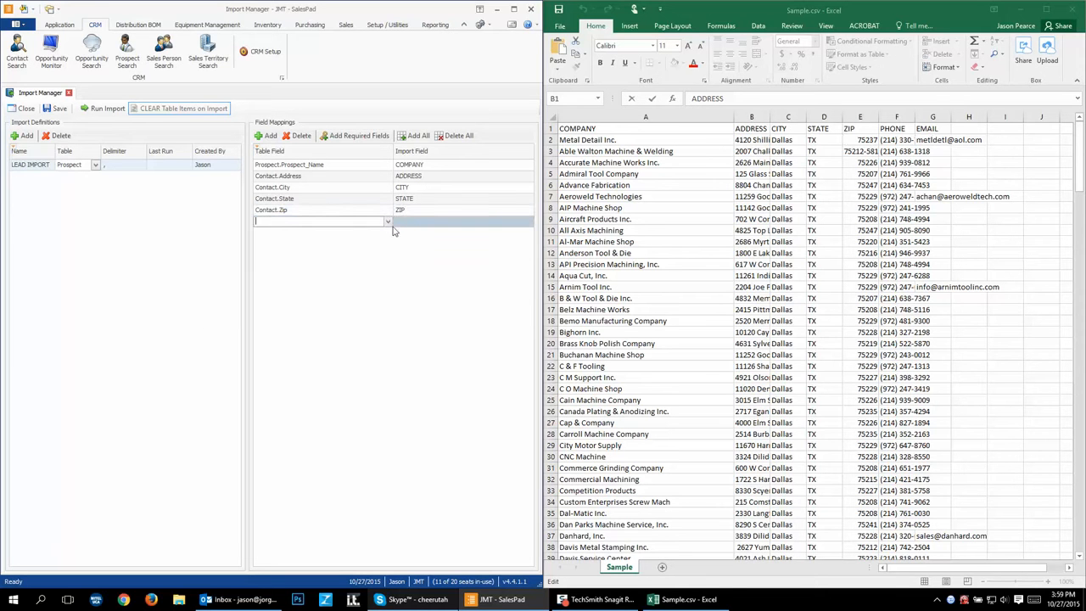
{"action": "left_click", "coordinate": [388, 222]}
{"action": "left_click_drag", "start_coordinate": [386, 244], "coordinate": [386, 254]}
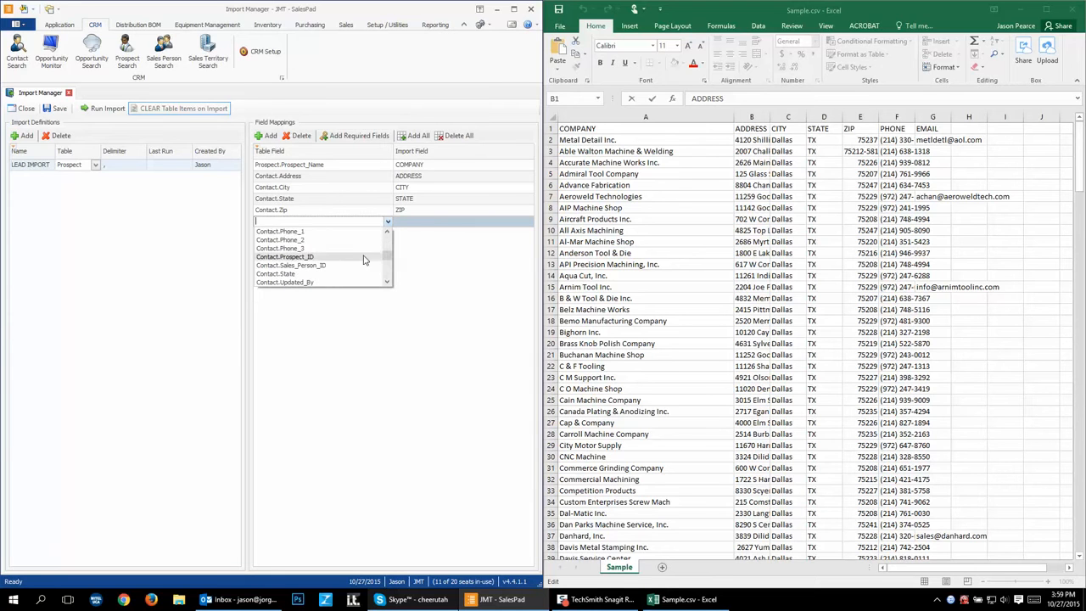
{"action": "left_click", "coordinate": [303, 231]}
{"action": "left_click", "coordinate": [410, 222]}
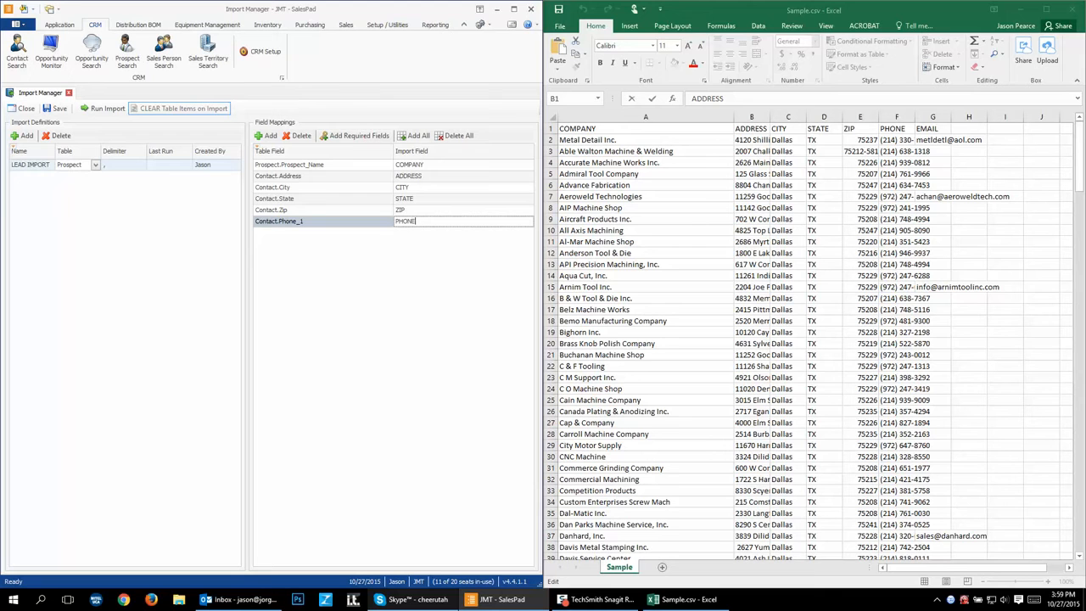
Step: Add a field mapping from Contact.Email_Address to the import field EMAIL
{"action": "left_click", "coordinate": [931, 134]}
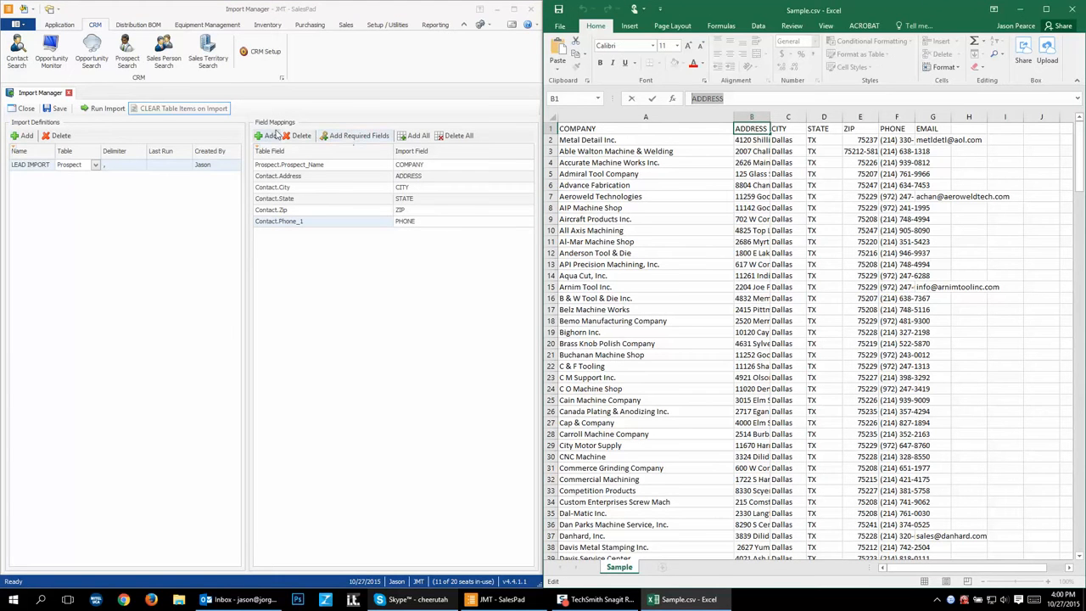
{"action": "left_click", "coordinate": [346, 221]}
{"action": "left_click", "coordinate": [263, 136]}
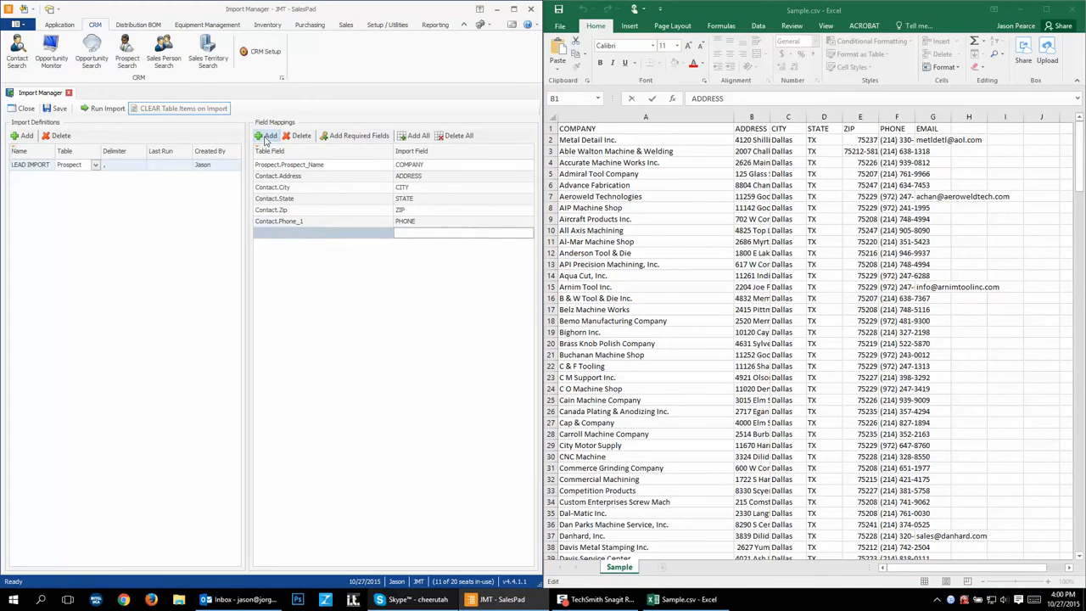
{"action": "left_click", "coordinate": [379, 237]}
{"action": "left_click", "coordinate": [387, 233]}
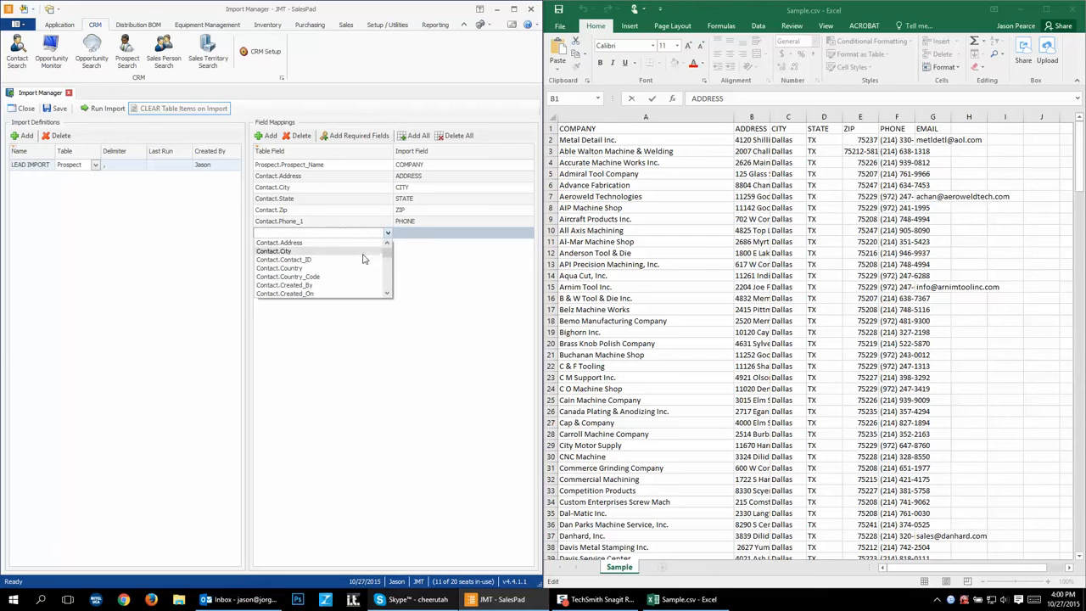
{"action": "left_click", "coordinate": [387, 293]}
{"action": "left_click", "coordinate": [387, 294]}
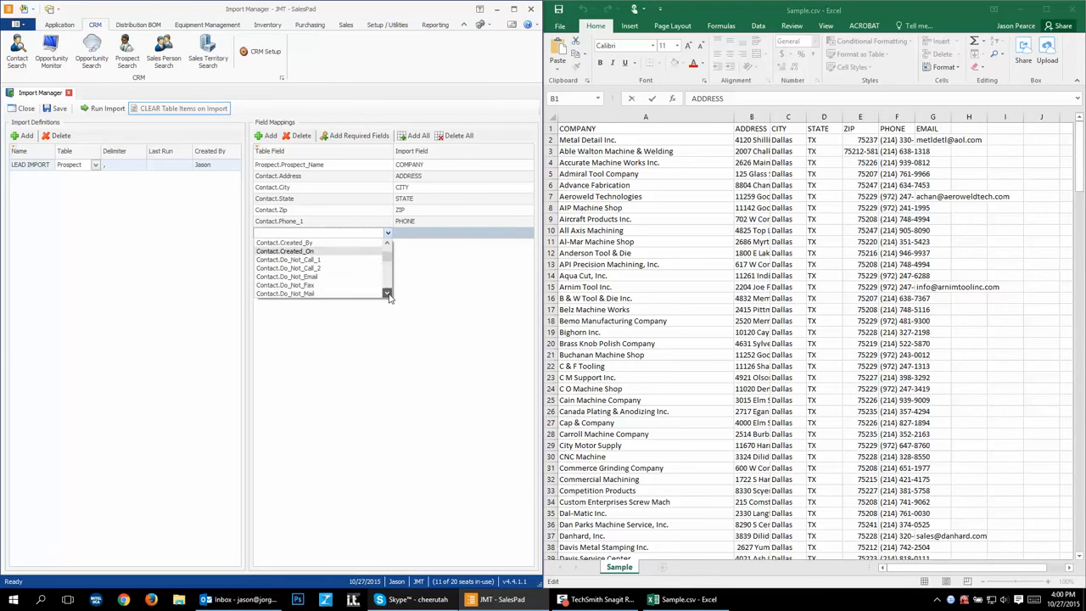
{"action": "left_click", "coordinate": [387, 293]}
{"action": "left_click", "coordinate": [387, 294]}
{"action": "left_click", "coordinate": [354, 287]}
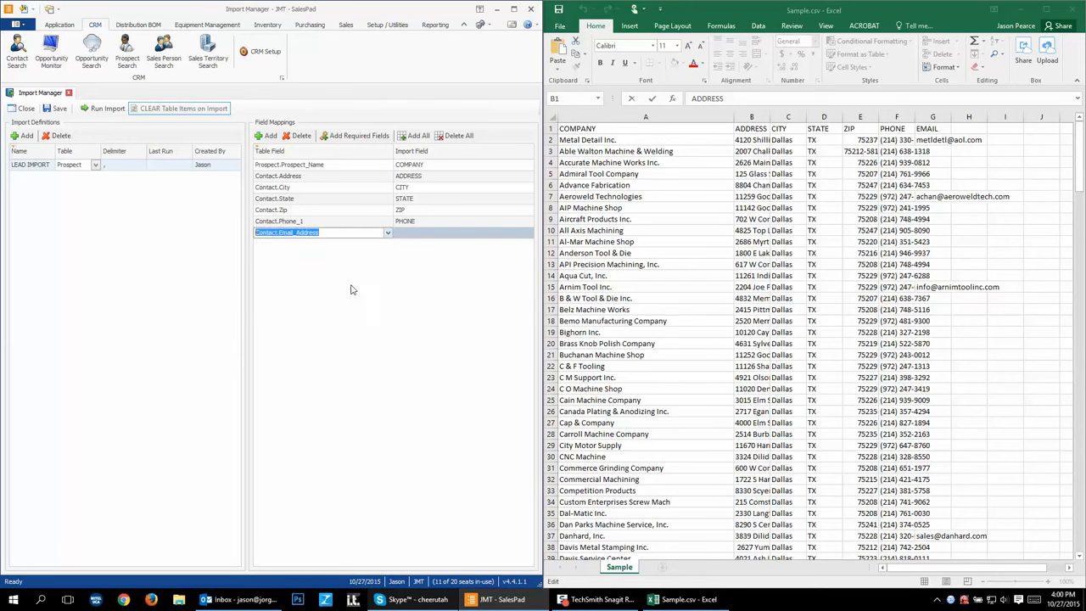
{"action": "left_click", "coordinate": [421, 234]}
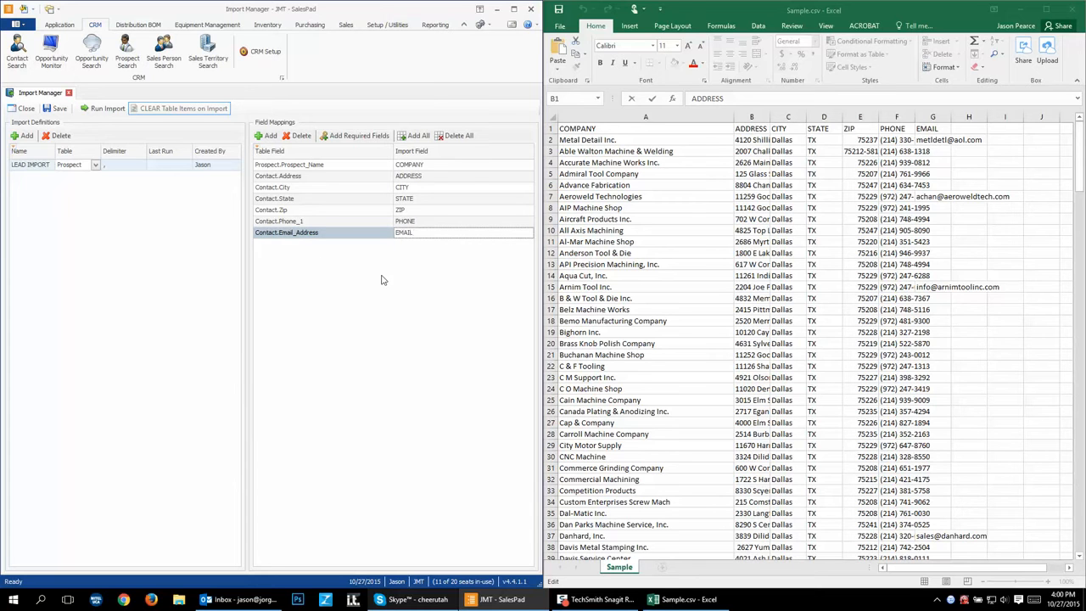
Step: Open a blank new prospect from Prospect Search and examine the available Class and Source choices
{"action": "left_click", "coordinate": [126, 54]}
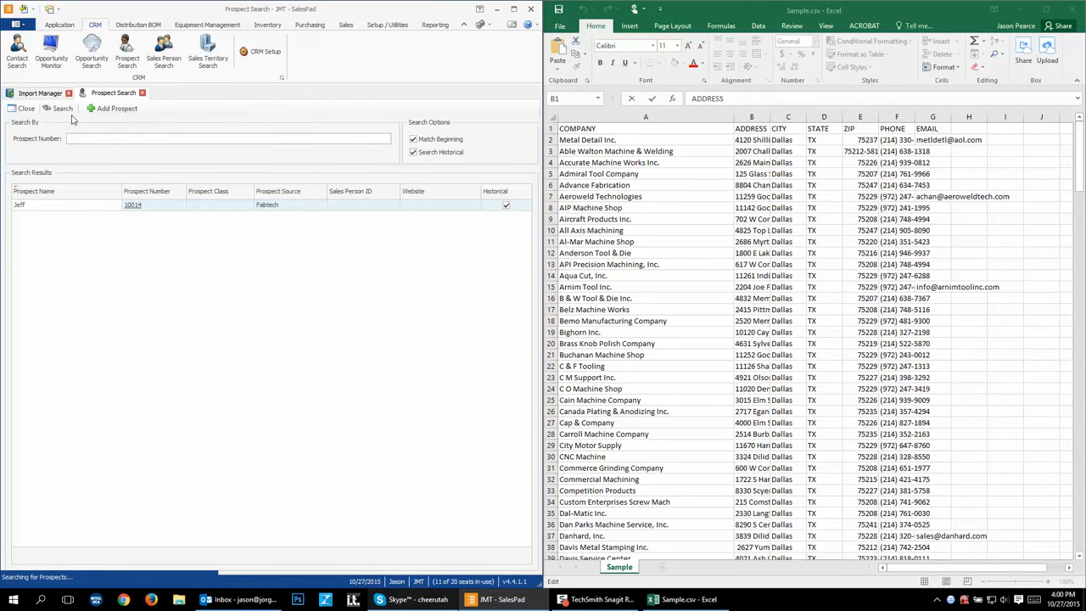
{"action": "left_click", "coordinate": [101, 111]}
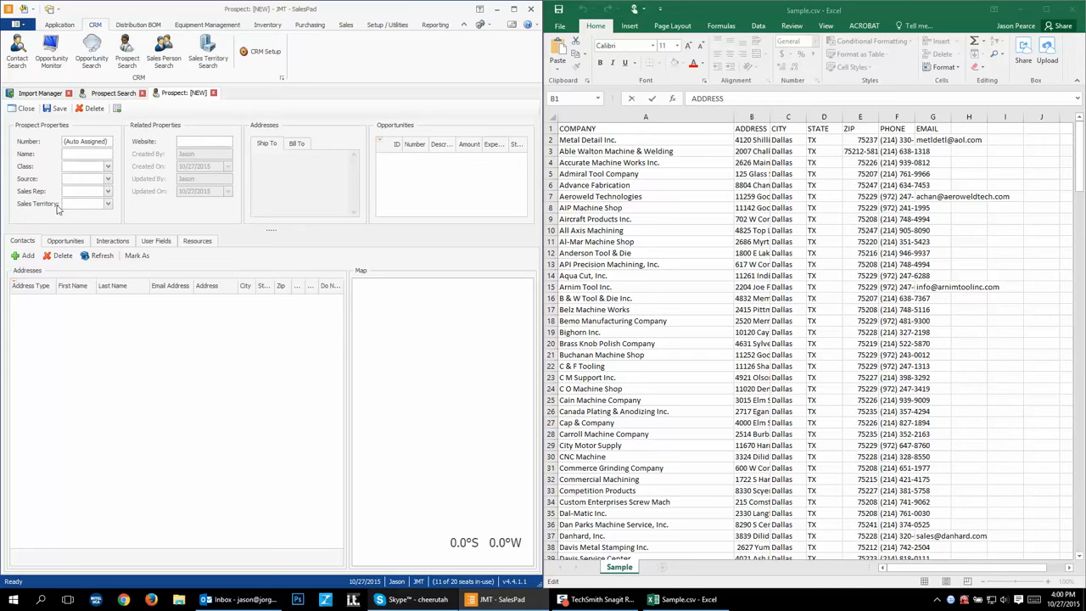
{"action": "left_click", "coordinate": [108, 167]}
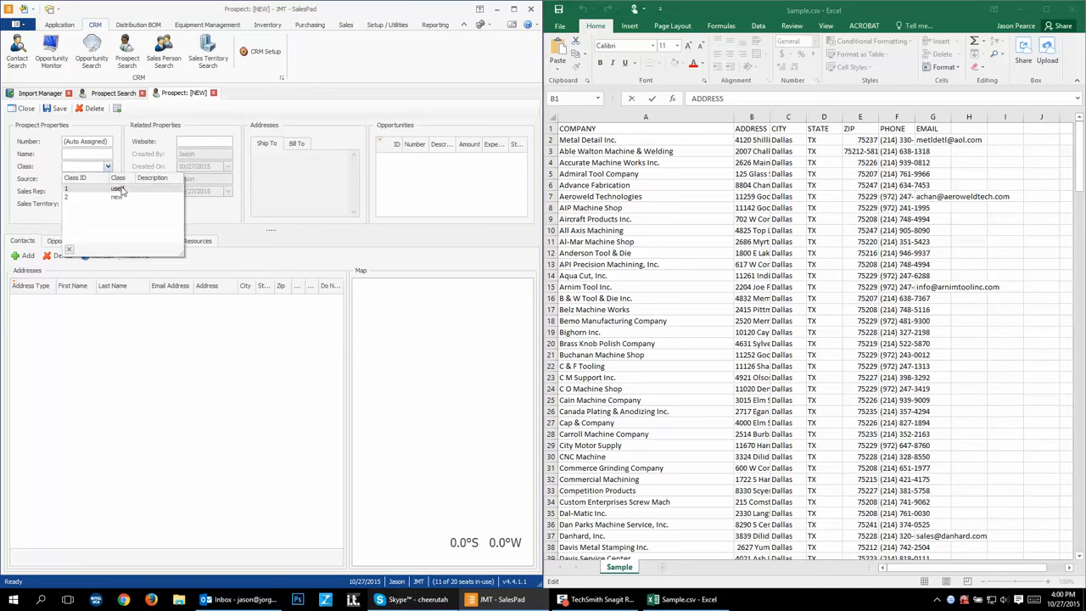
{"action": "left_click", "coordinate": [123, 164]}
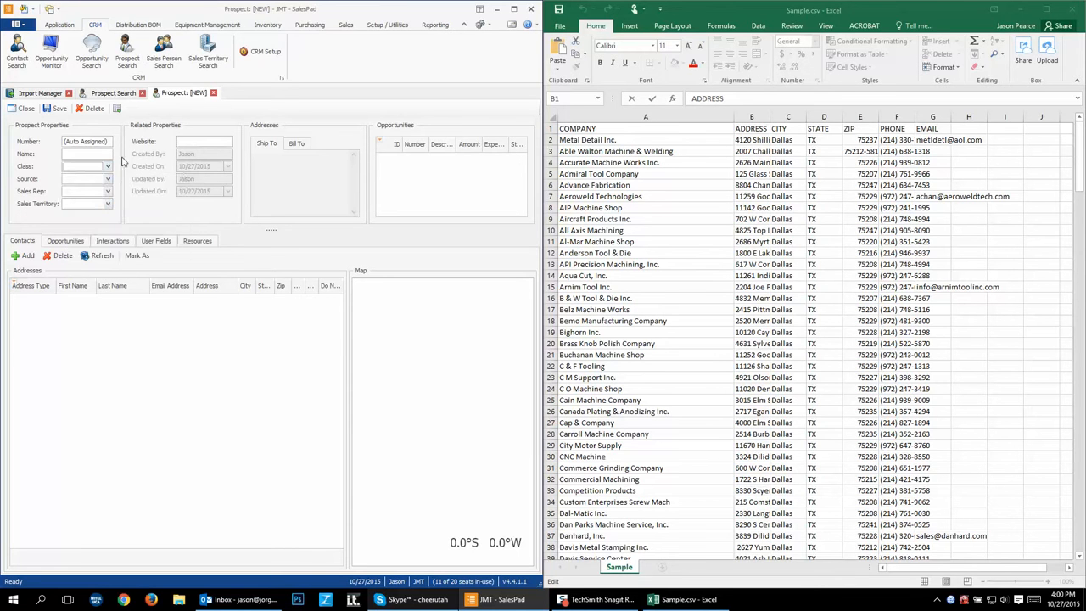
{"action": "left_click", "coordinate": [108, 179]}
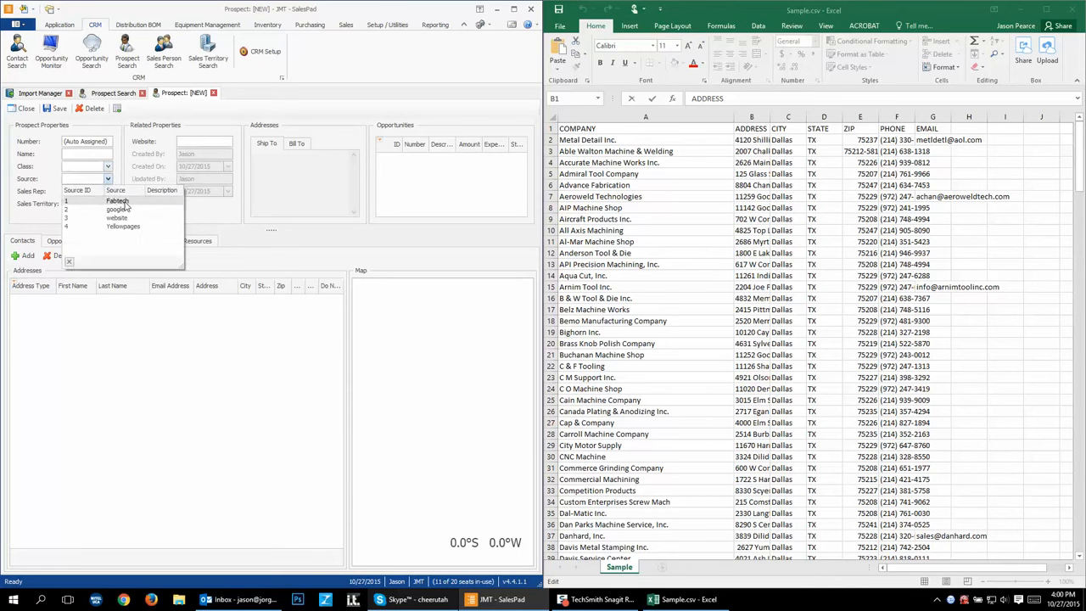
Step: Switch to Sample.csv in Excel and add a SOURCE column heading in cell H1
{"action": "left_click", "coordinate": [968, 113]}
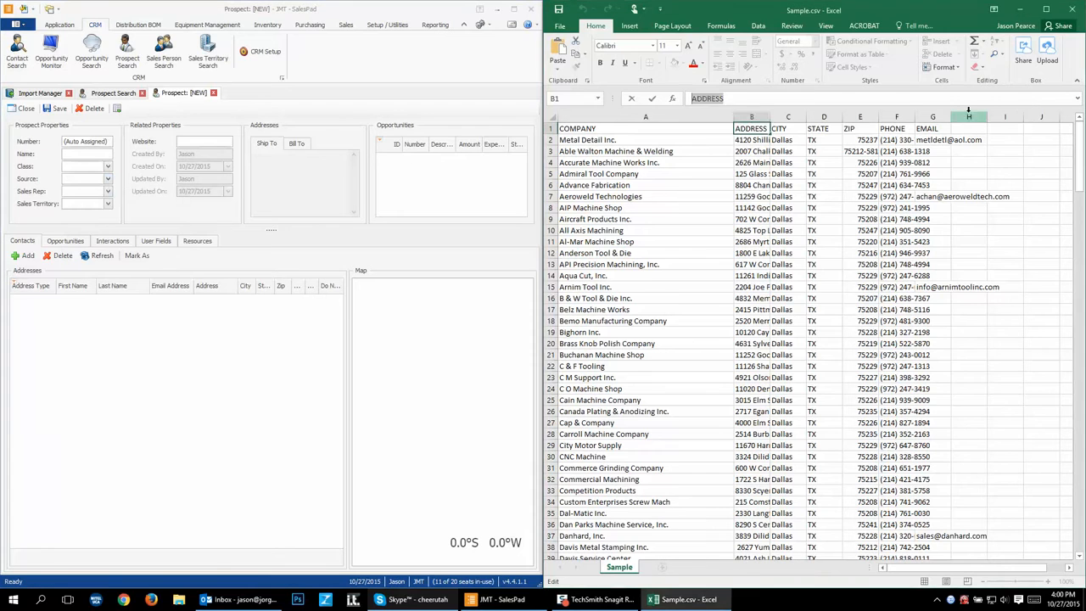
{"action": "right_click", "coordinate": [968, 113]}
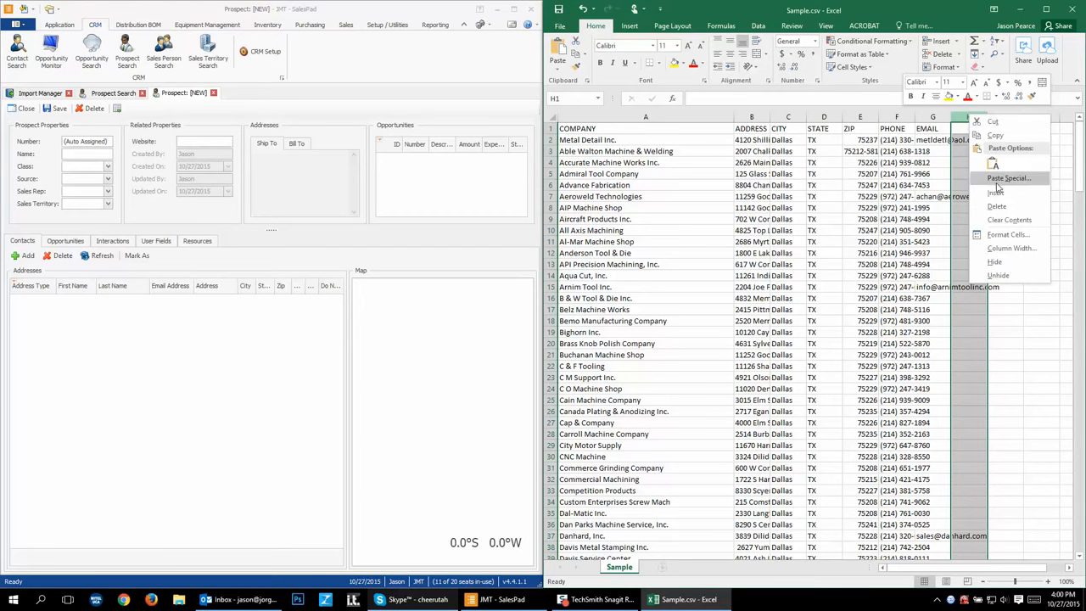
{"action": "left_click", "coordinate": [959, 131]}
{"action": "double_click", "coordinate": [959, 129]}
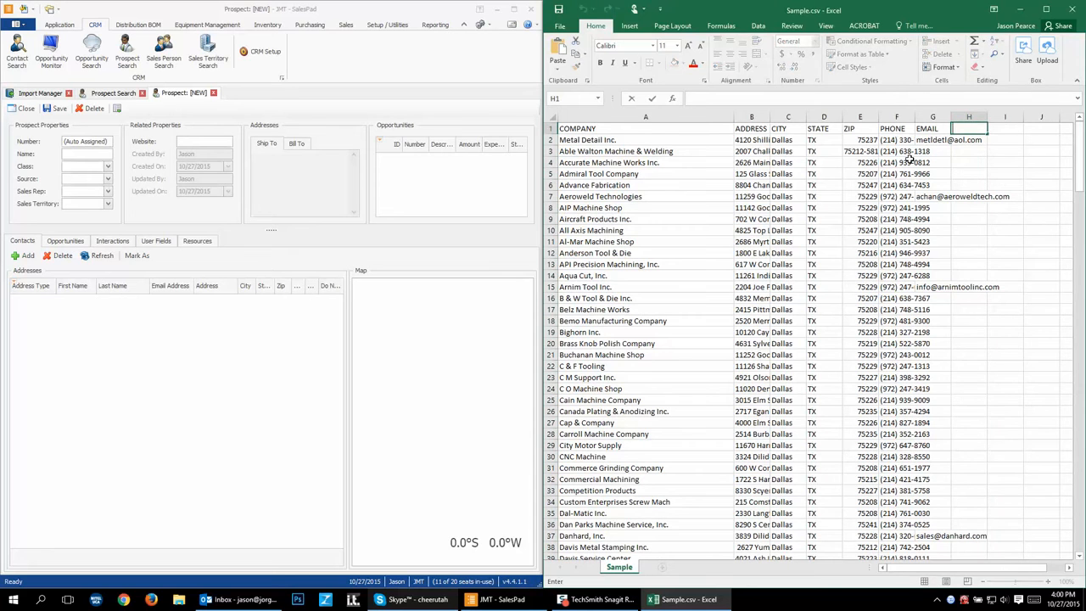
{"action": "type", "text": "sour"}
{"action": "left_click_drag", "start_coordinate": [983, 128], "coordinate": [913, 134]}
{"action": "type", "text": "SOURCE"}
{"action": "left_click", "coordinate": [983, 139]}
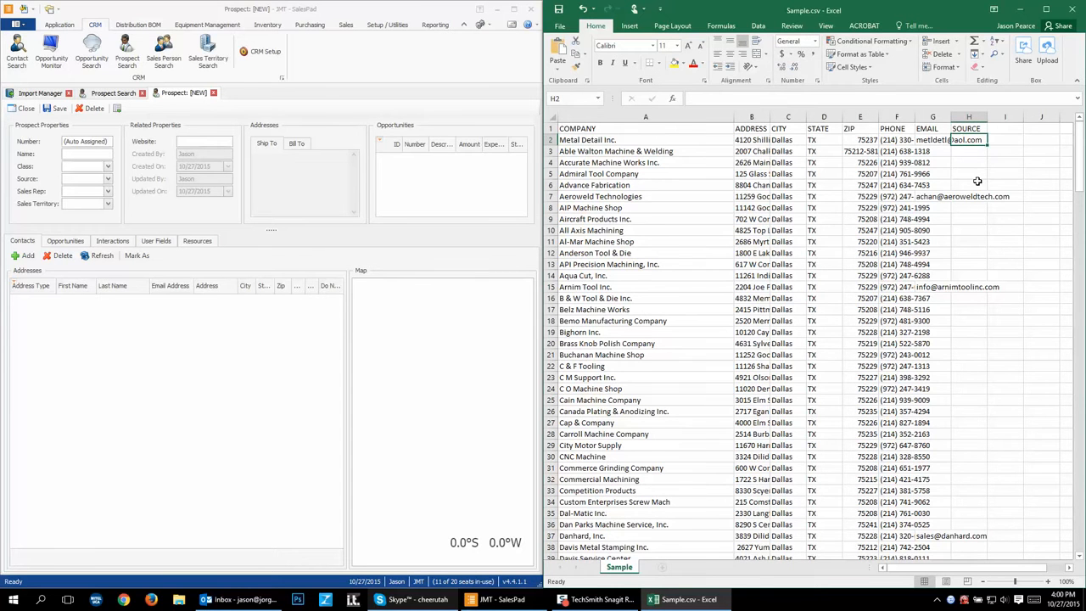
Step: Check the new prospect's Source choices in SalesPad and enter Fabtech as the source in cell H2 of Sample.csv
{"action": "left_click", "coordinate": [108, 179]}
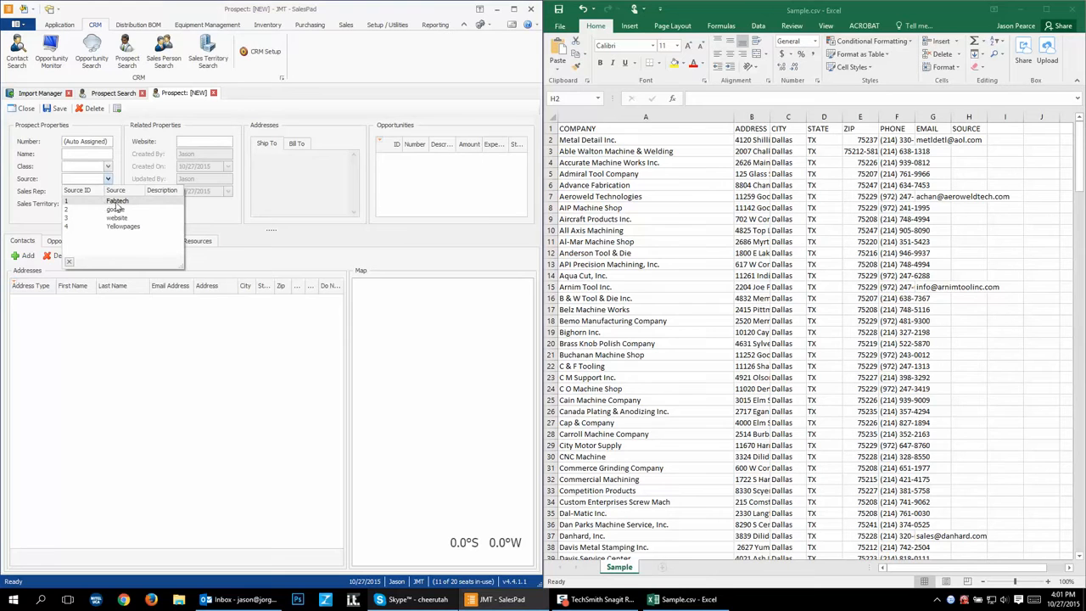
{"action": "left_click", "coordinate": [976, 139]}
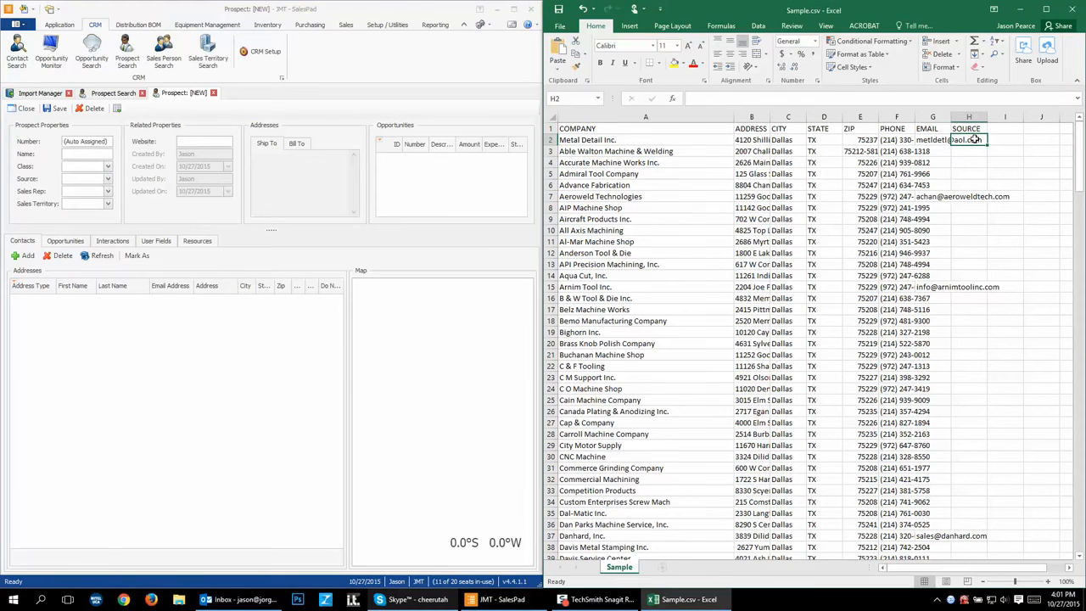
{"action": "type", "text": "Fab"}
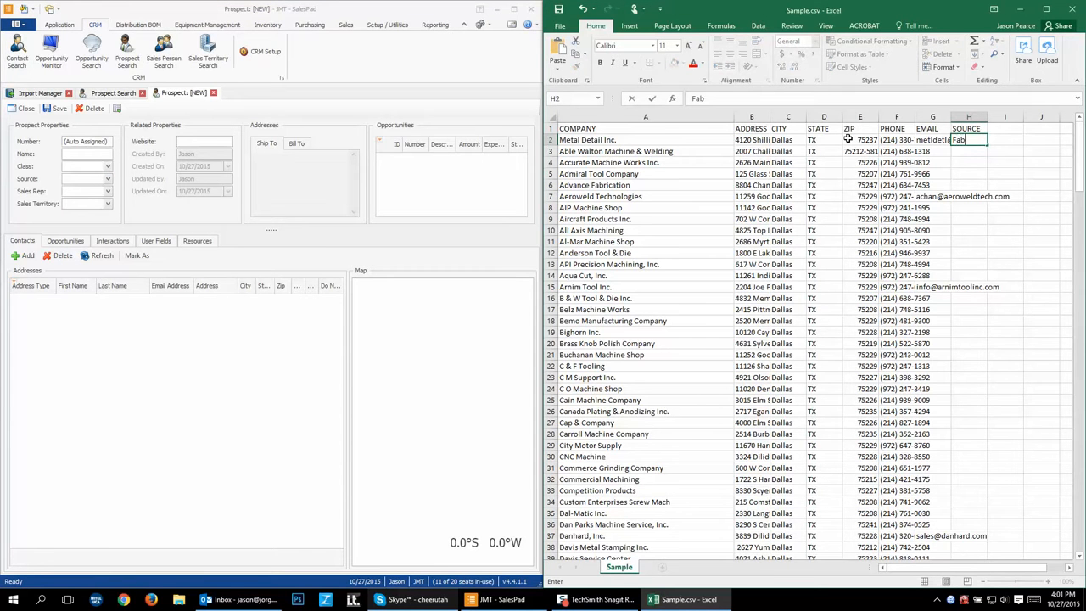
{"action": "type", "text": "tech"}
Step: Switch to SalesPad, review the Class and Source choices, and set the new prospect's Source to Fabtech
{"action": "left_click", "coordinate": [100, 170]}
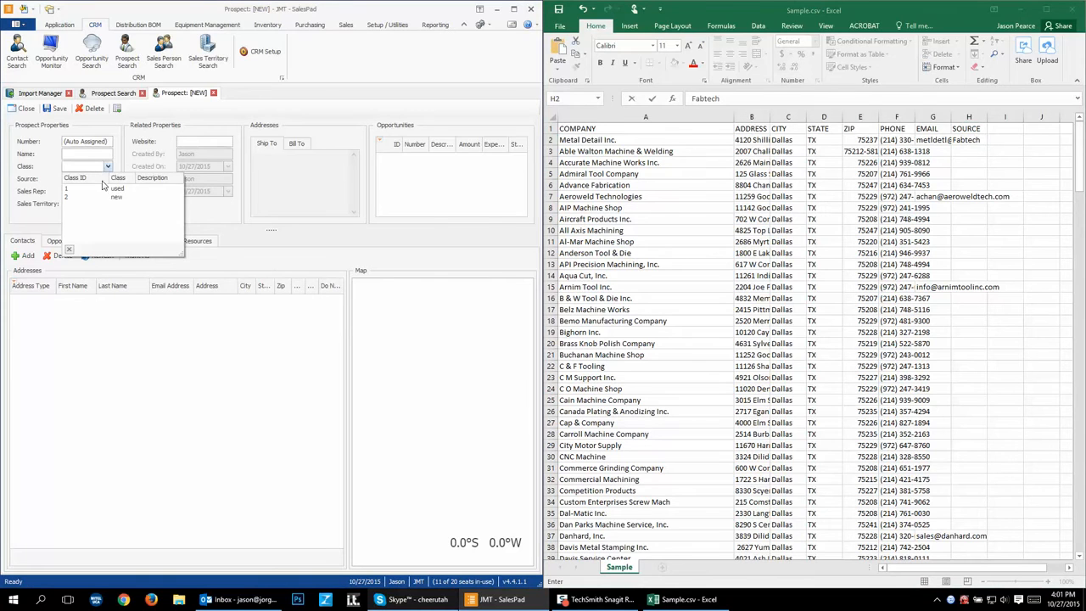
{"action": "left_click", "coordinate": [107, 178]}
{"action": "left_click", "coordinate": [108, 181]}
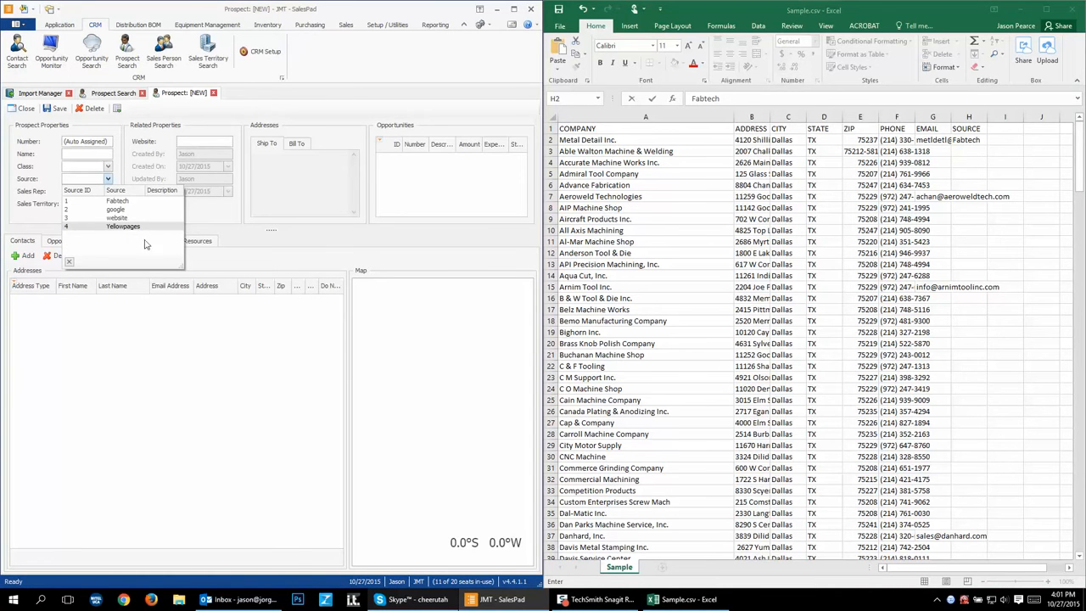
{"action": "left_click", "coordinate": [118, 202]}
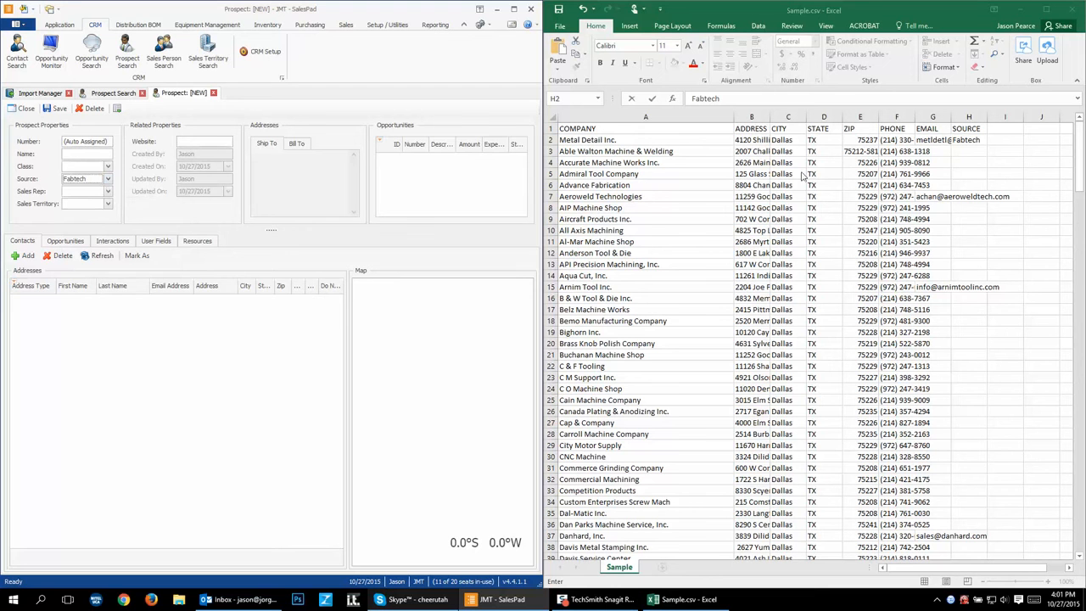
Step: Switch to Excel and copy Fabtech from H2 into the SOURCE column for all remaining companies, H3 to H231
{"action": "left_click", "coordinate": [970, 141]}
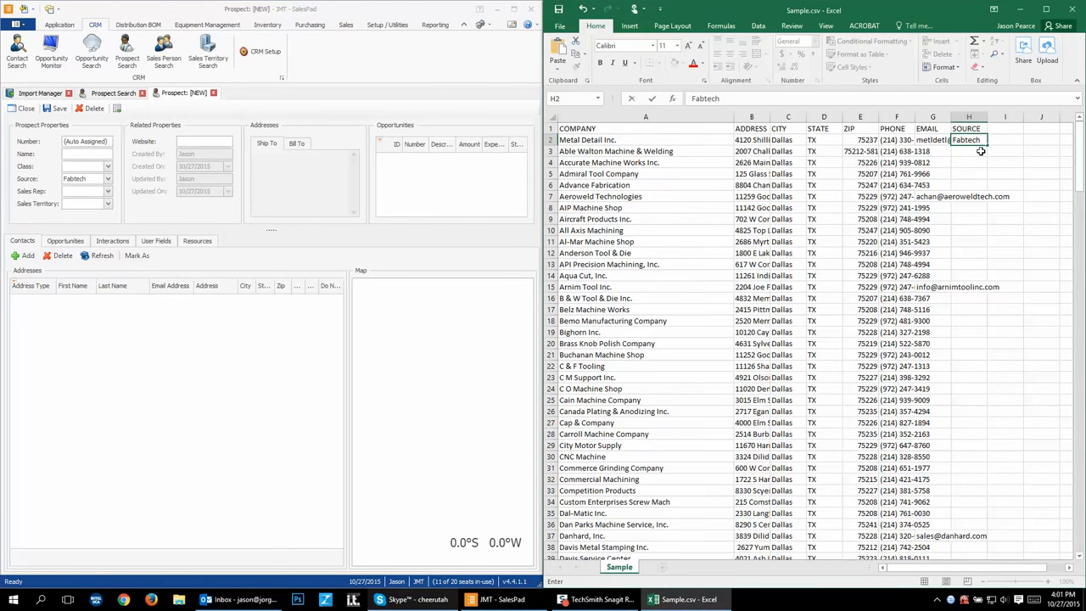
{"action": "left_click", "coordinate": [983, 141]}
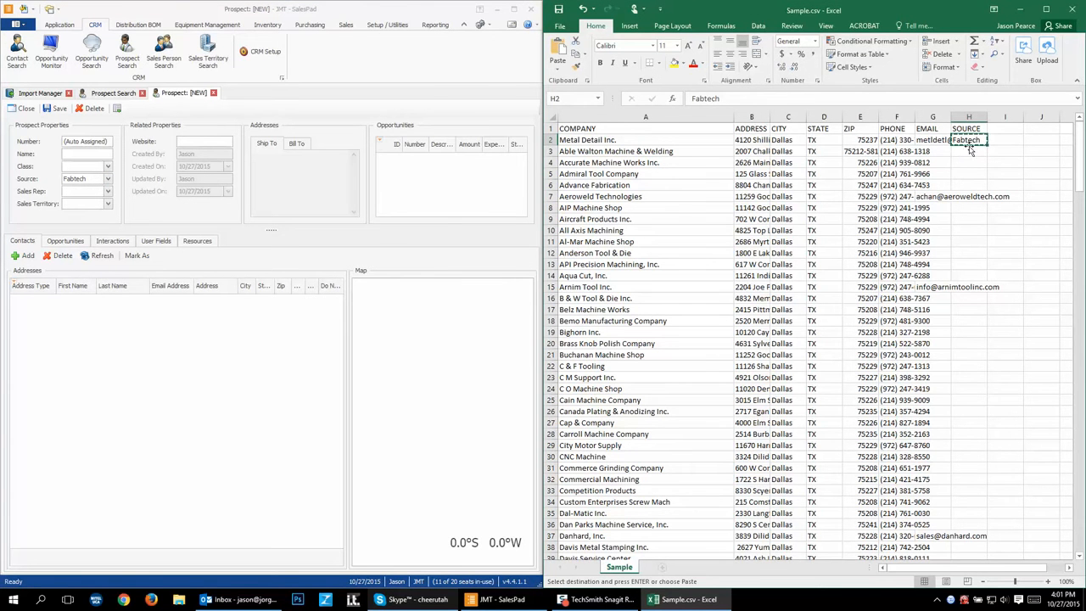
{"action": "key", "text": "ctrl+c"}
{"action": "left_click_drag", "start_coordinate": [976, 141], "coordinate": [977, 538]}
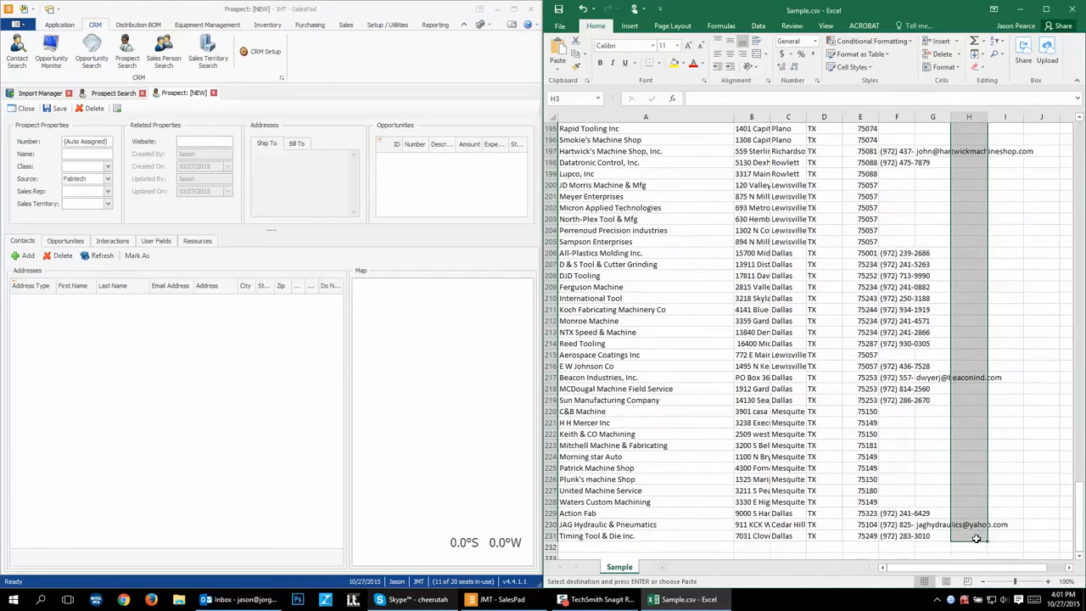
{"action": "key", "text": "ctrl+v"}
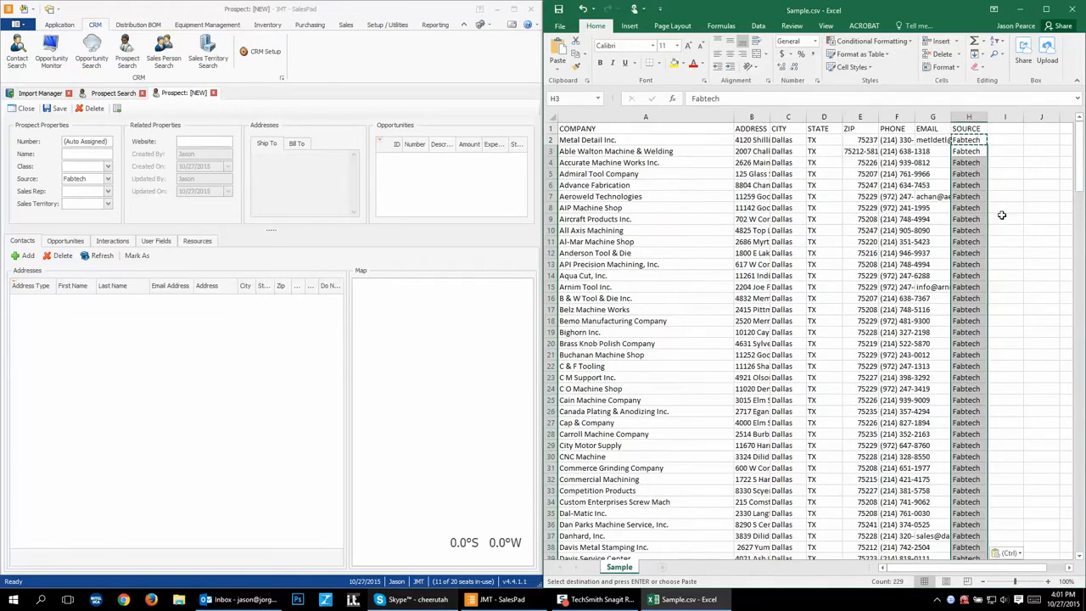
{"action": "left_click", "coordinate": [1003, 217]}
{"action": "left_click", "coordinate": [968, 196]}
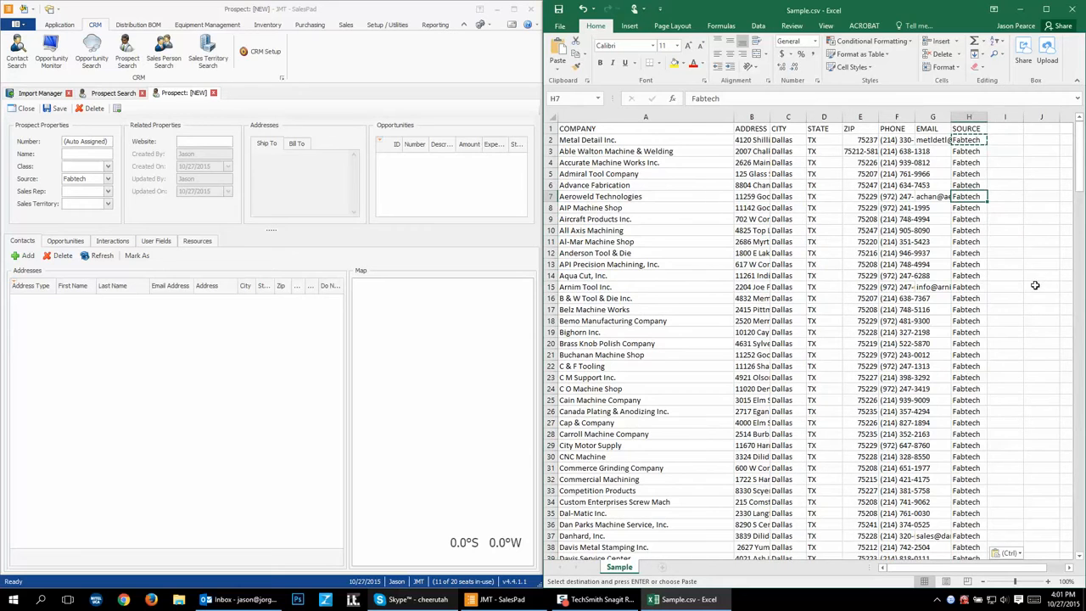
Step: Check the Source choices in SalesPad again and change the source in cell H4 of Sample.csv to google
{"action": "left_click", "coordinate": [107, 179]}
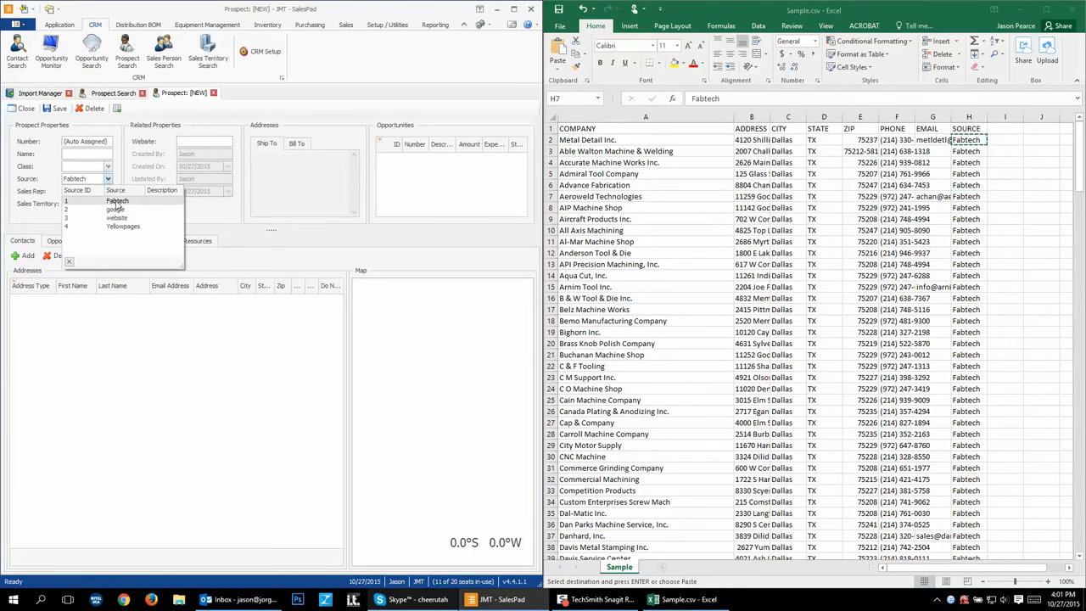
{"action": "left_click", "coordinate": [974, 167]}
{"action": "left_click", "coordinate": [968, 164]}
{"action": "type", "text": "goo"}
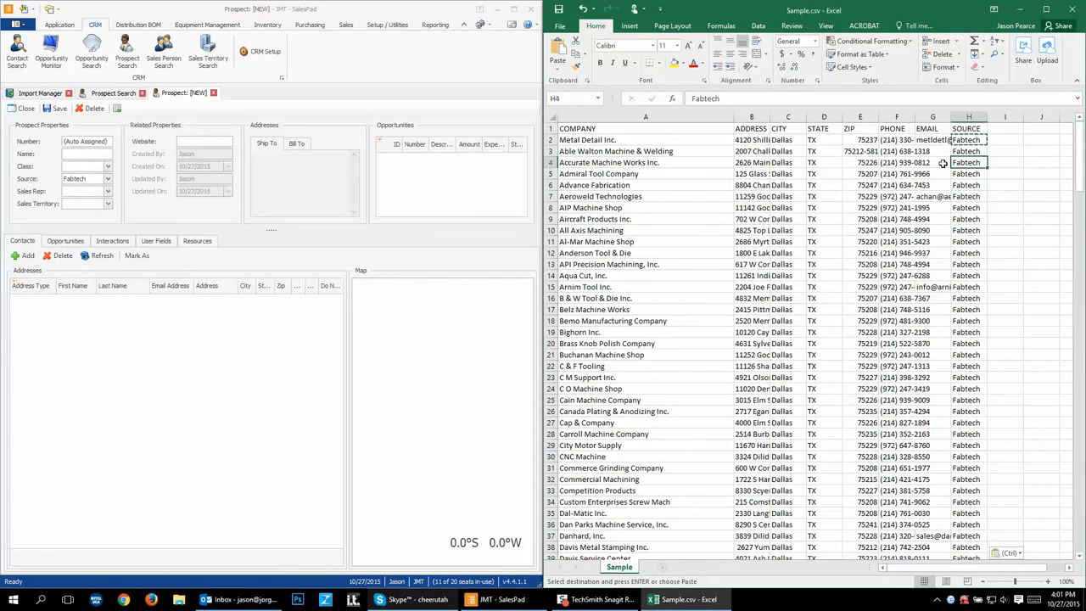
{"action": "type", "text": "gle"}
{"action": "left_click", "coordinate": [968, 194]}
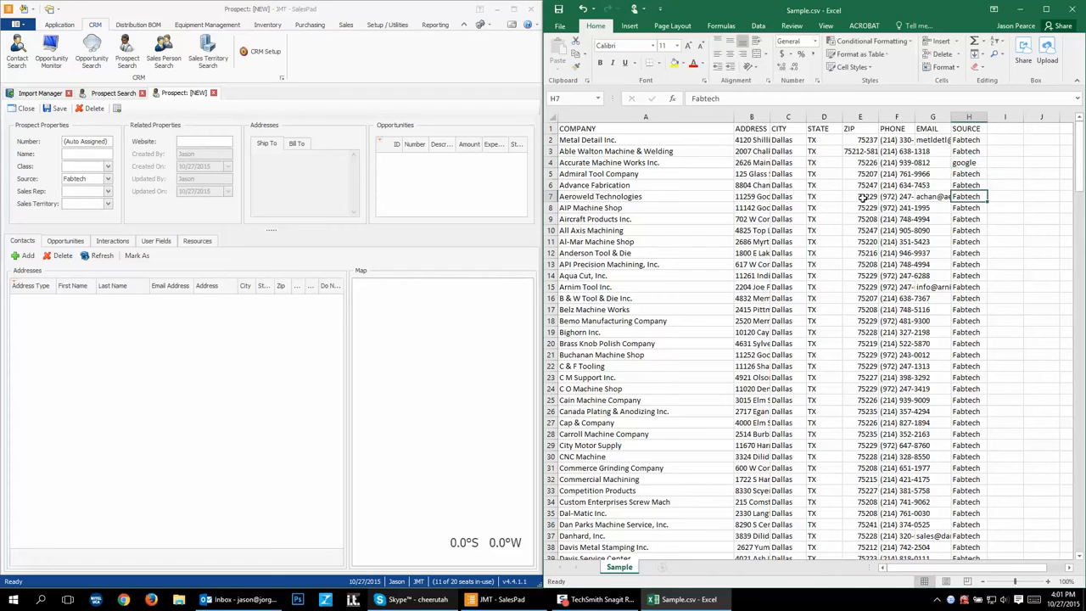
Step: Delete rows 6 to 231 from the sheet and fit the EMAIL column's width to its contents
{"action": "left_click", "coordinate": [551, 185]}
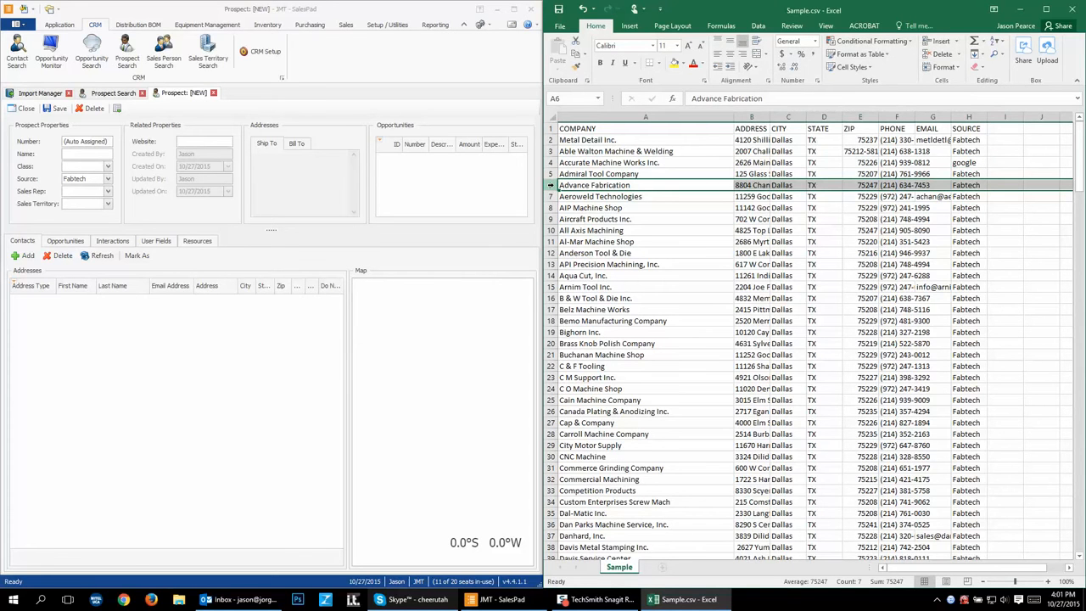
{"action": "left_click_drag", "start_coordinate": [548, 185], "coordinate": [520, 446]}
{"action": "right_click", "coordinate": [547, 389]}
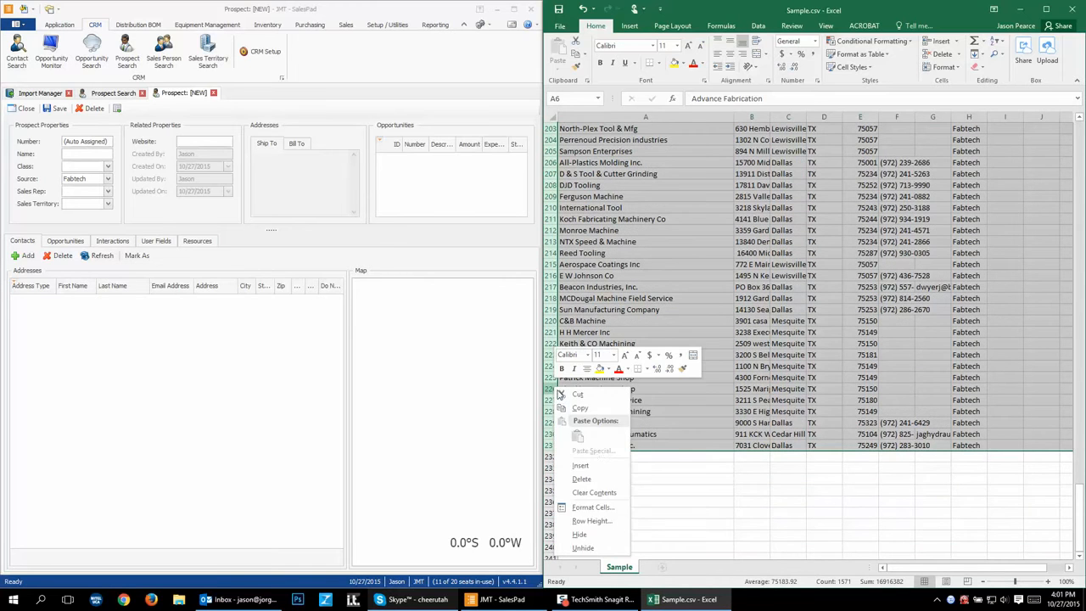
{"action": "left_click", "coordinate": [594, 479]}
{"action": "left_click", "coordinate": [846, 140]}
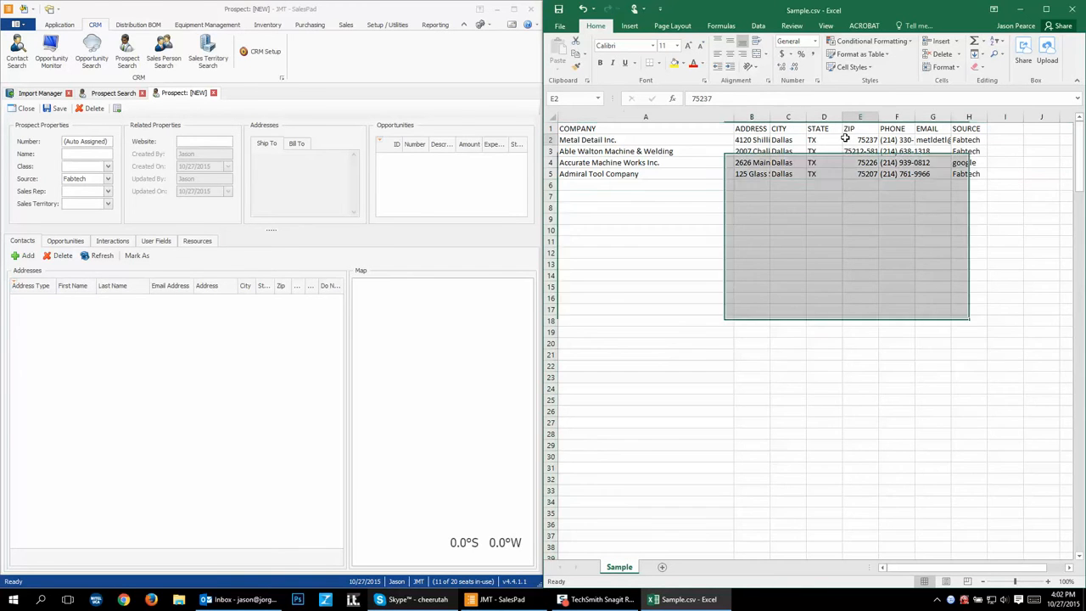
{"action": "double_click", "coordinate": [952, 116]}
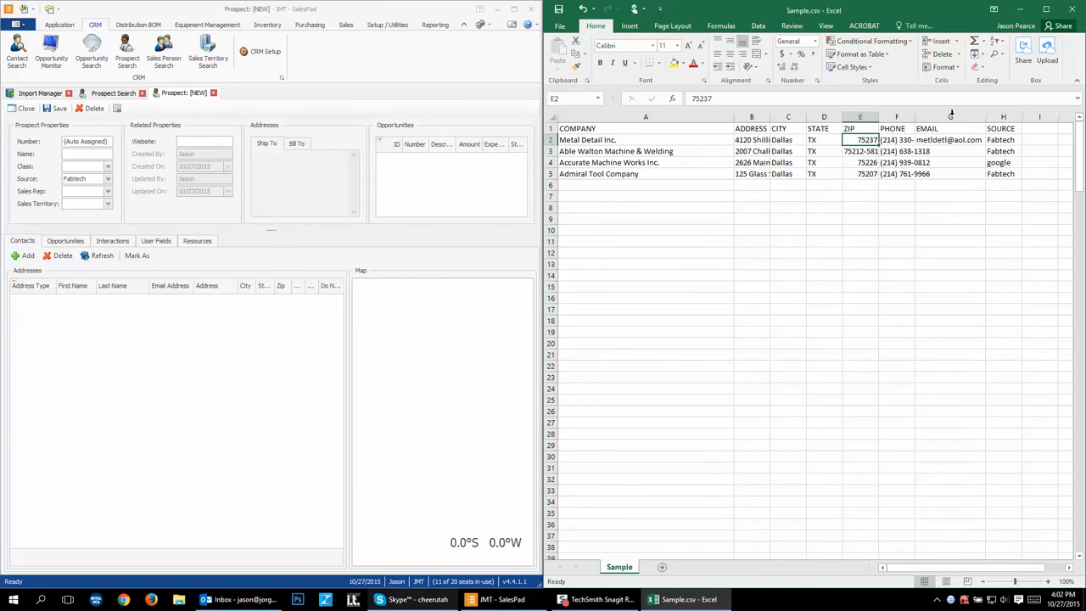
{"action": "left_click", "coordinate": [942, 151]}
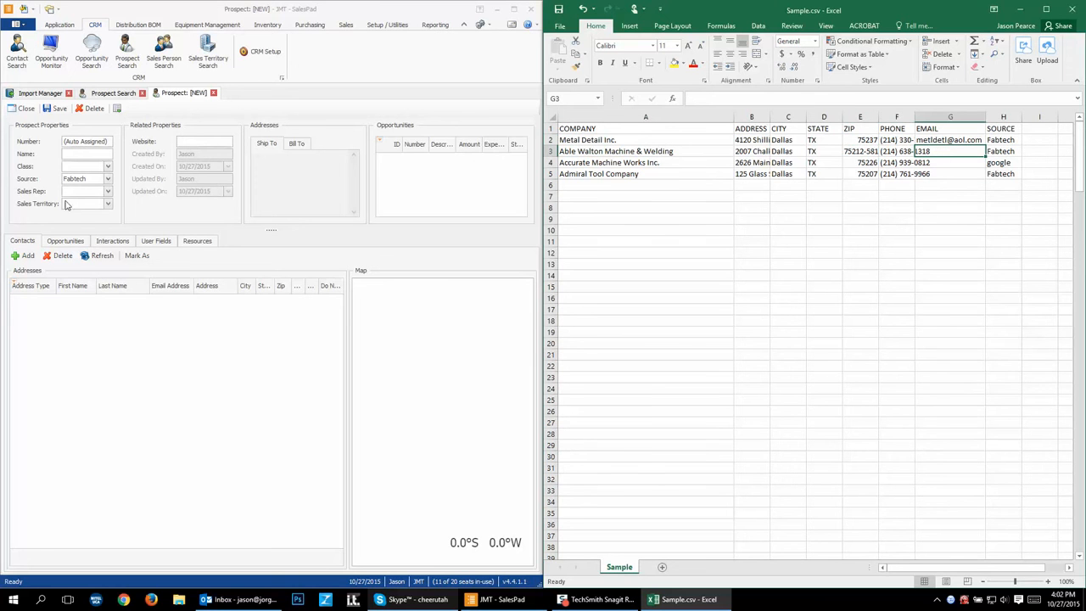
Step: Switch to SalesPad and examine the Sales Rep choices available for the new prospect
{"action": "left_click", "coordinate": [108, 195]}
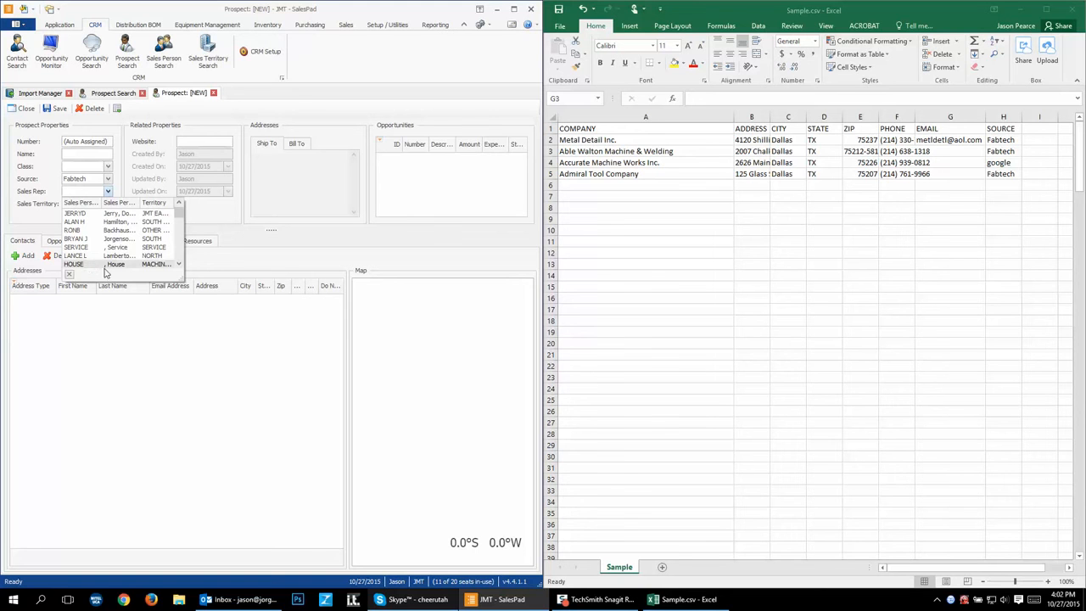
{"action": "left_click", "coordinate": [180, 265]}
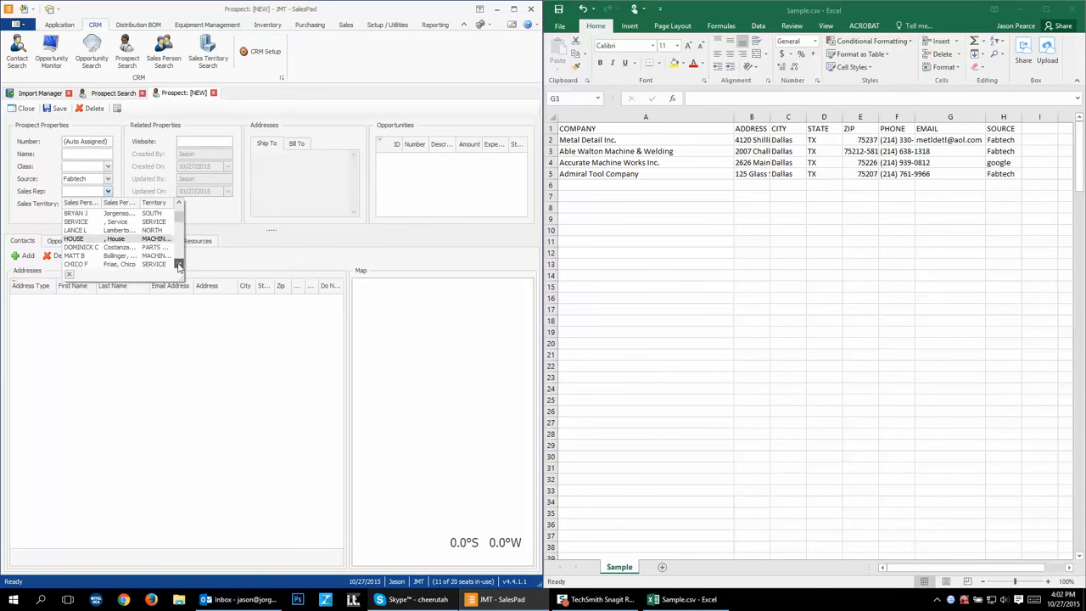
{"action": "left_click", "coordinate": [179, 265]}
{"action": "left_click", "coordinate": [179, 265]}
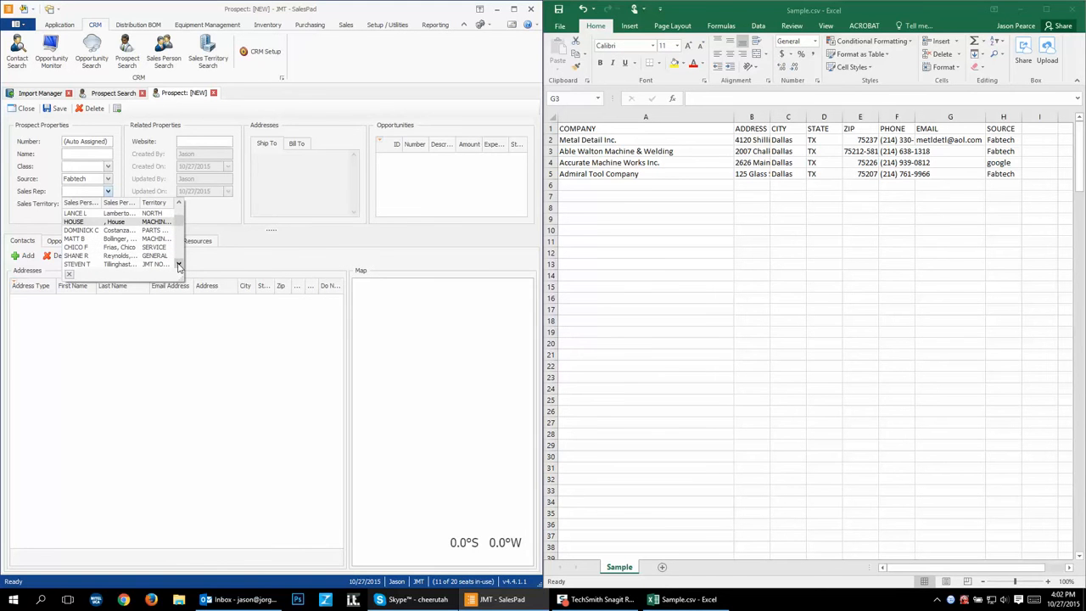
{"action": "left_click", "coordinate": [179, 265]}
{"action": "left_click", "coordinate": [179, 264]}
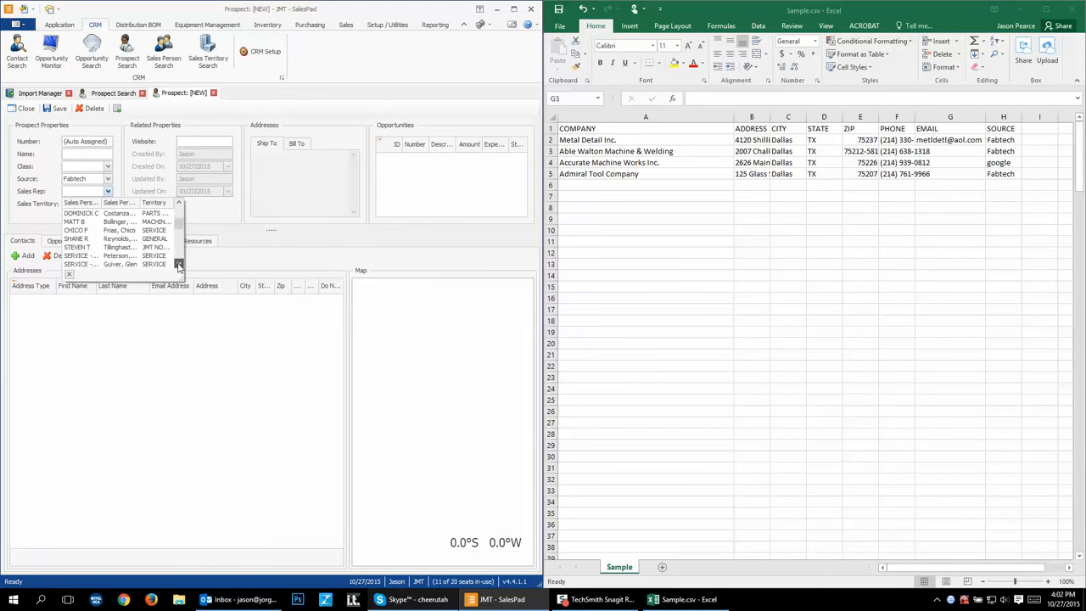
{"action": "left_click", "coordinate": [180, 203]}
{"action": "left_click", "coordinate": [179, 204]}
{"action": "left_click", "coordinate": [179, 203]}
{"action": "left_click", "coordinate": [179, 204]}
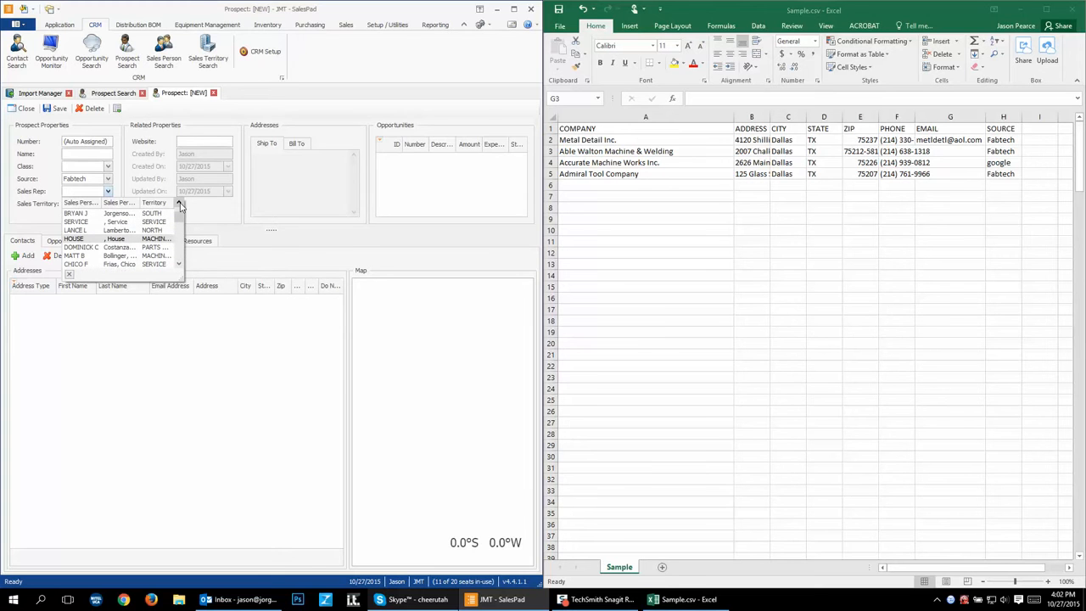
{"action": "left_click", "coordinate": [447, 305]}
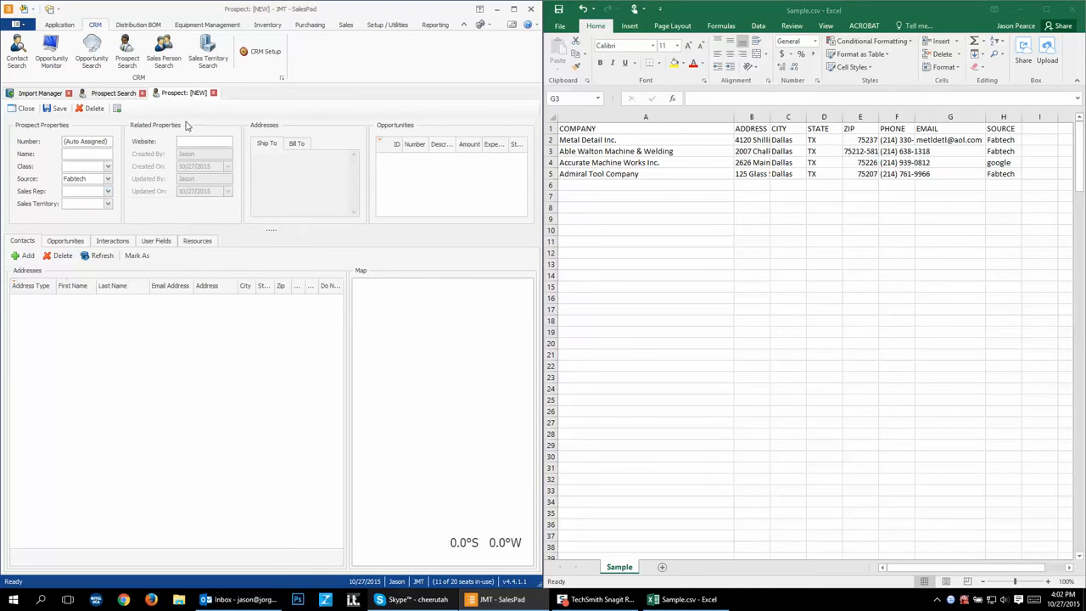
Step: Return to the Import Manager and add a new field mapping to the LEAD IMPORT definition
{"action": "left_click", "coordinate": [105, 93]}
{"action": "left_click", "coordinate": [49, 95]}
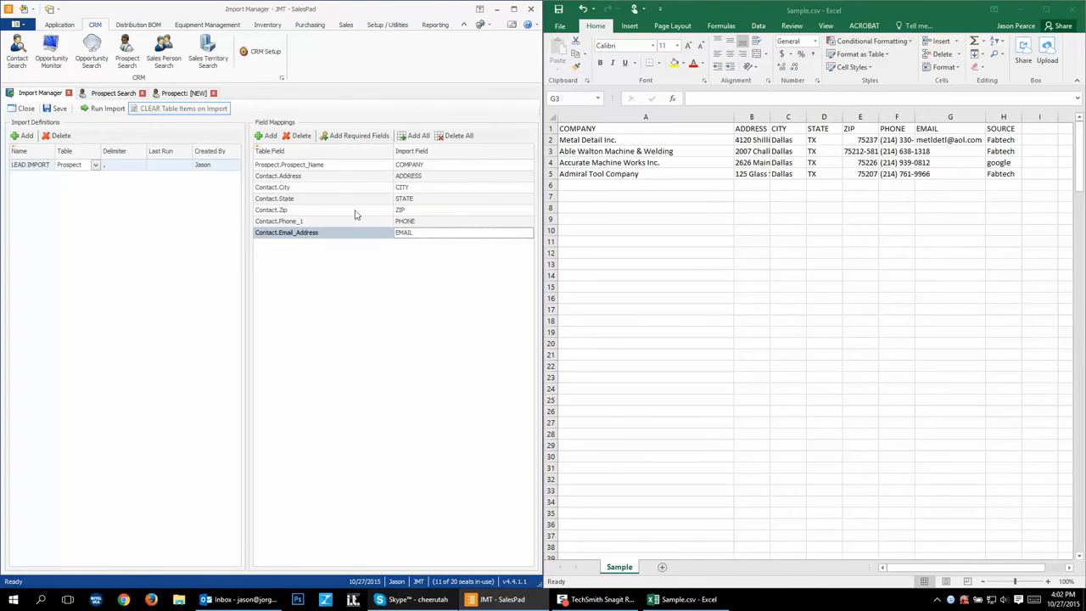
{"action": "left_click", "coordinate": [269, 136]}
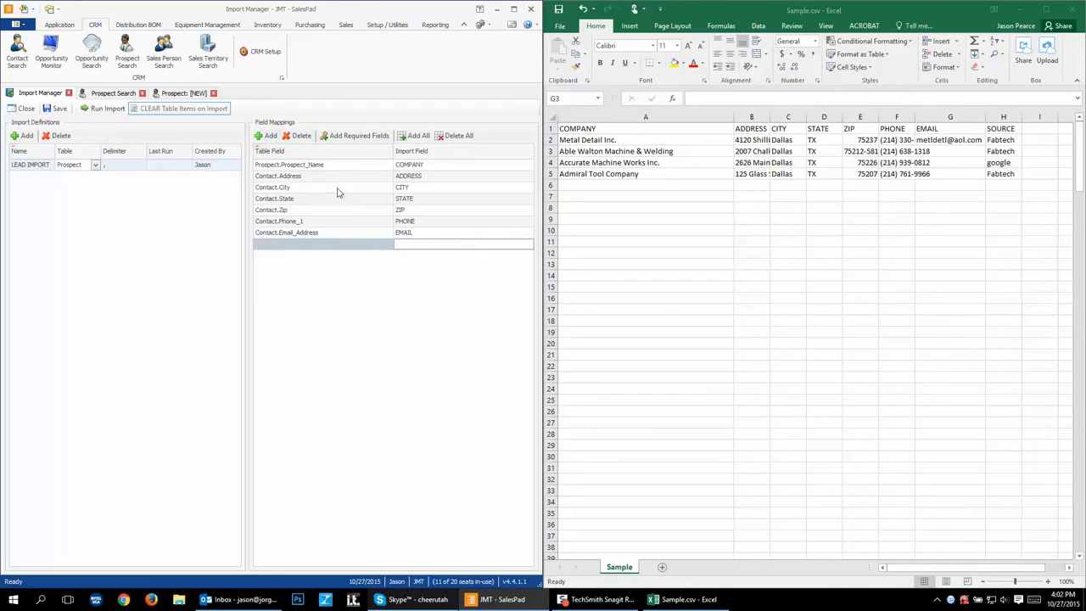
Step: Choose Prospect.Prospect_Source_ID as the table field of the new mapping
{"action": "left_click", "coordinate": [388, 245]}
{"action": "left_click", "coordinate": [388, 245]}
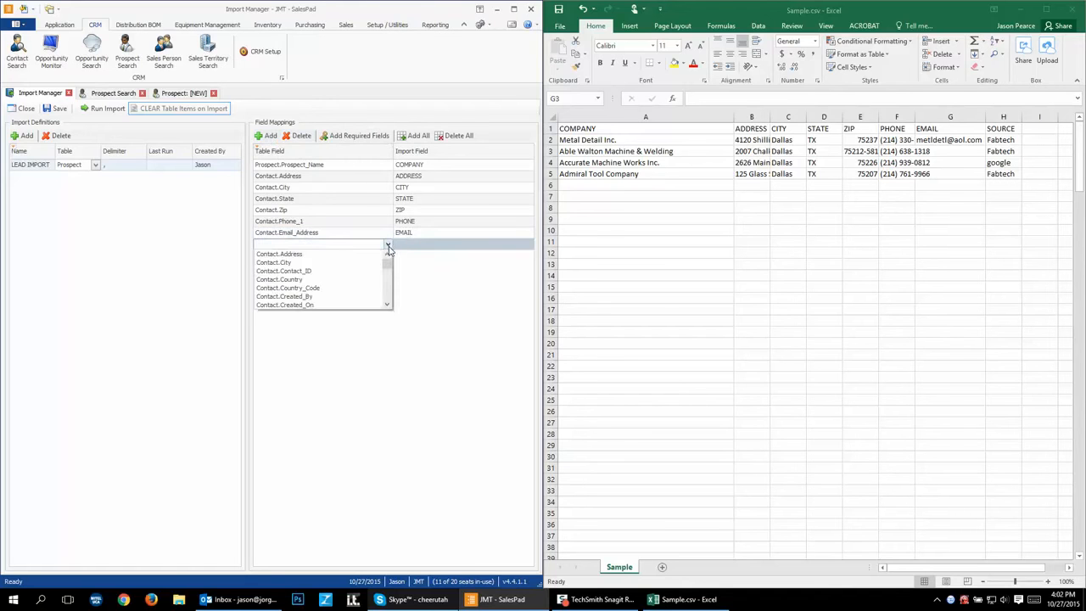
{"action": "scroll", "coordinate": [387, 307], "scroll_direction": "down", "scroll_amount": 8}
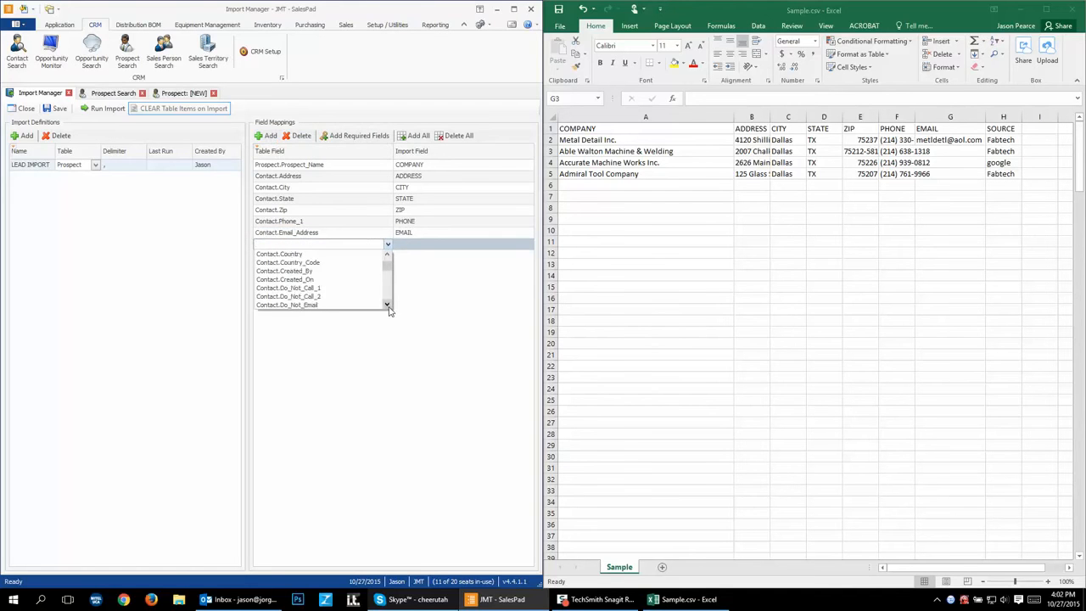
{"action": "scroll", "coordinate": [388, 308], "scroll_direction": "down", "scroll_amount": 8}
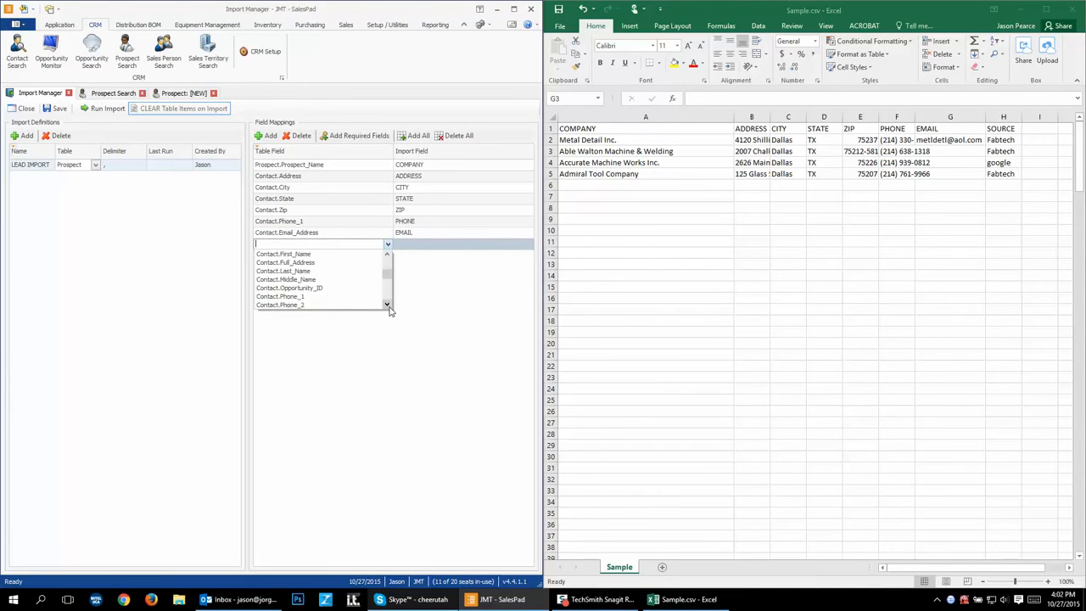
{"action": "scroll", "coordinate": [388, 307], "scroll_direction": "down", "scroll_amount": 4}
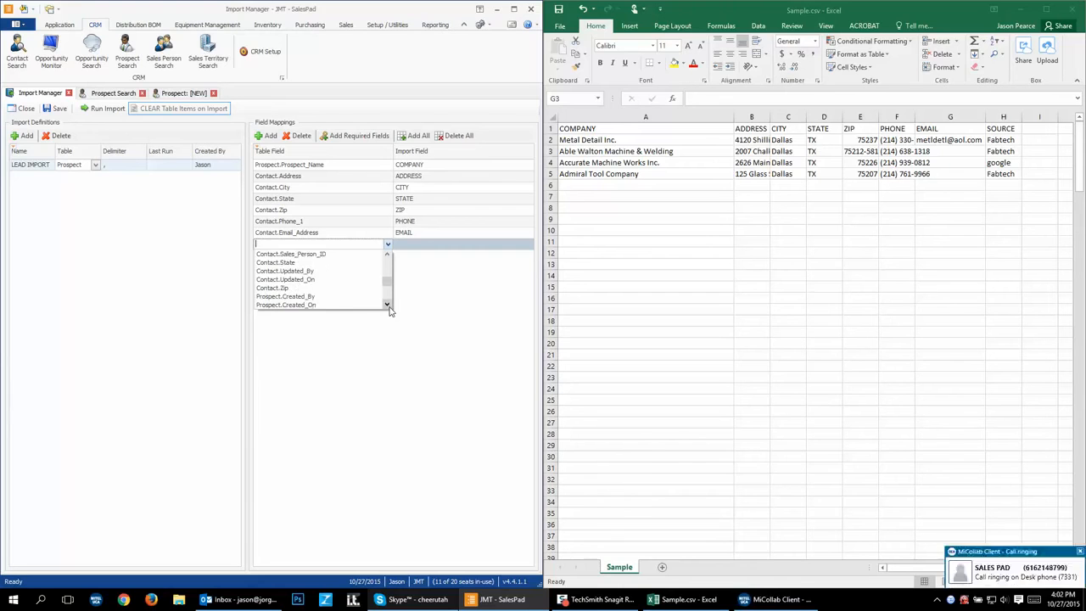
{"action": "scroll", "coordinate": [387, 308], "scroll_direction": "down", "scroll_amount": 3}
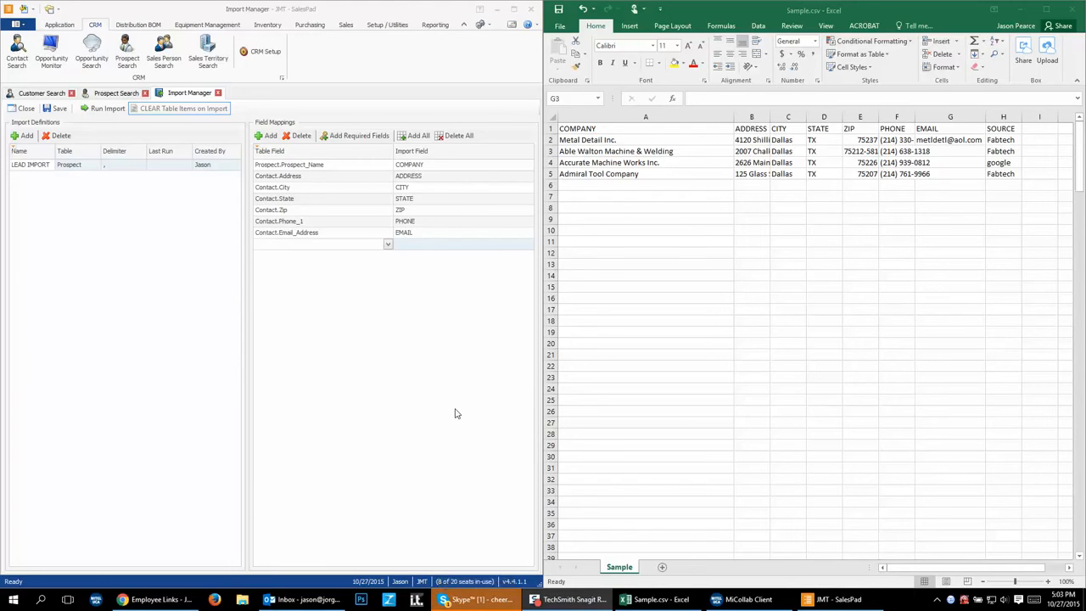
{"action": "left_click", "coordinate": [386, 245]}
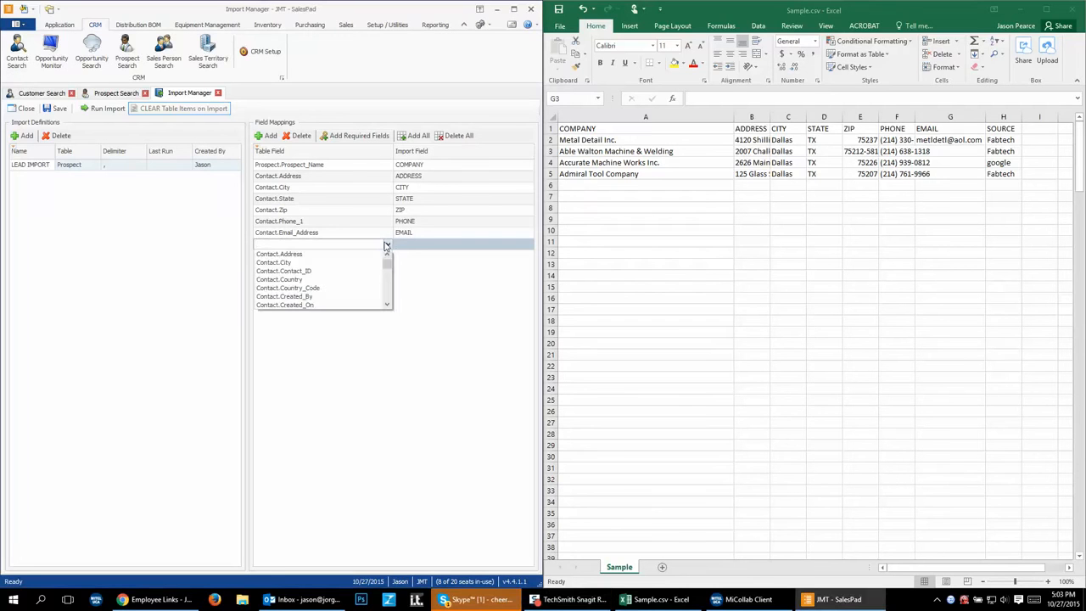
{"action": "scroll", "coordinate": [369, 260], "scroll_direction": "down", "scroll_amount": 10}
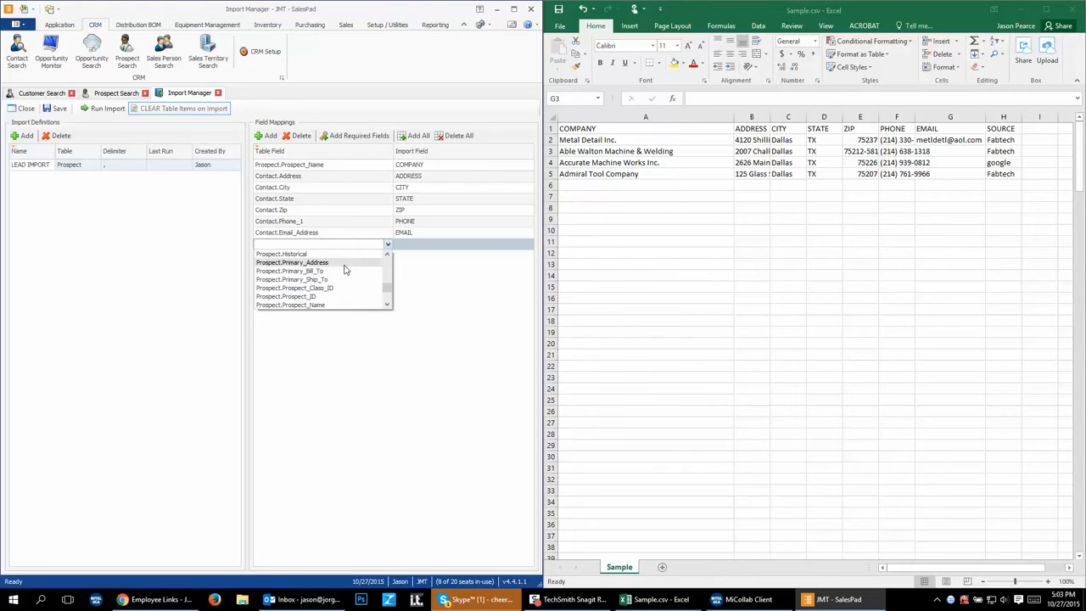
{"action": "left_click", "coordinate": [387, 304]}
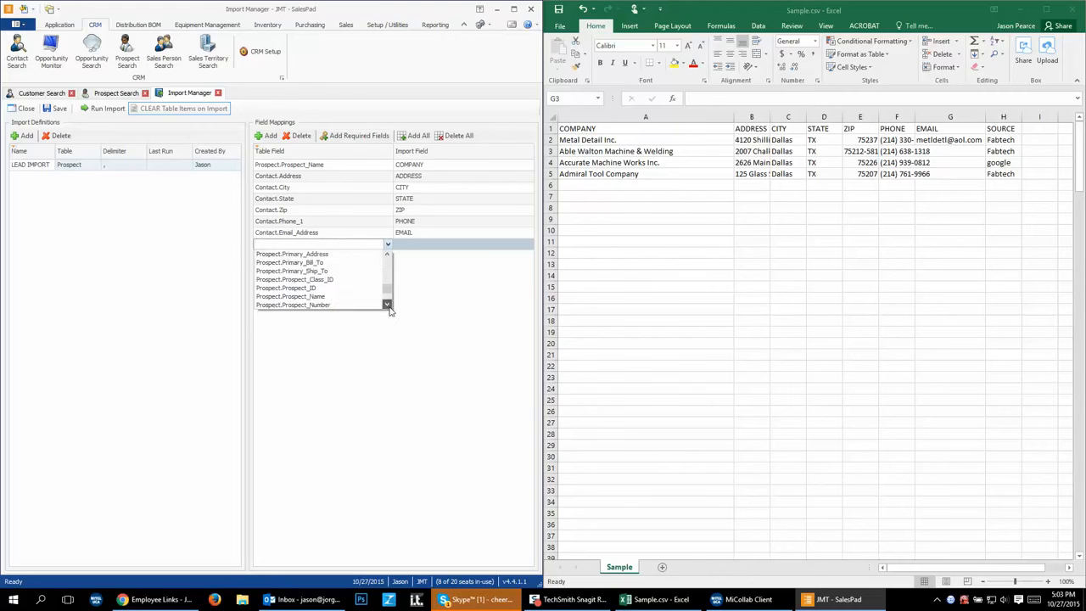
{"action": "left_click", "coordinate": [388, 305]}
{"action": "left_click", "coordinate": [347, 305]}
Step: Copy the SOURCE header text from cell H1 of Sample.csv and enter it as the import field for Prospect.Prospect_Source_ID
{"action": "left_click", "coordinate": [420, 244]}
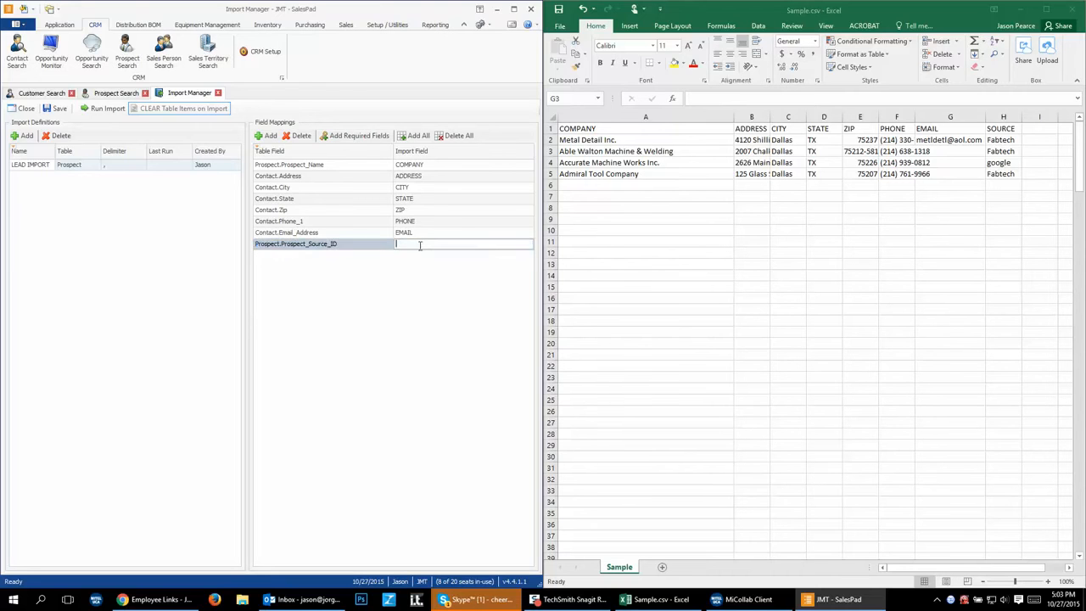
{"action": "left_click", "coordinate": [1010, 129]}
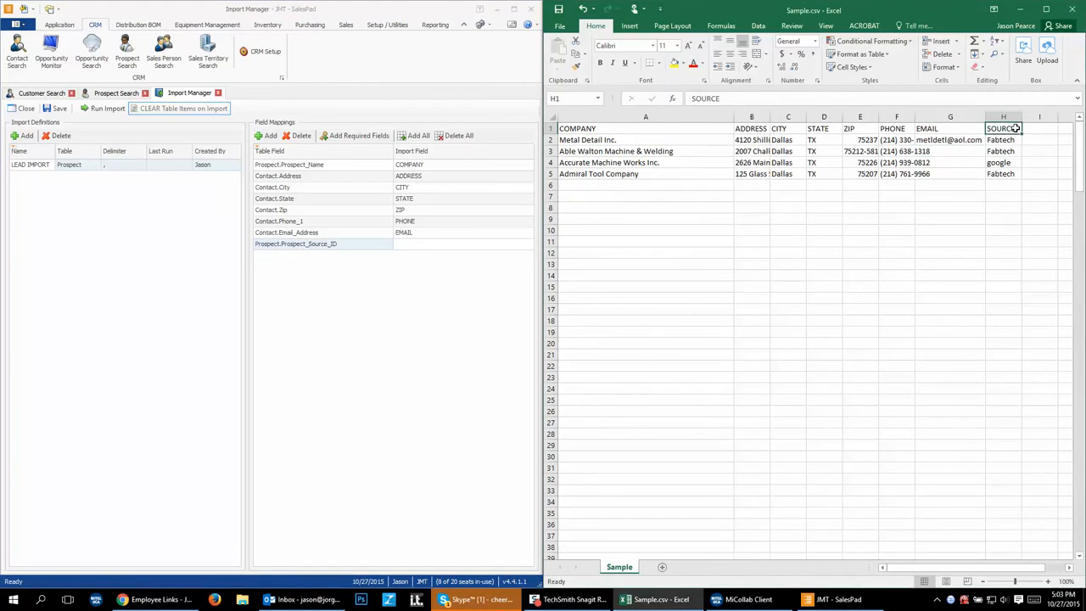
{"action": "double_click", "coordinate": [1010, 129]}
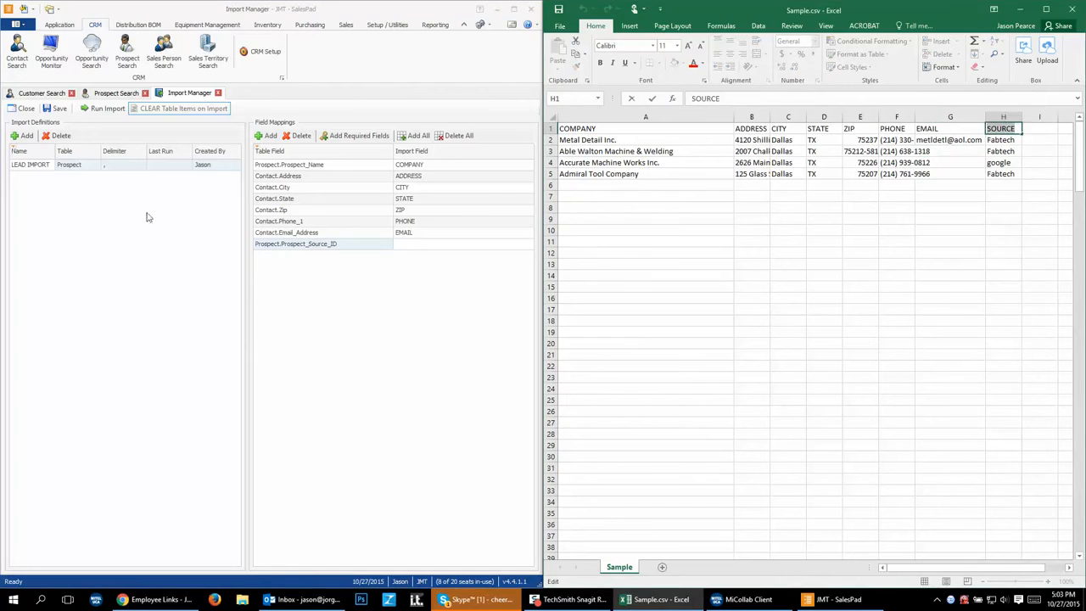
{"action": "left_click", "coordinate": [394, 233]}
{"action": "left_click", "coordinate": [419, 245]}
{"action": "type", "text": "SOURCE"}
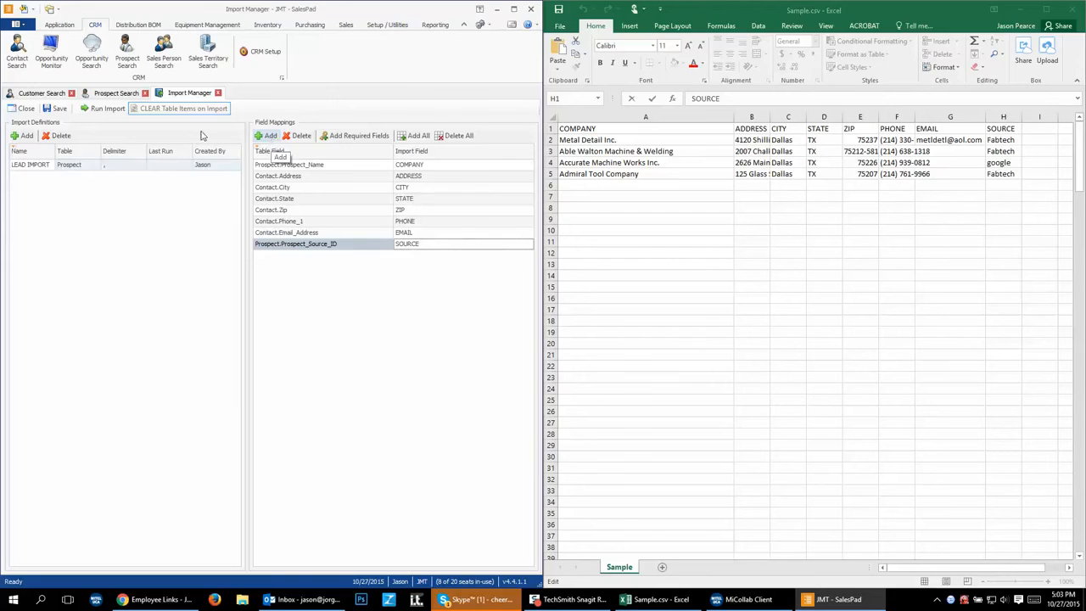
Step: Start a new prospect from Prospect Search, check its Sales Rep choices, and return to the Import Manager
{"action": "left_click", "coordinate": [102, 95]}
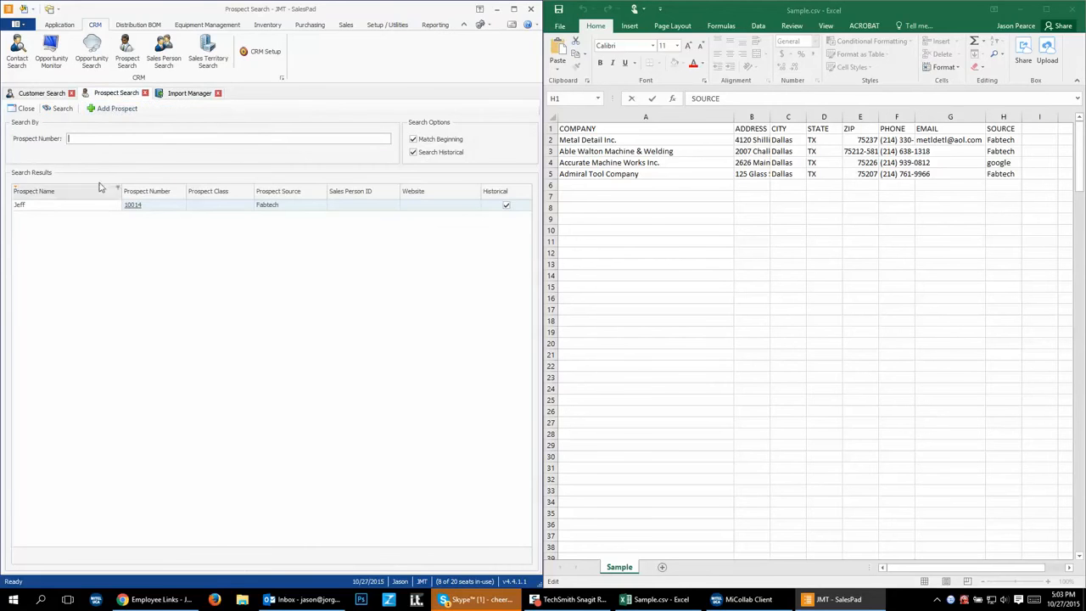
{"action": "left_click", "coordinate": [112, 108]}
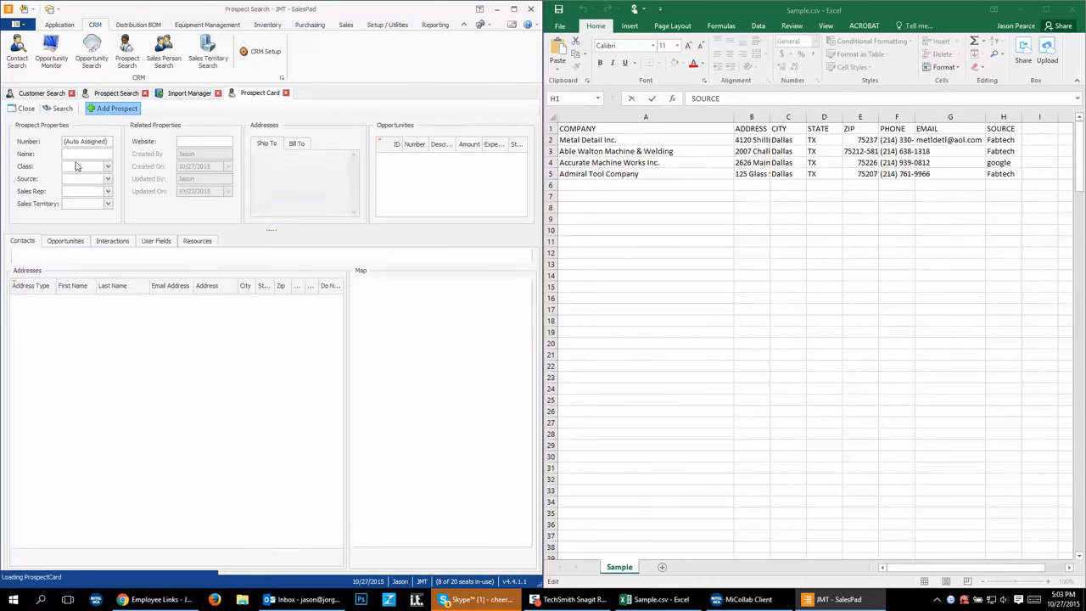
{"action": "left_click", "coordinate": [108, 192]}
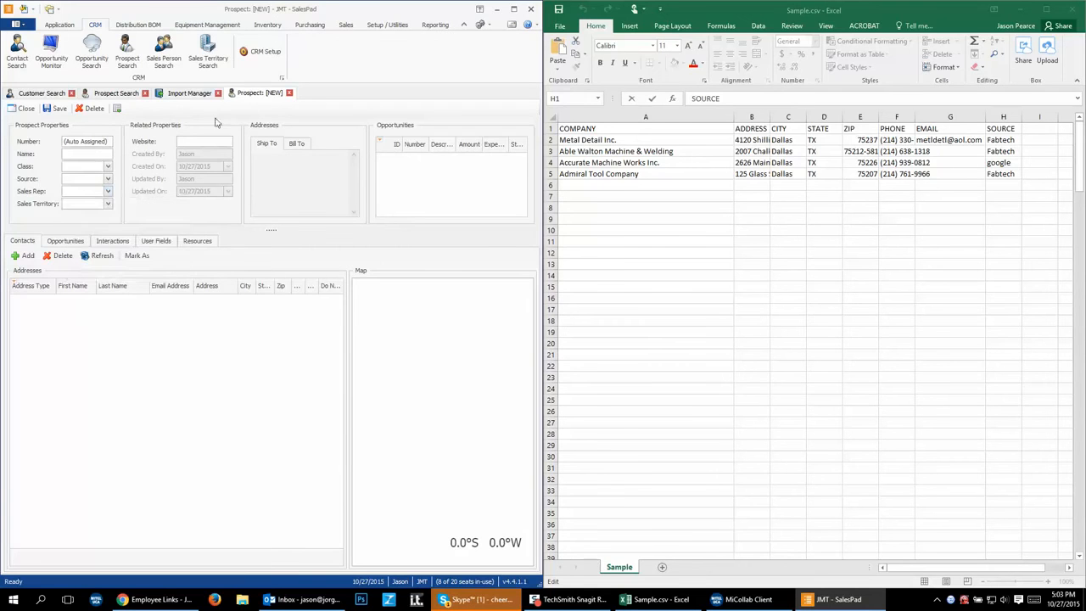
{"action": "left_click", "coordinate": [183, 93]}
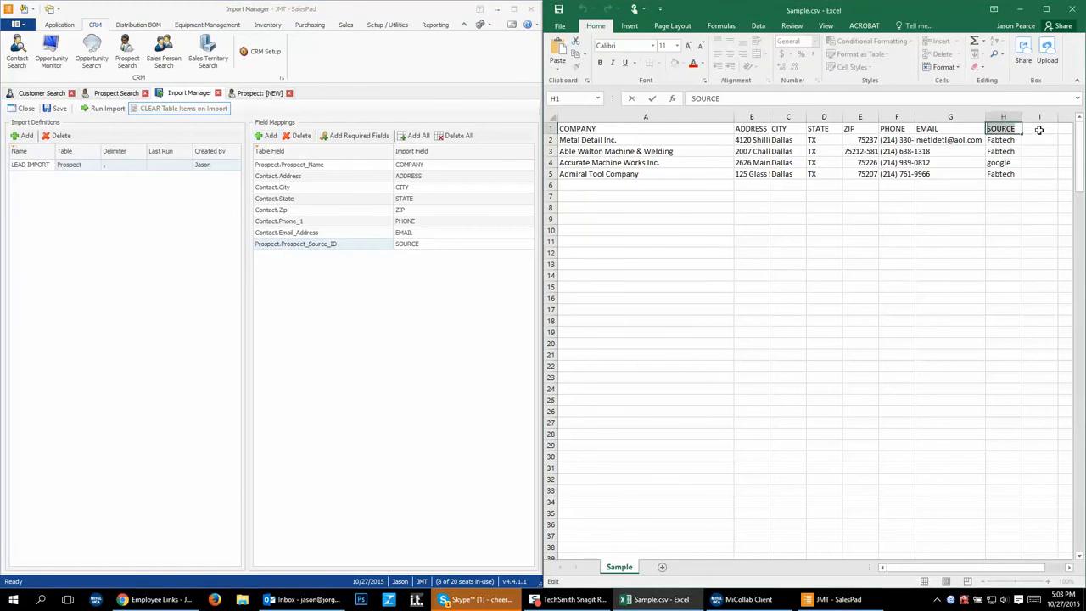
Step: Switch to Excel, add the header SALESPERSON in cell I1, and fit the column's width to it
{"action": "left_click", "coordinate": [1039, 129]}
{"action": "type", "text": "SALWE"}
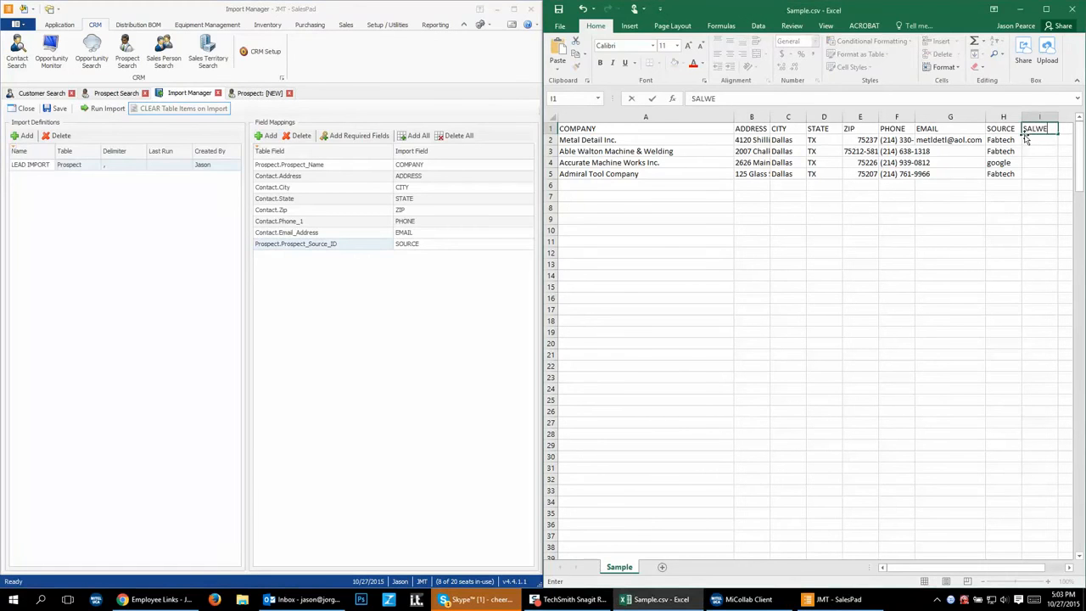
{"action": "key", "text": "BackSpace"}
{"action": "key", "text": "BackSpace"}
{"action": "type", "text": "ESPERSON"}
{"action": "key", "text": "Tab"}
{"action": "double_click", "coordinate": [1057, 117]}
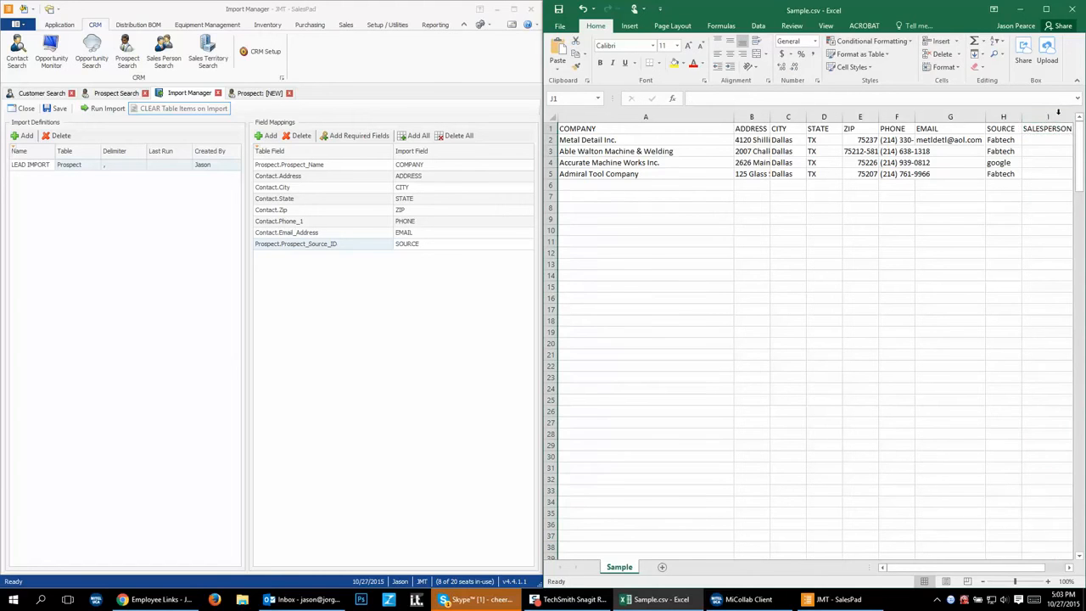
Step: Copy the SALESPERSON header text from cell I1
{"action": "left_click_drag", "start_coordinate": [963, 568], "coordinate": [986, 567]}
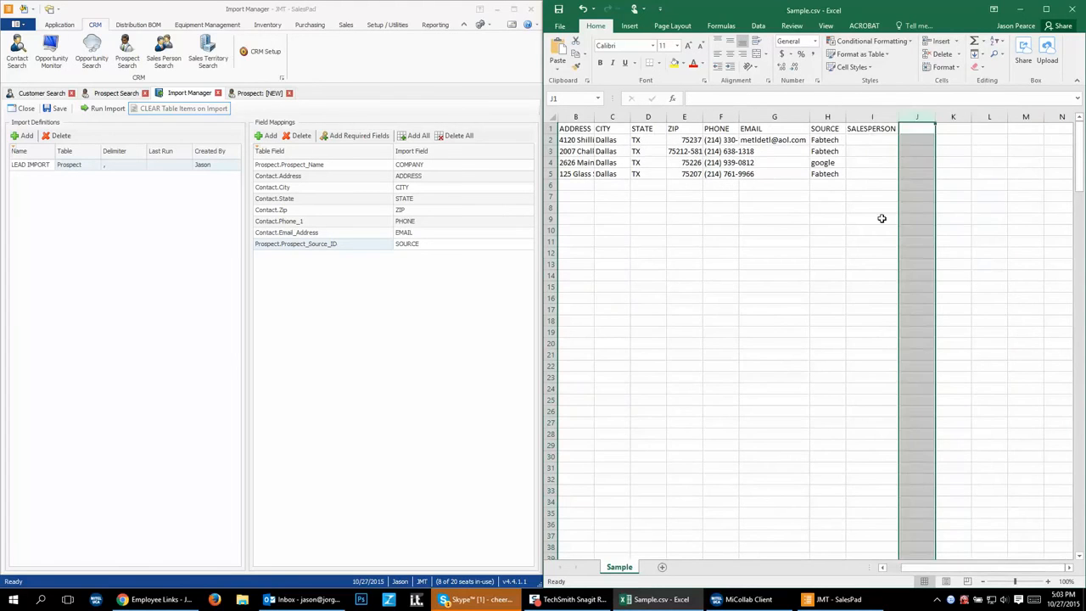
{"action": "left_click", "coordinate": [867, 129]}
{"action": "key", "text": "ctrl+c"}
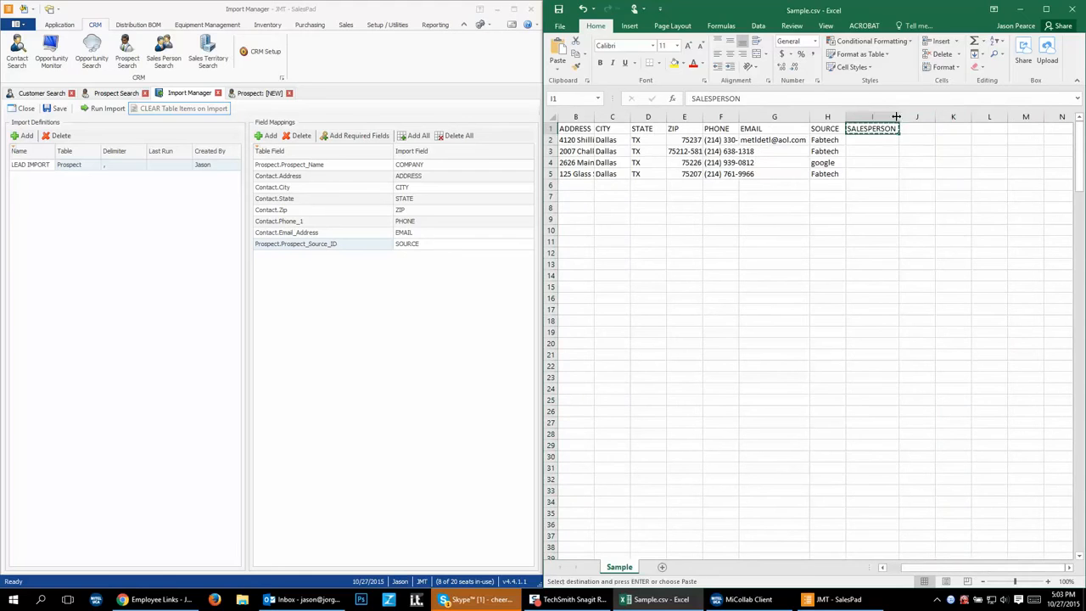
{"action": "left_click_drag", "start_coordinate": [757, 98], "coordinate": [632, 100]}
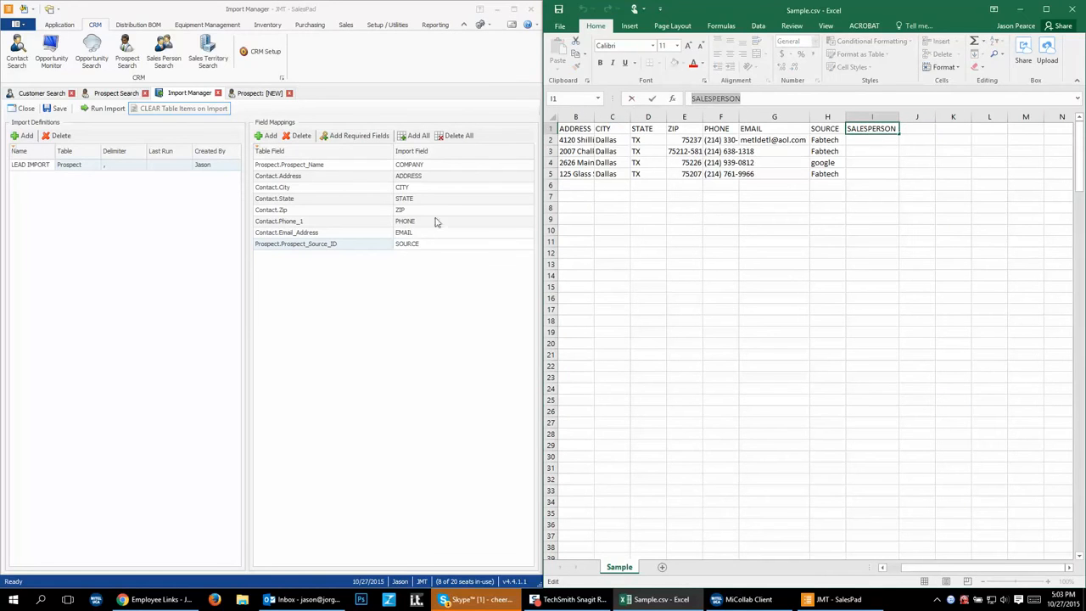
Step: Switch to SalesPad and add a field mapping of Prospect.Sales_Person_ID to the import field SALESPERSON
{"action": "left_click", "coordinate": [275, 152]}
{"action": "left_click", "coordinate": [268, 135]}
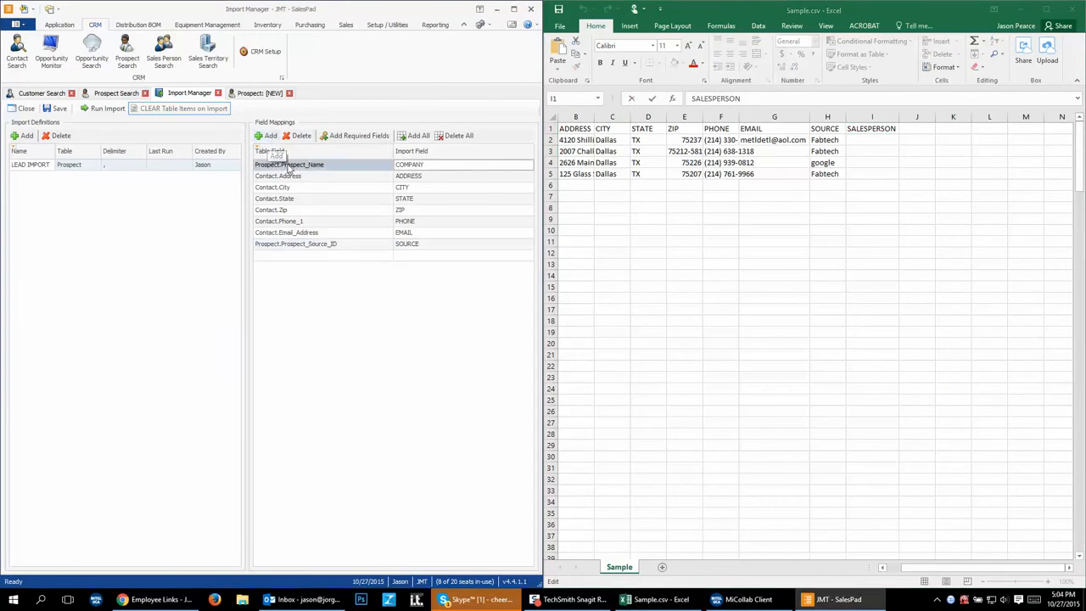
{"action": "left_click", "coordinate": [373, 256]}
{"action": "left_click", "coordinate": [387, 257]}
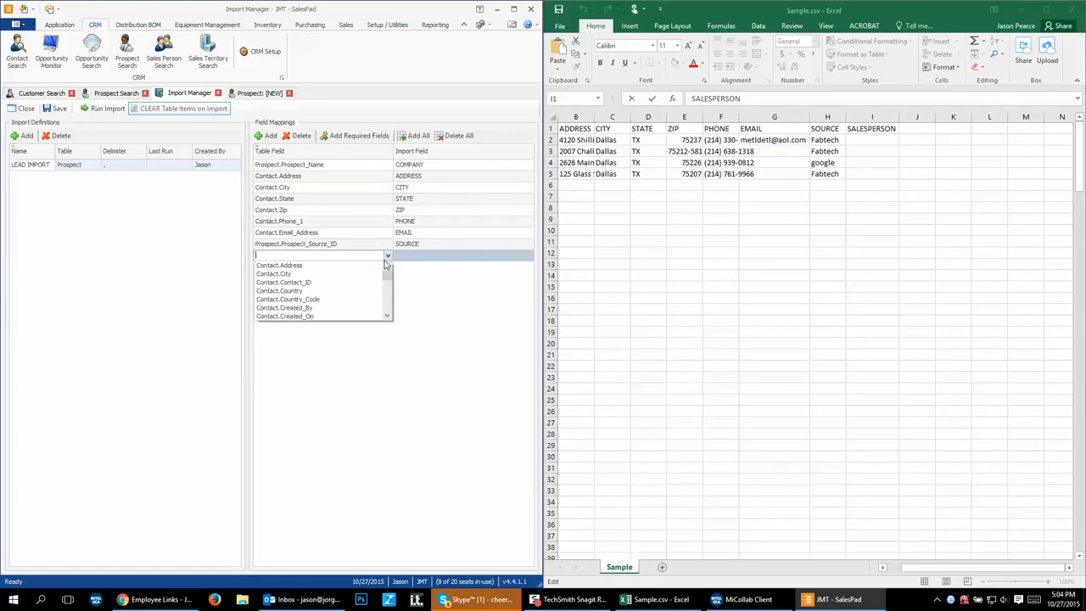
{"action": "left_click", "coordinate": [387, 316]}
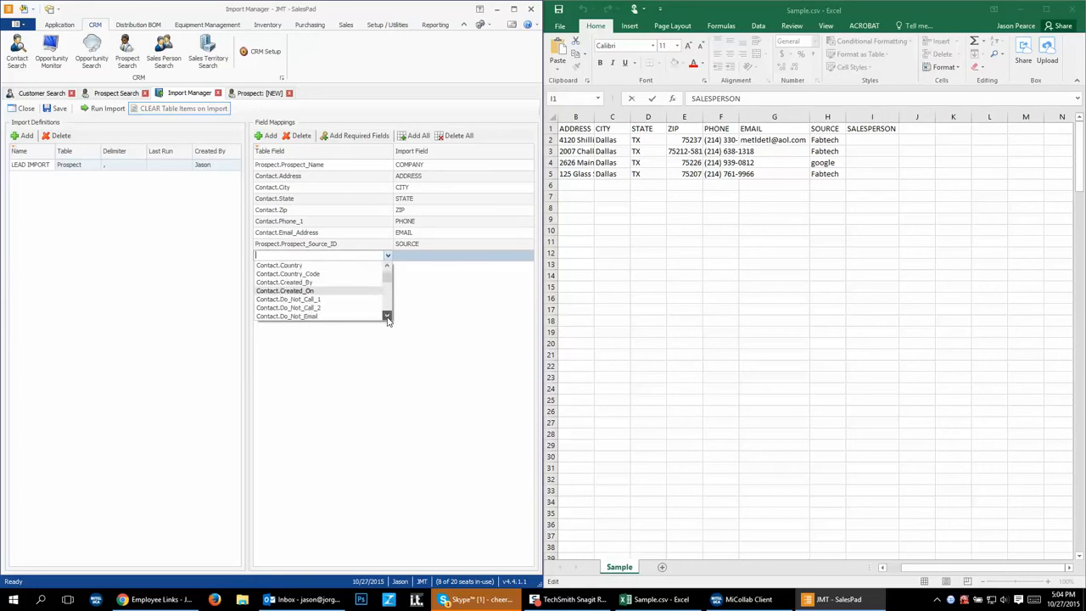
{"action": "left_click", "coordinate": [387, 316]}
{"action": "left_click", "coordinate": [387, 317]}
{"action": "left_click", "coordinate": [387, 316]}
{"action": "left_click", "coordinate": [387, 316]}
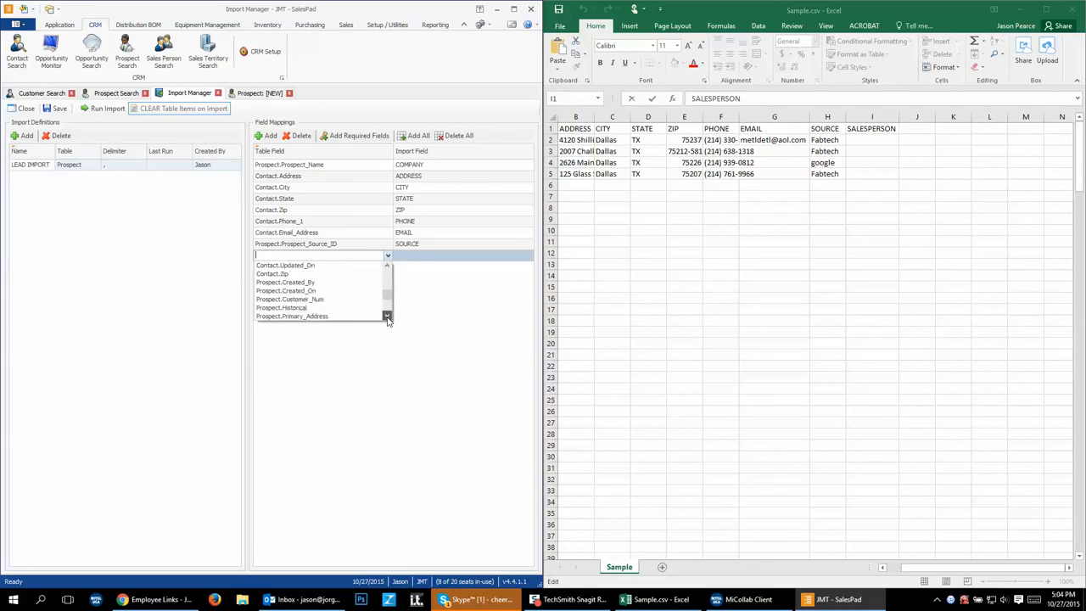
{"action": "left_click", "coordinate": [387, 317]}
{"action": "left_click", "coordinate": [387, 316]}
{"action": "left_click", "coordinate": [387, 316]}
{"action": "left_click", "coordinate": [387, 317]}
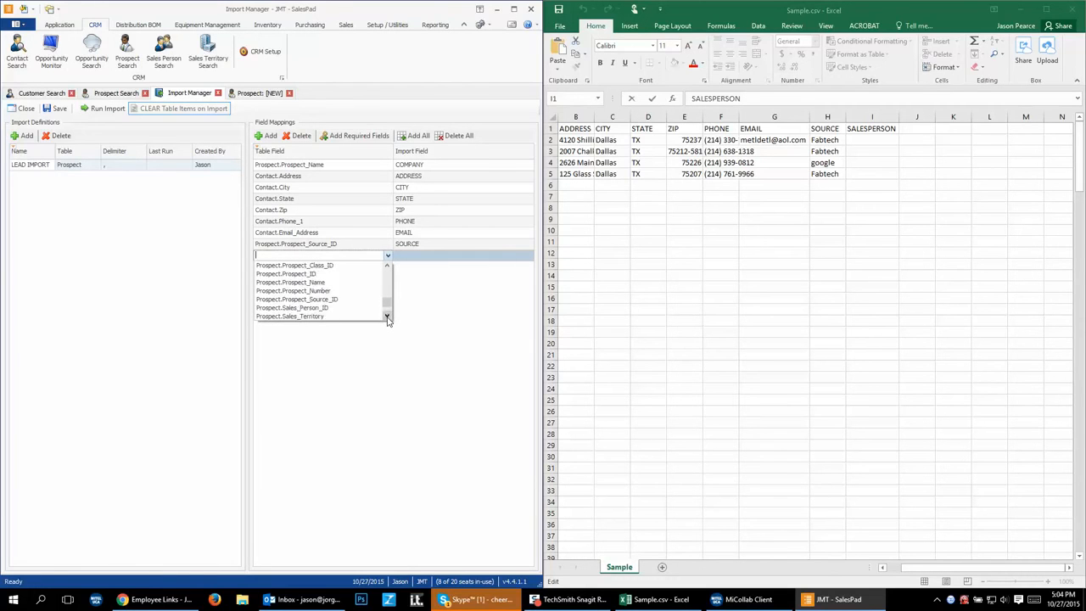
{"action": "left_click", "coordinate": [333, 309]}
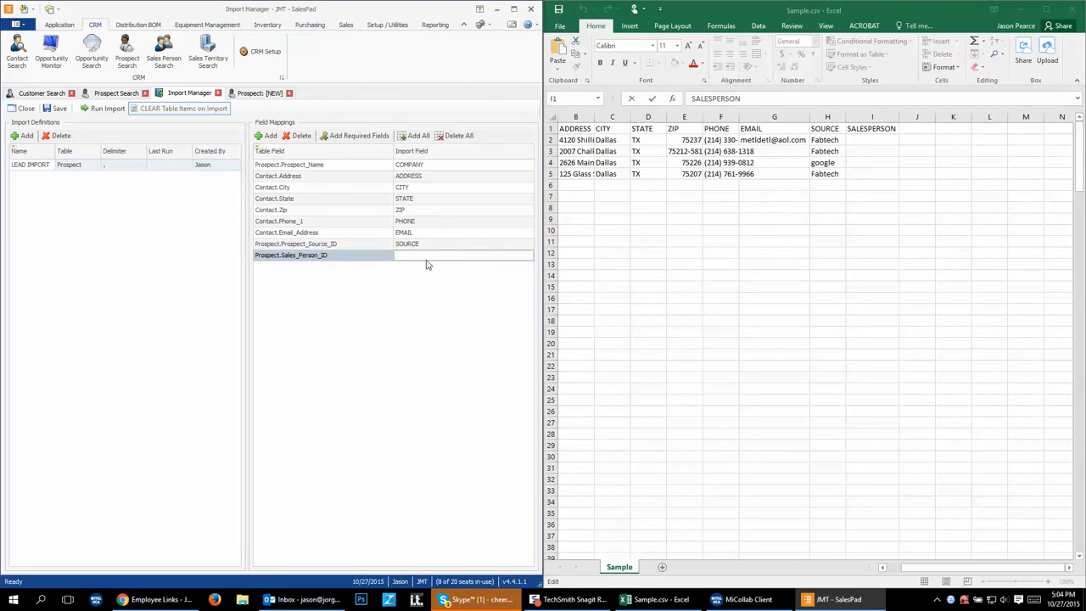
{"action": "key", "text": "ctrl+v"}
Step: Go back to the new prospect and look up the sales rep IDs available in its Sales Rep choices
{"action": "left_click", "coordinate": [875, 141]}
{"action": "left_click", "coordinate": [114, 95]}
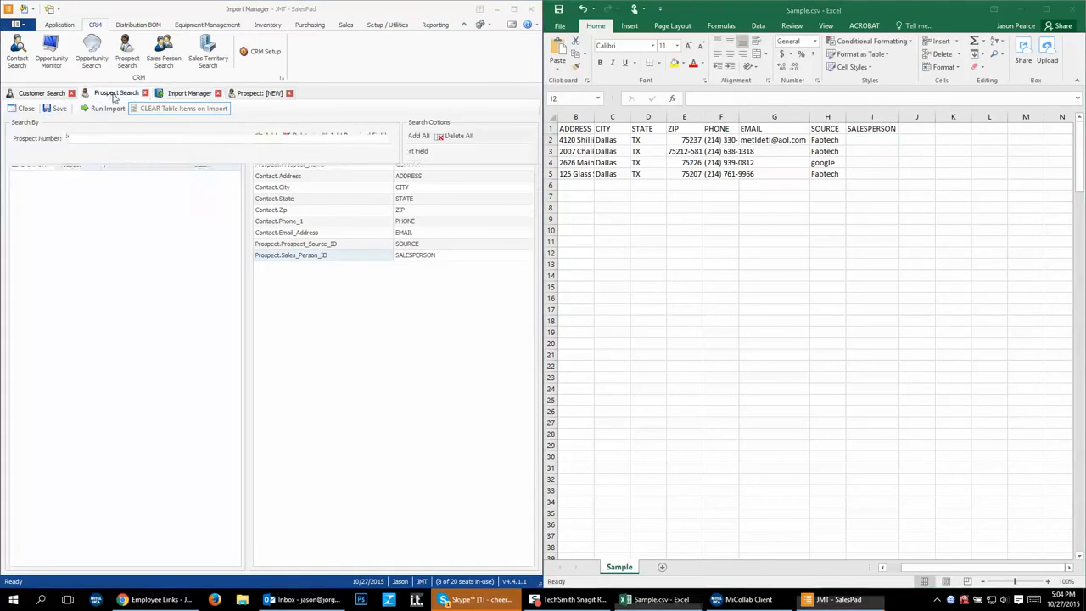
{"action": "left_click", "coordinate": [239, 95]}
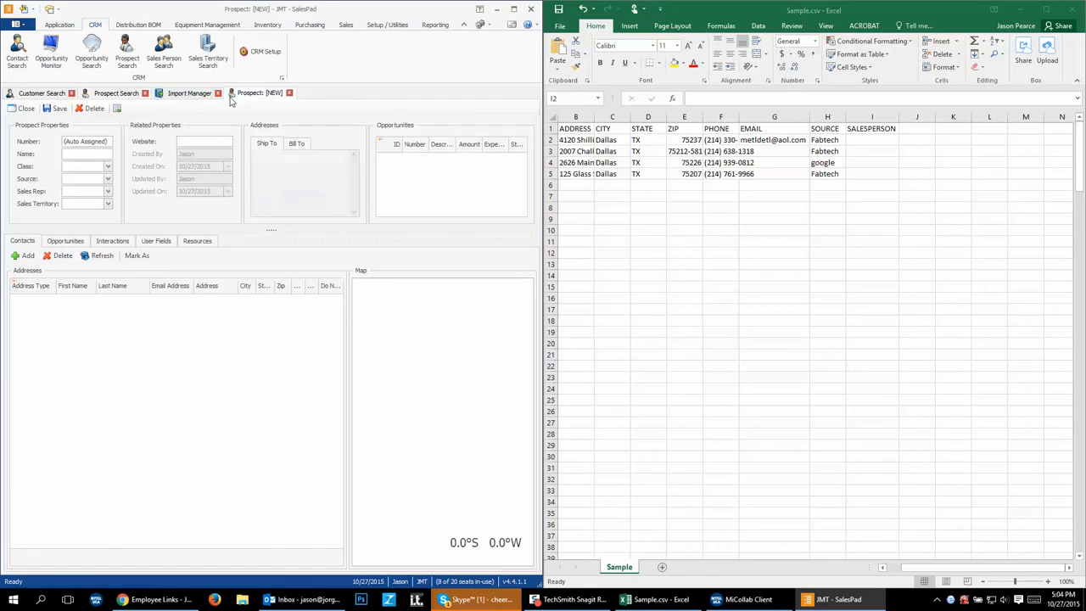
{"action": "left_click", "coordinate": [108, 190]}
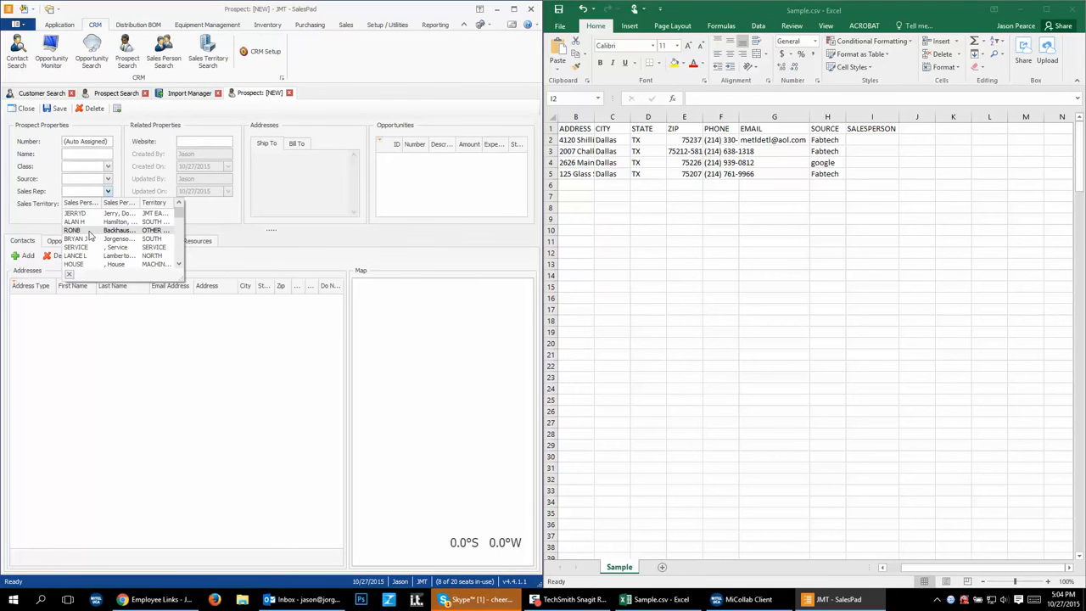
Step: Switch to Excel and enter RONB as the salesperson in cells I2 and I3
{"action": "left_click", "coordinate": [869, 139]}
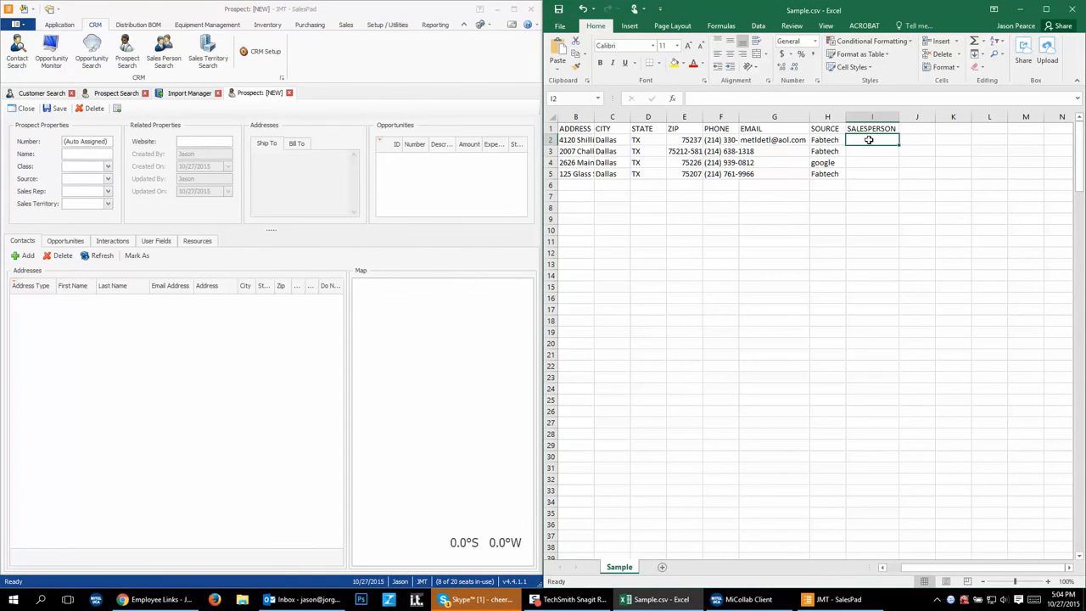
{"action": "type", "text": "RONB"}
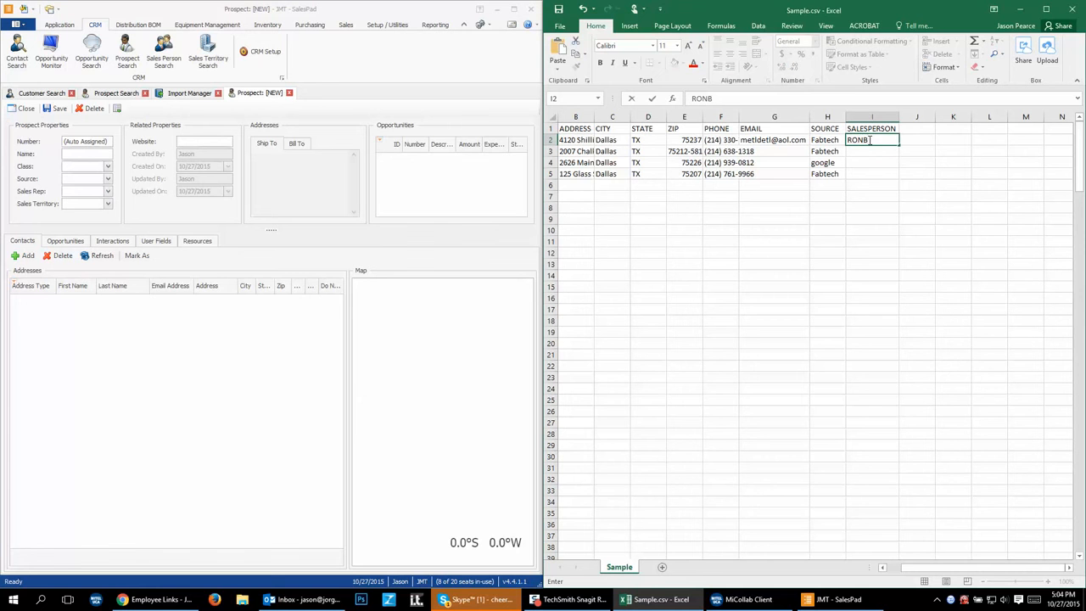
{"action": "key", "text": "Return"}
{"action": "type", "text": "RONB"}
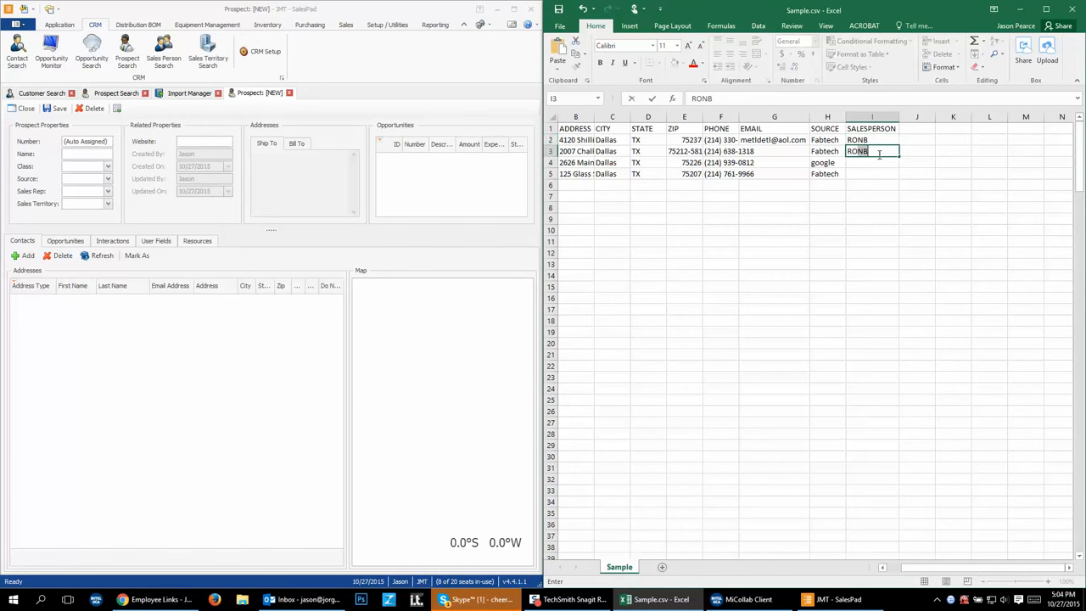
{"action": "left_click", "coordinate": [876, 165]}
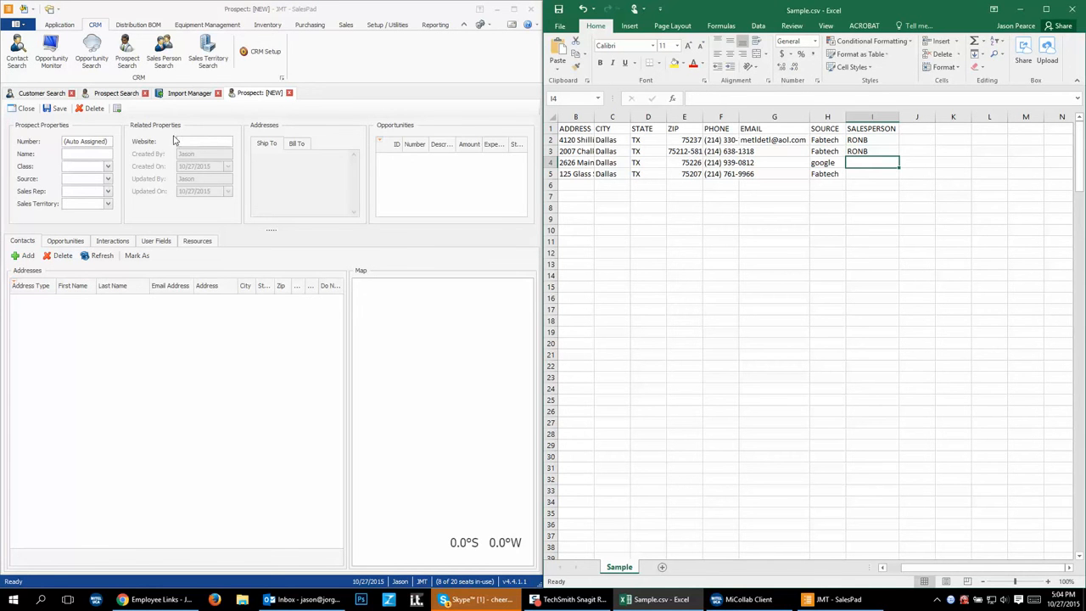
Step: Check the new prospect's Sales Rep choices in SalesPad again, and enter HOUSE in cells I4 and I5 of the Excel sheet
{"action": "left_click", "coordinate": [178, 96]}
{"action": "left_click", "coordinate": [136, 95]}
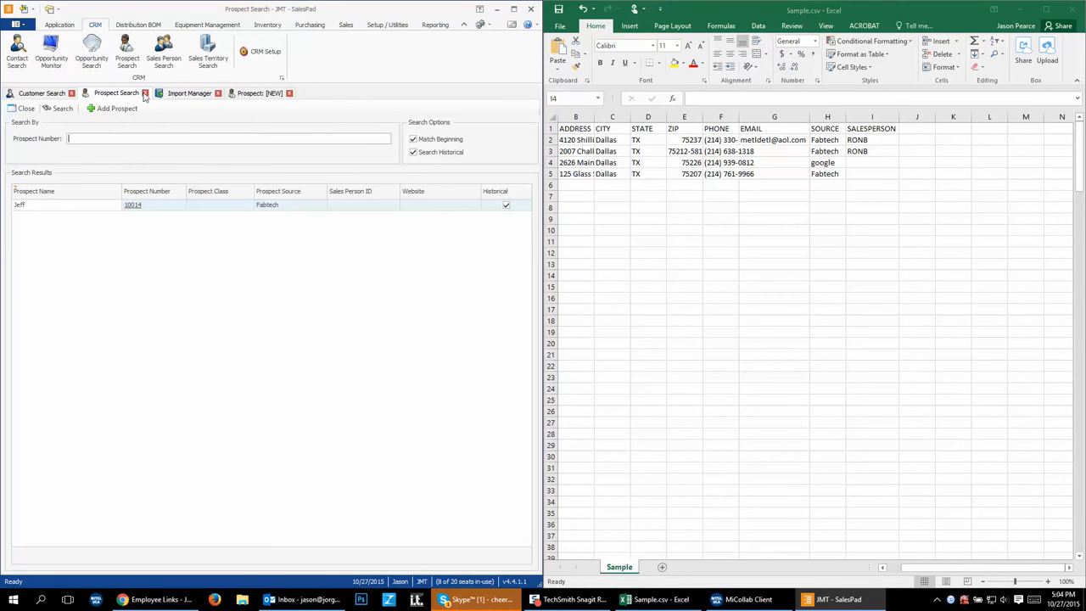
{"action": "left_click", "coordinate": [269, 93]}
{"action": "left_click", "coordinate": [108, 191]}
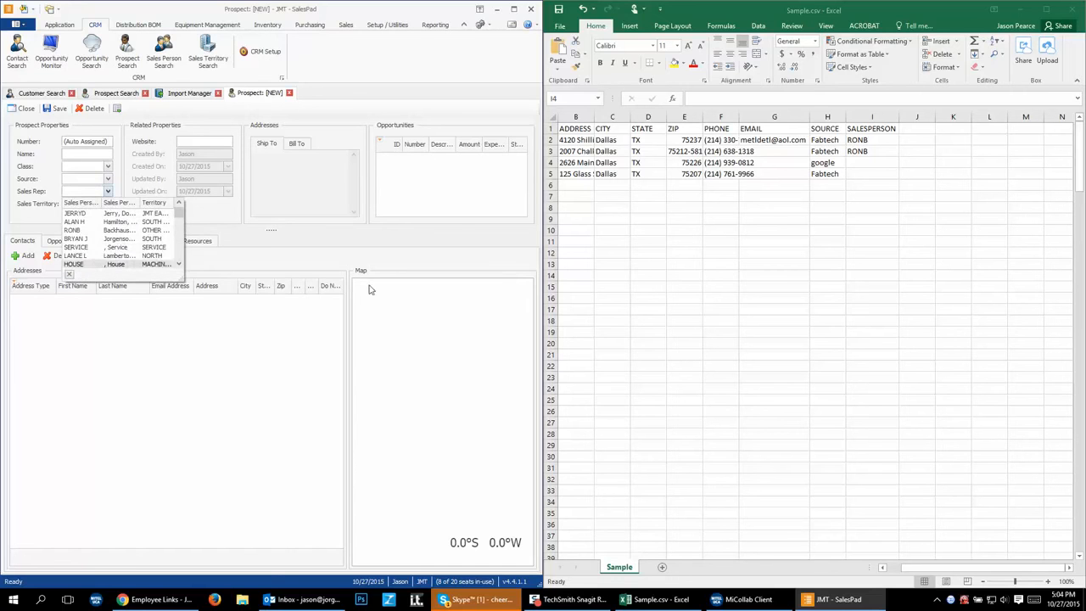
{"action": "left_click", "coordinate": [872, 162]}
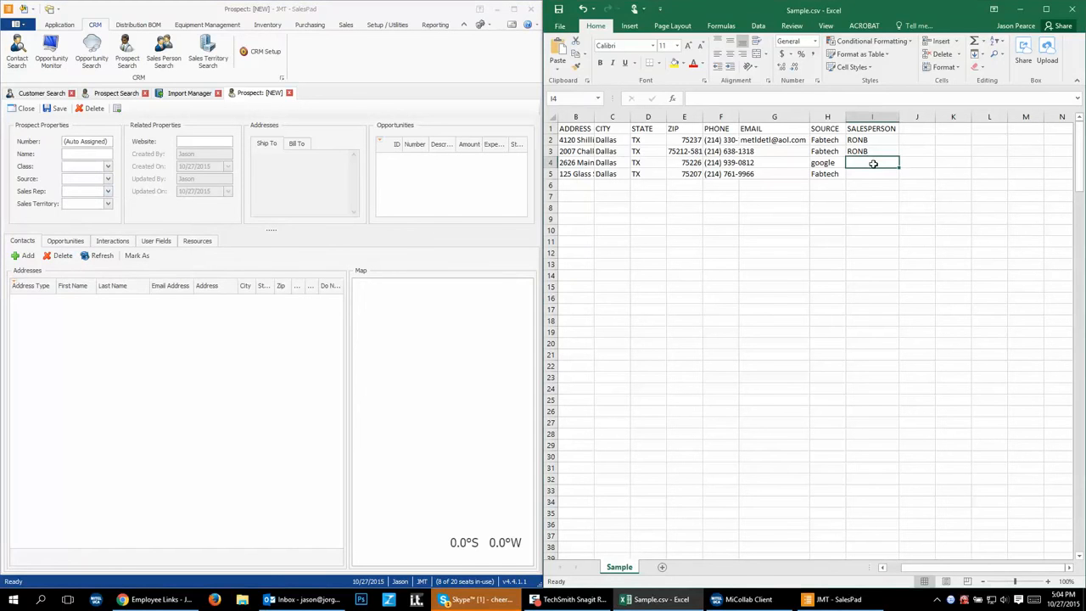
{"action": "type", "text": "HOUSE"}
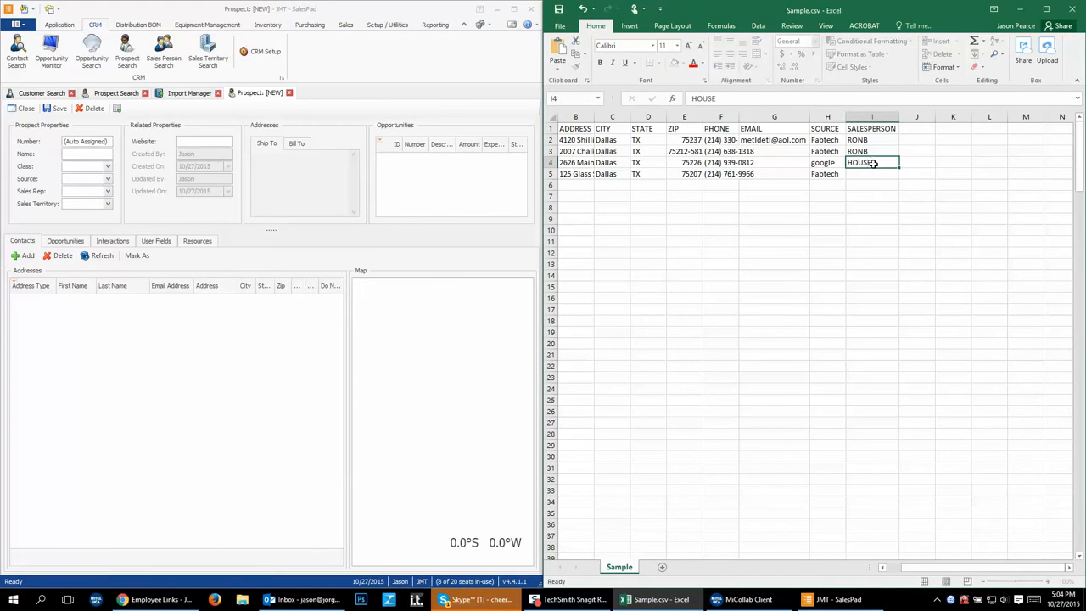
{"action": "key", "text": "Tab"}
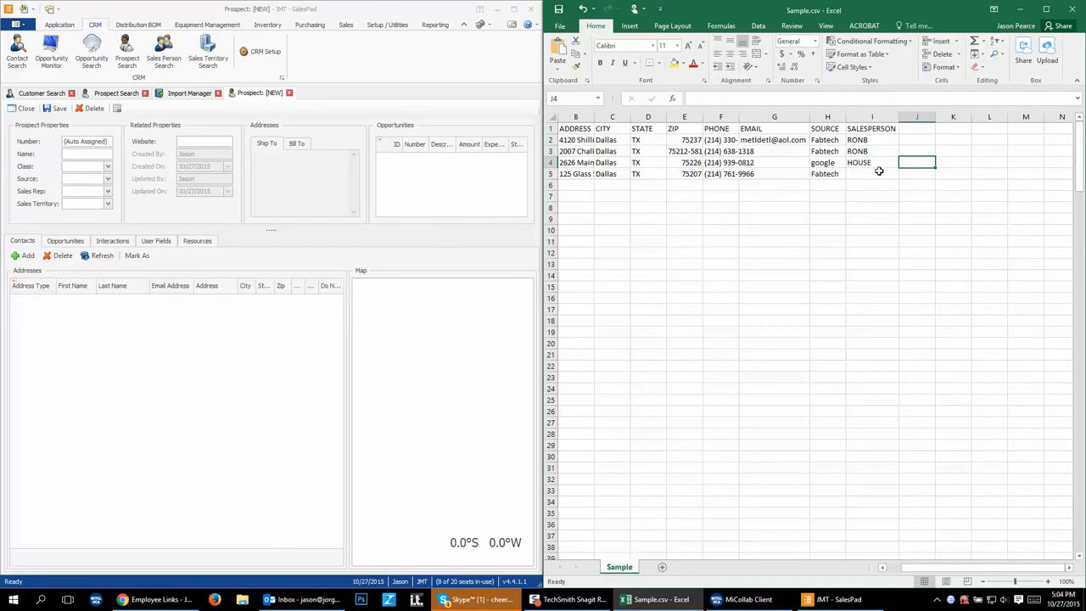
{"action": "left_click", "coordinate": [874, 172]}
{"action": "type", "text": "HOUSE"}
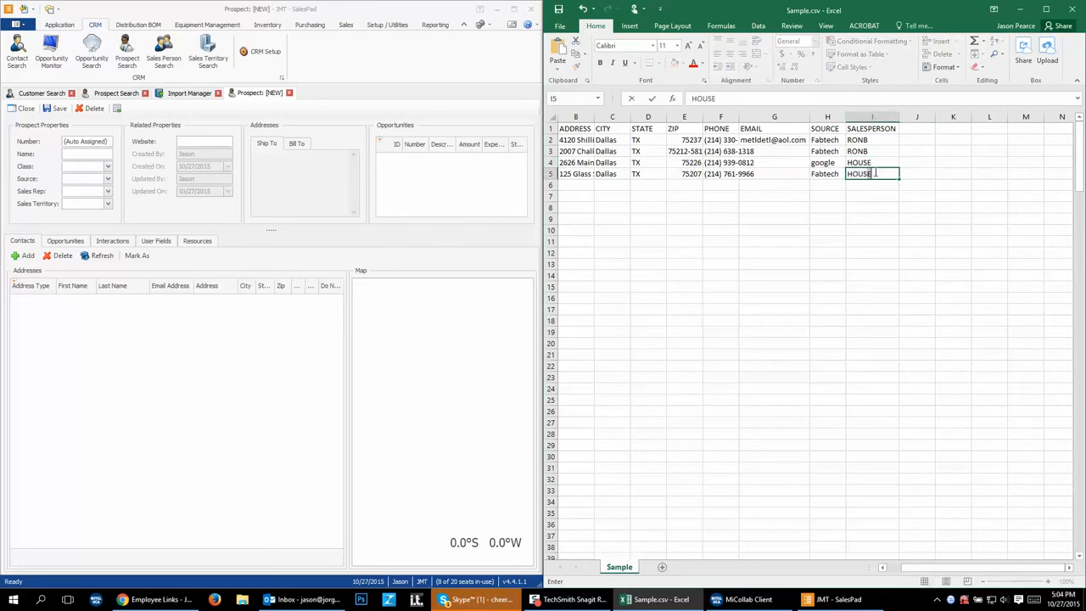
{"action": "left_click", "coordinate": [876, 163]}
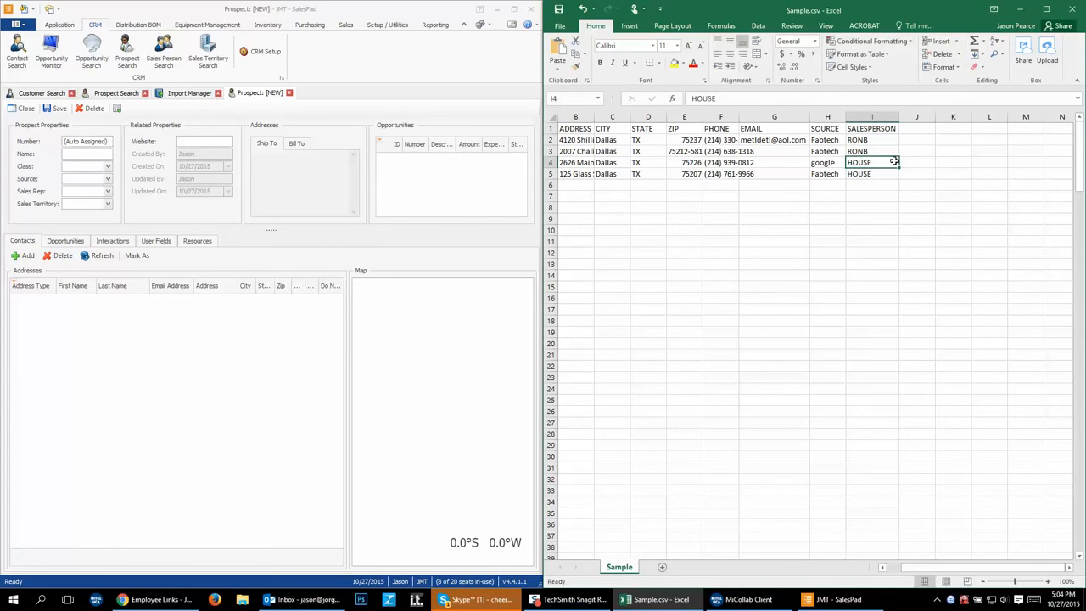
{"action": "double_click", "coordinate": [886, 163]}
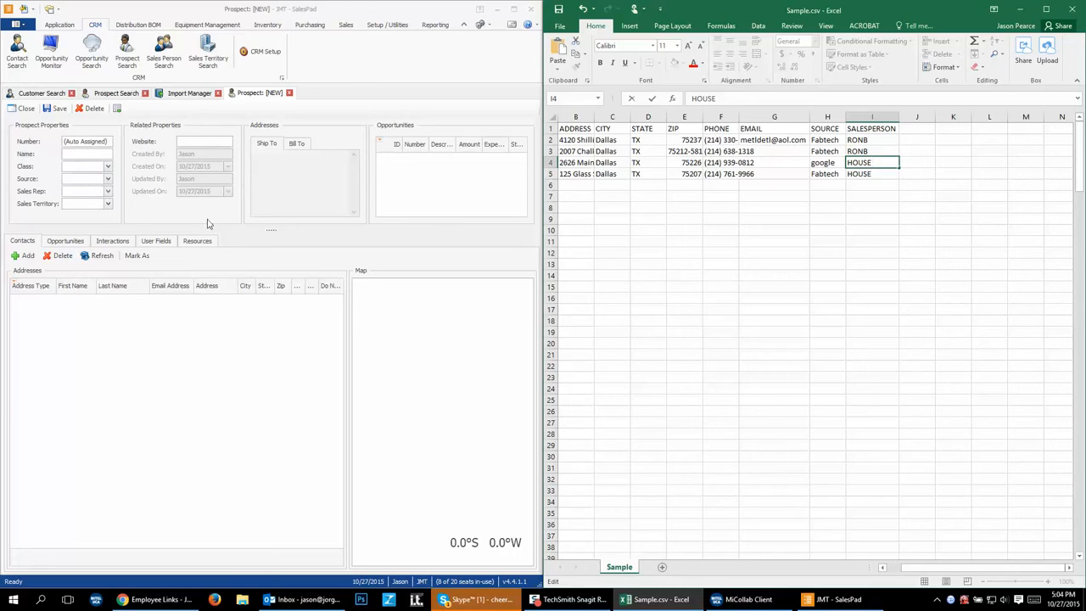
{"action": "left_click", "coordinate": [880, 149]}
{"action": "left_click", "coordinate": [881, 138]}
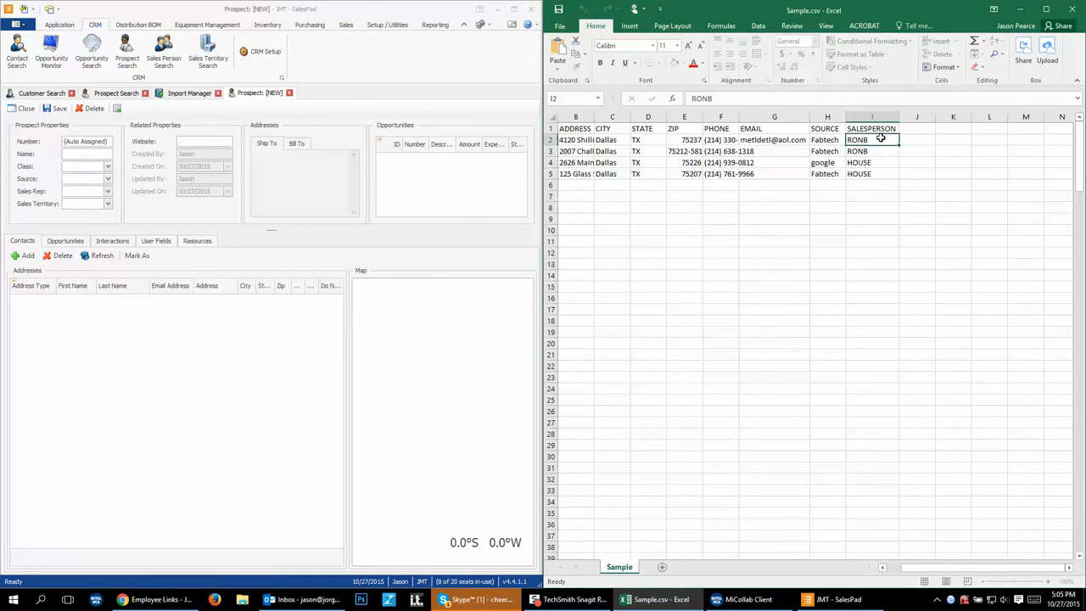
{"action": "double_click", "coordinate": [864, 173]}
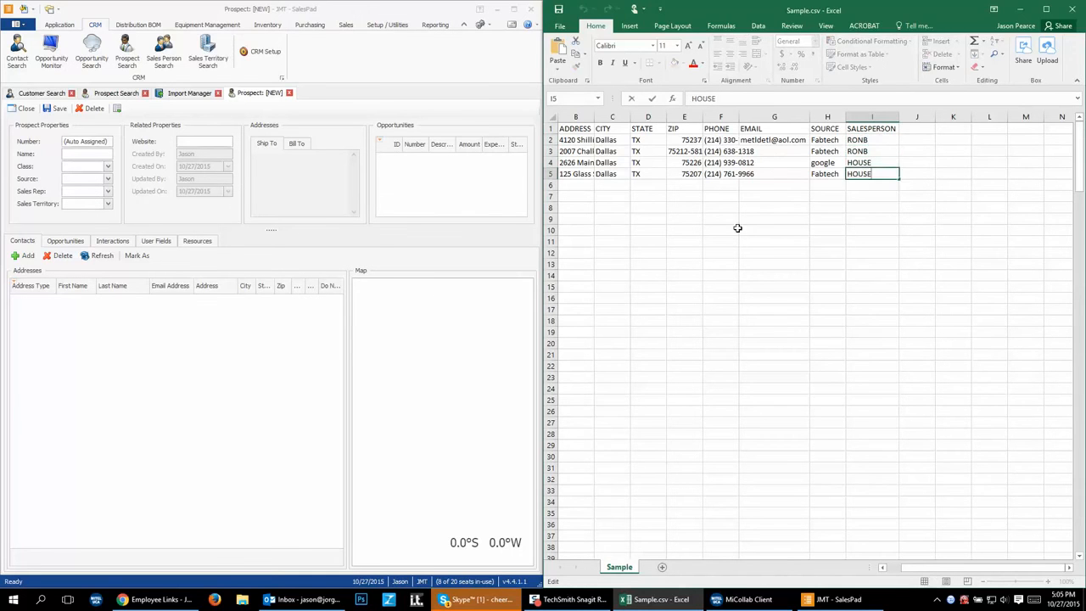
{"action": "left_click", "coordinate": [737, 227]}
{"action": "left_click", "coordinate": [765, 150]}
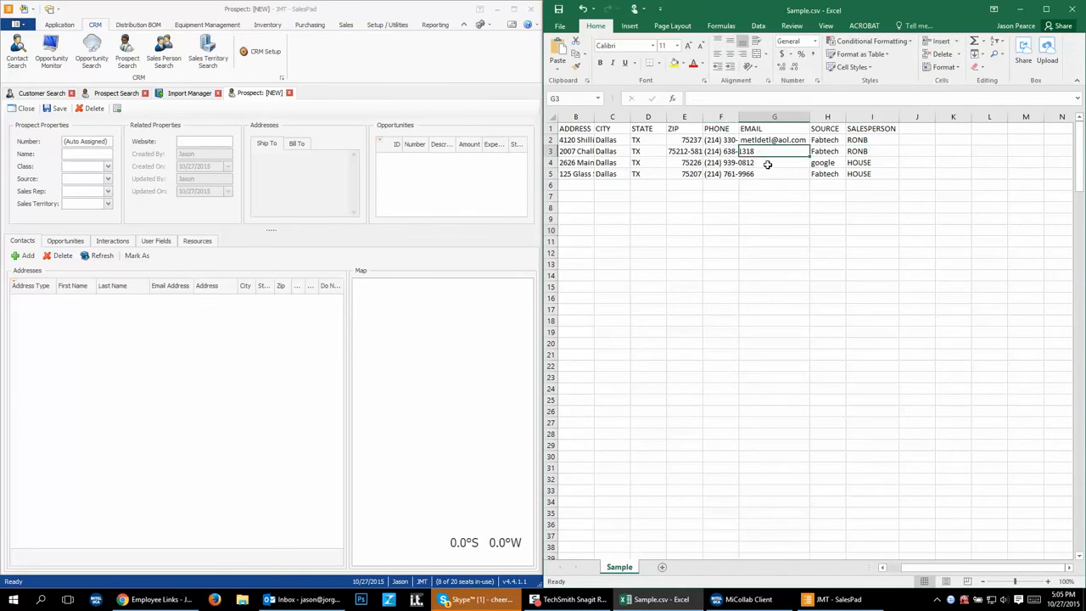
{"action": "left_click_drag", "start_coordinate": [767, 164], "coordinate": [771, 172]}
{"action": "left_click", "coordinate": [637, 173]}
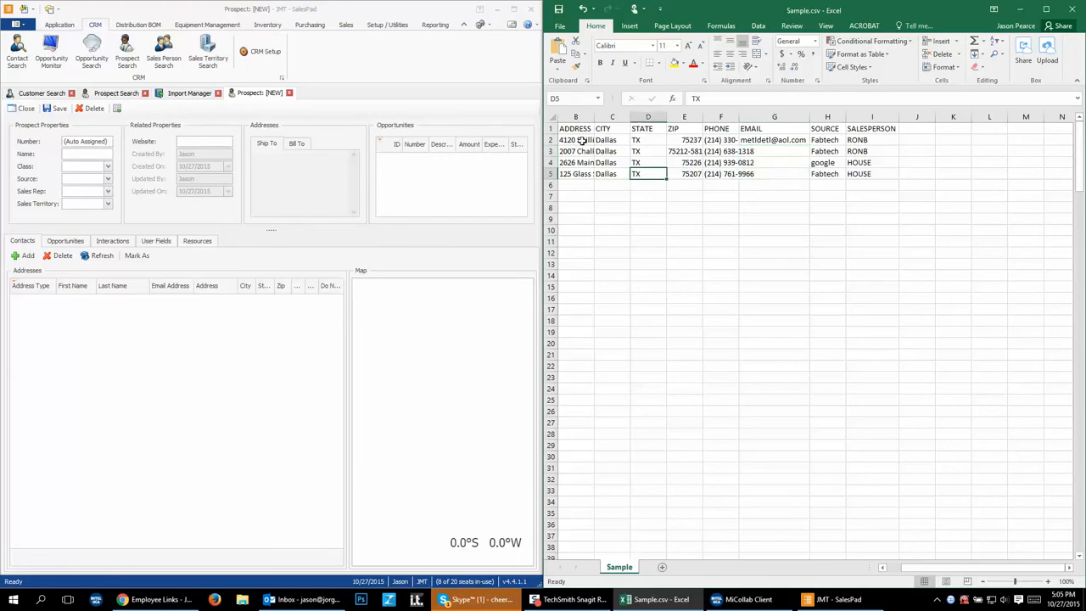
Step: Switch to SalesPad and return to the LEAD IMPORT field mappings in Import Manager
{"action": "left_click", "coordinate": [186, 97]}
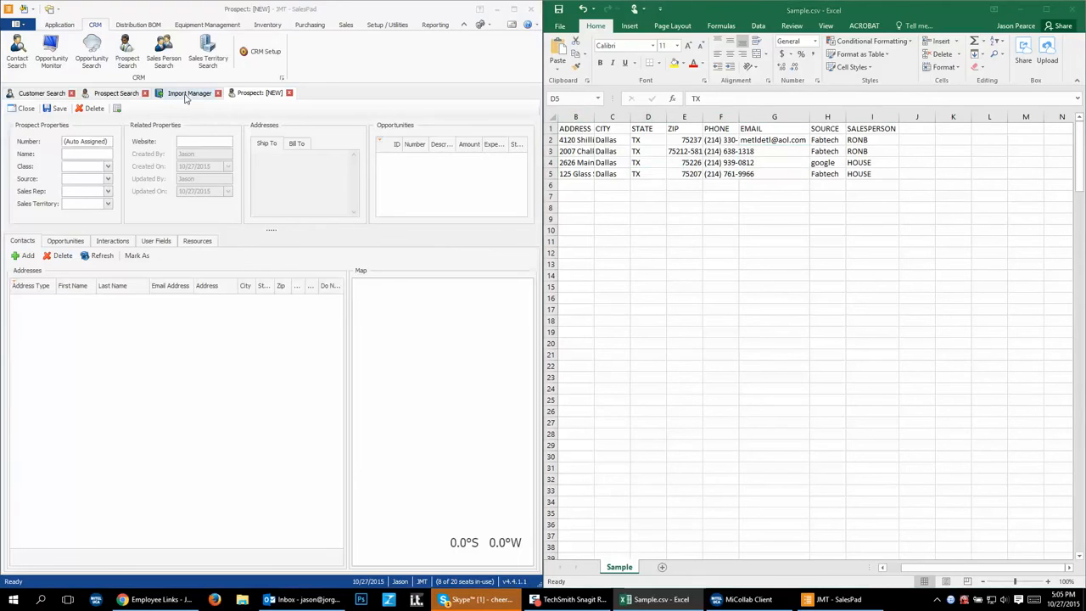
{"action": "left_click", "coordinate": [185, 95]}
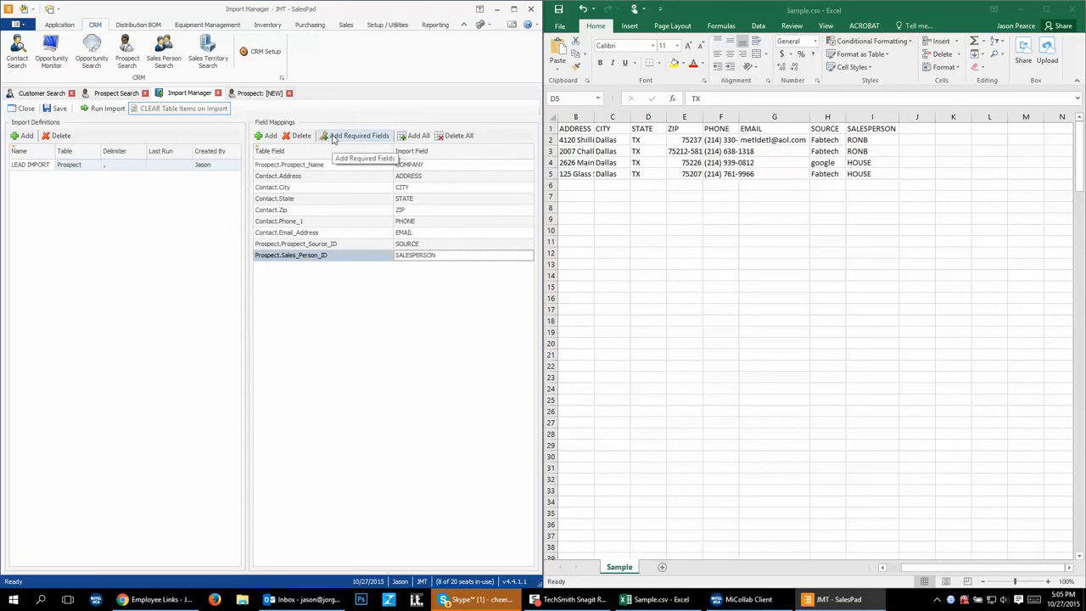
{"action": "left_click", "coordinate": [266, 136]}
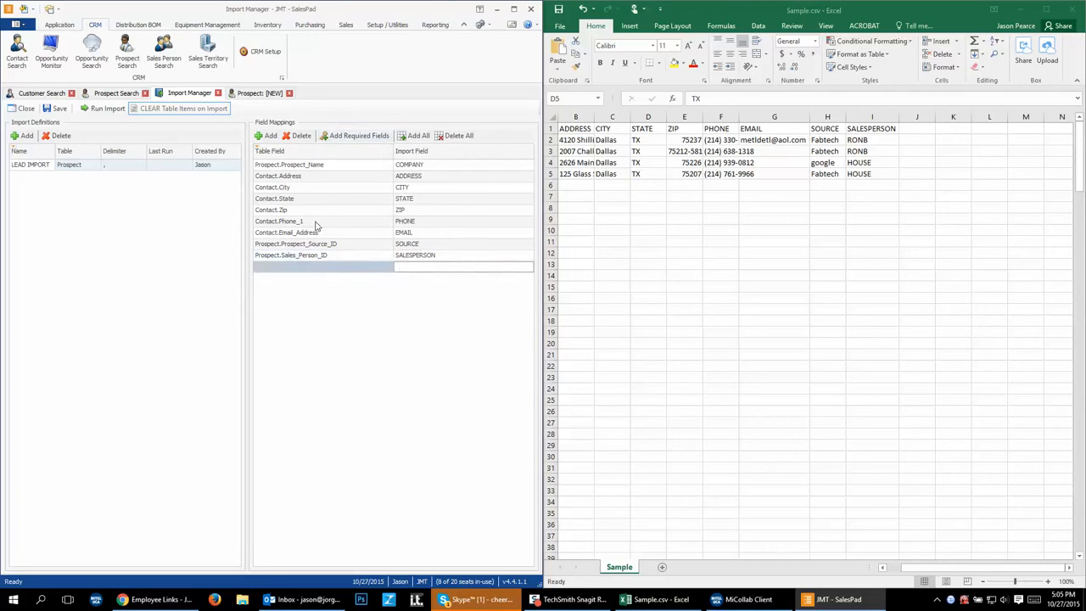
{"action": "left_click", "coordinate": [384, 269]}
{"action": "left_click", "coordinate": [387, 268]}
{"action": "mouse_move", "coordinate": [386, 286]}
{"action": "left_mouse_down"}
{"action": "mouse_move", "coordinate": [388, 320]}
{"action": "mouse_move", "coordinate": [398, 276]}
{"action": "left_mouse_up"}
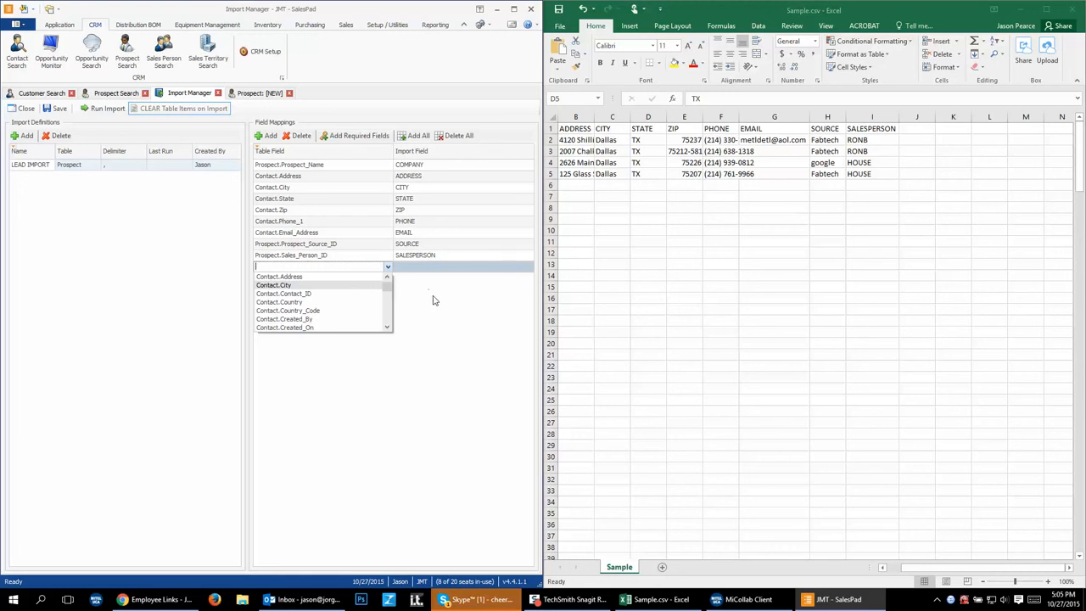
{"action": "left_click", "coordinate": [434, 300]}
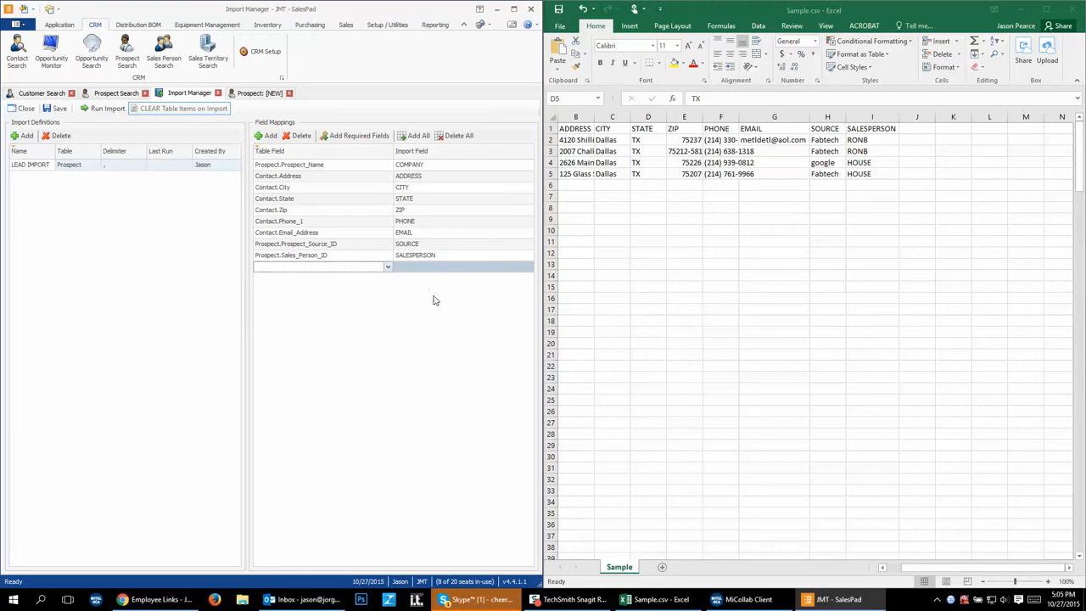
{"action": "left_click", "coordinate": [303, 138]}
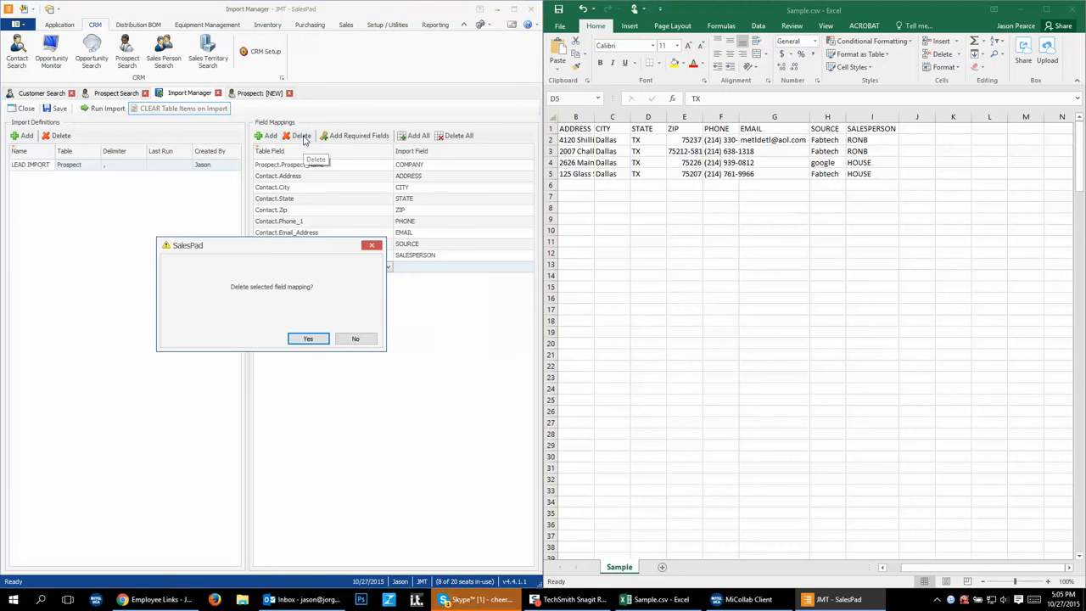
{"action": "left_click", "coordinate": [356, 339]}
{"action": "left_click", "coordinate": [416, 267]}
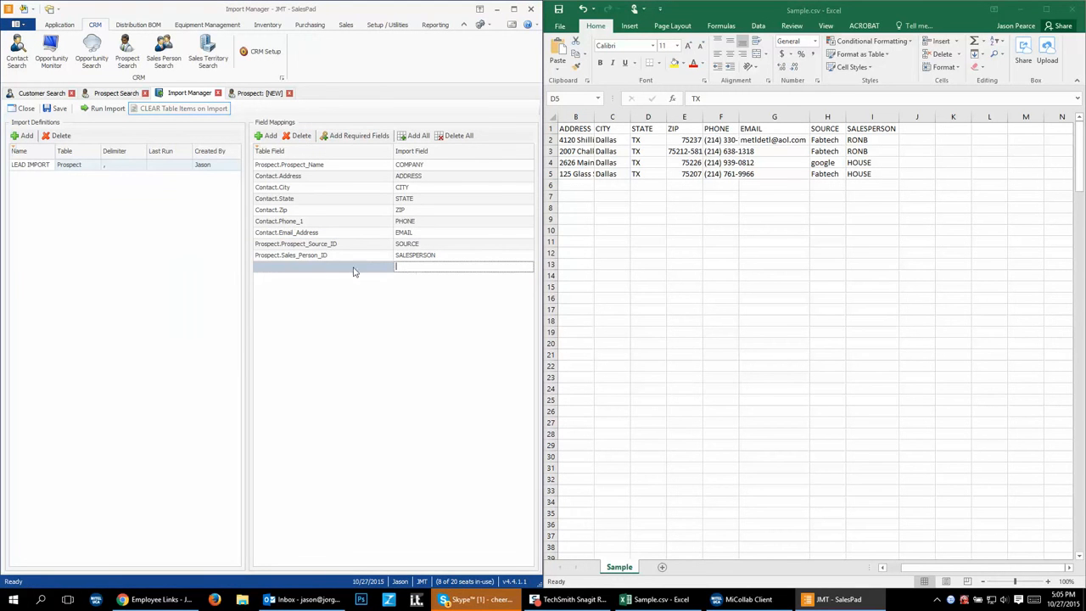
{"action": "left_click", "coordinate": [302, 137]}
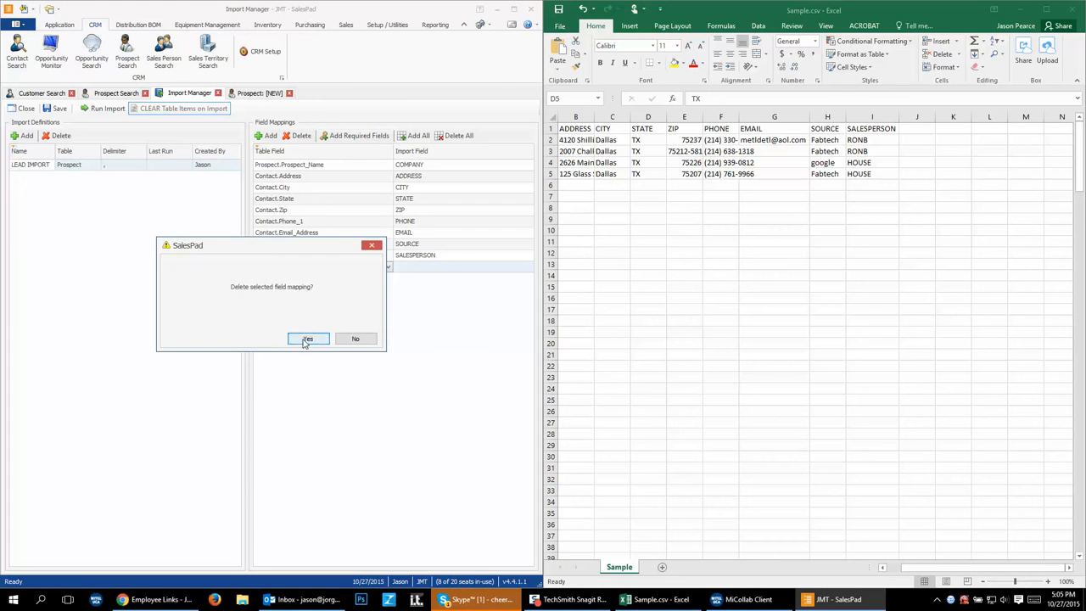
{"action": "left_click", "coordinate": [306, 339]}
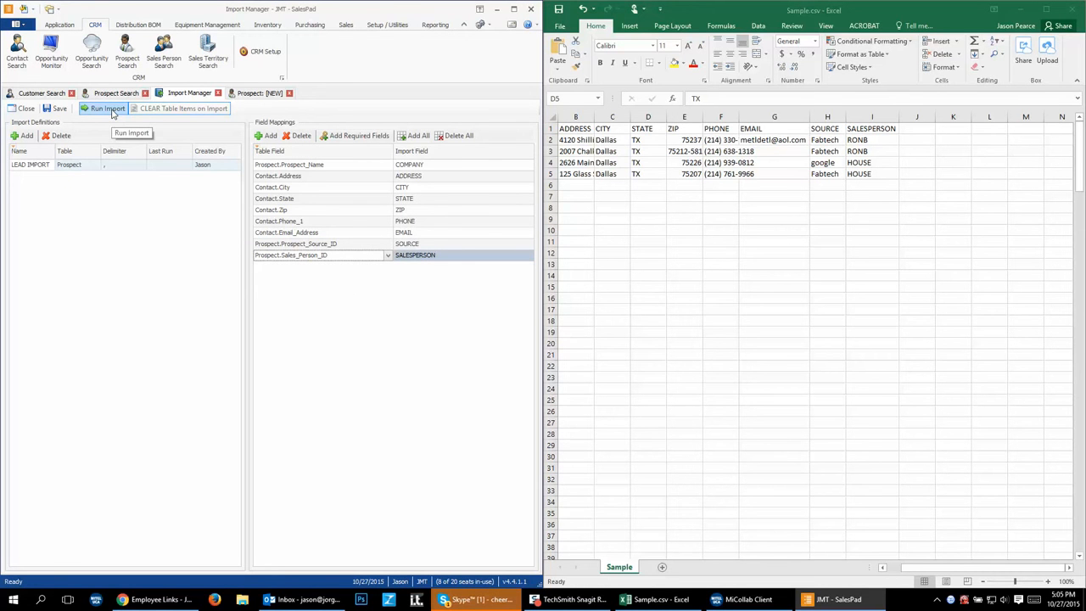
Step: Minimize the open windows and locate the Sample.xlsx and Sample.csv files on the desktop
{"action": "left_click", "coordinate": [497, 8]}
{"action": "left_click", "coordinate": [1022, 10]}
{"action": "left_click", "coordinate": [1022, 10]}
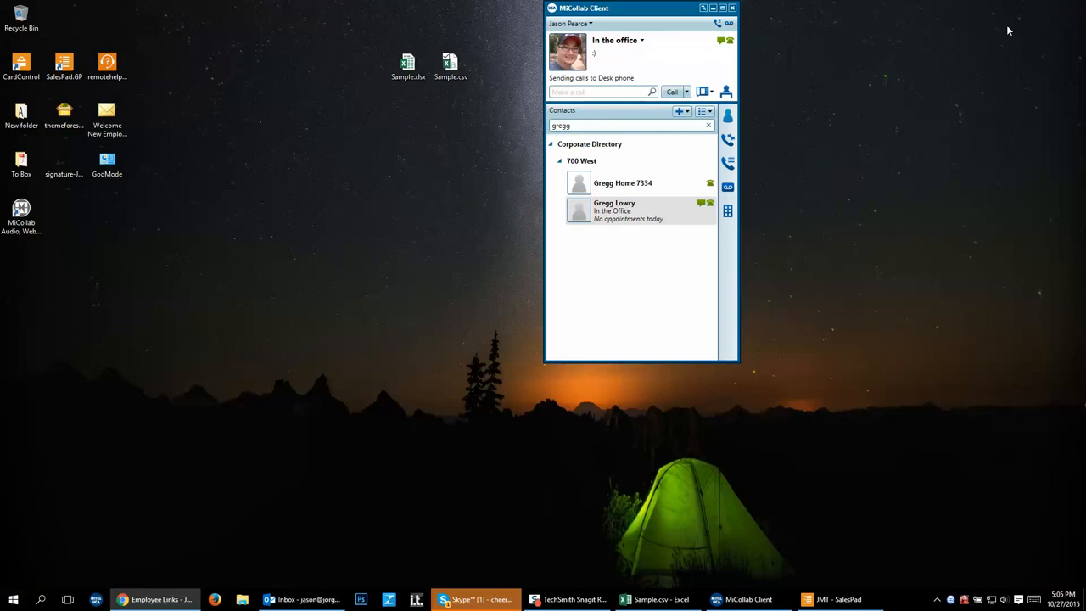
{"action": "left_click", "coordinate": [713, 7]}
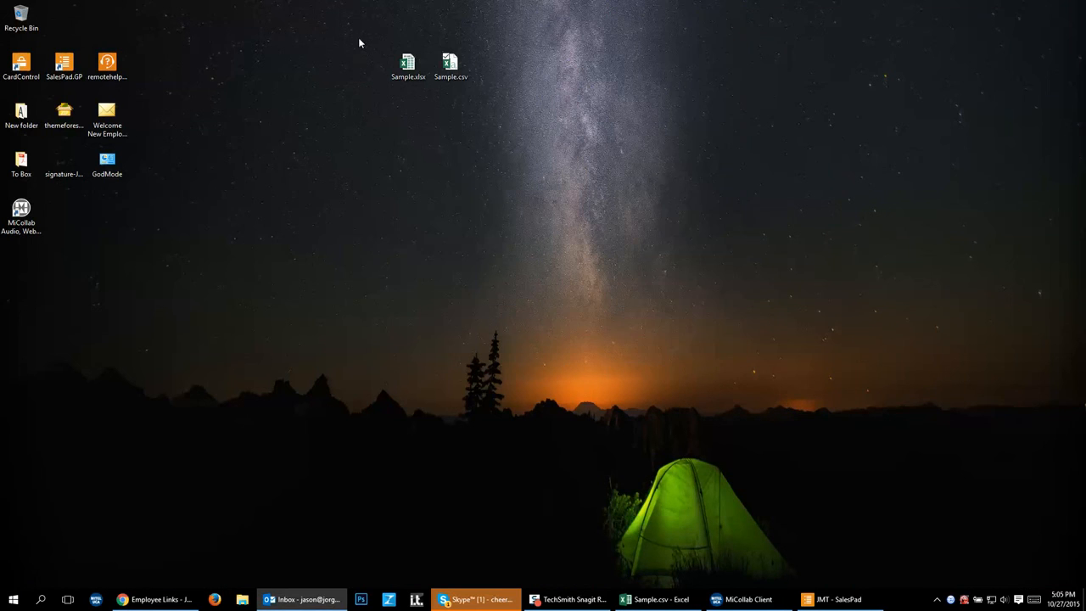
{"action": "left_click_drag", "start_coordinate": [358, 37], "coordinate": [503, 96]}
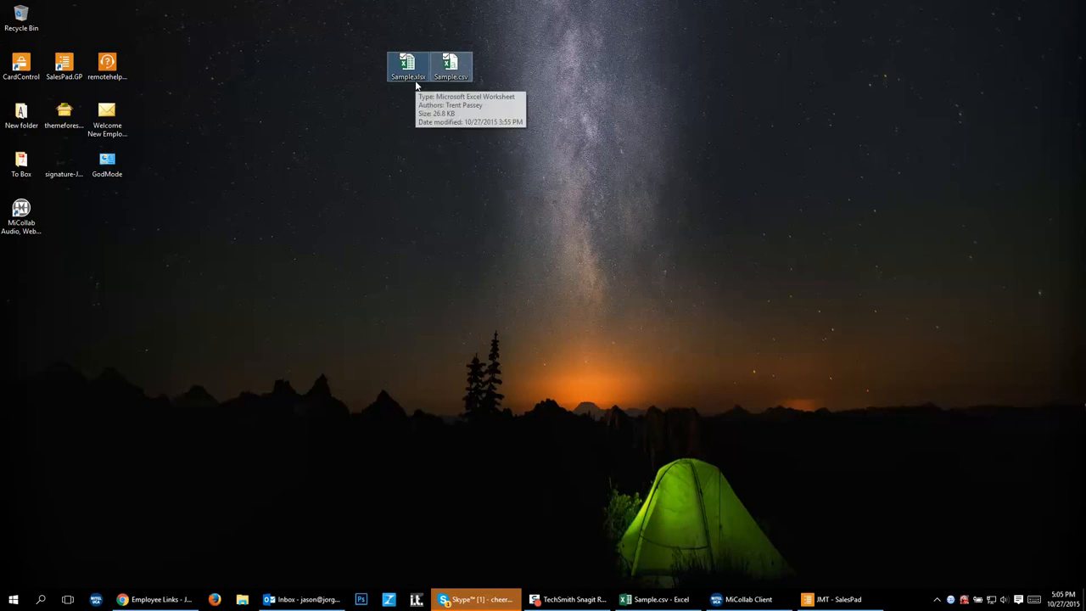
{"action": "left_click", "coordinate": [462, 75]}
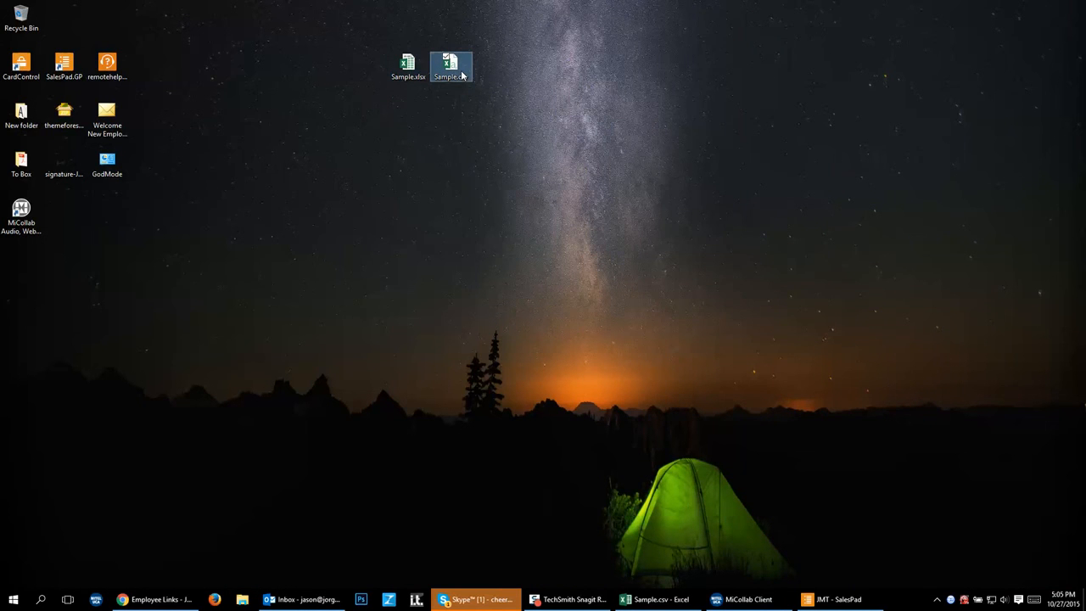
Step: Restore SalesPad and Excel, and save Sample.csv, keeping the CSV (Comma delimited) format
{"action": "left_click", "coordinate": [848, 599]}
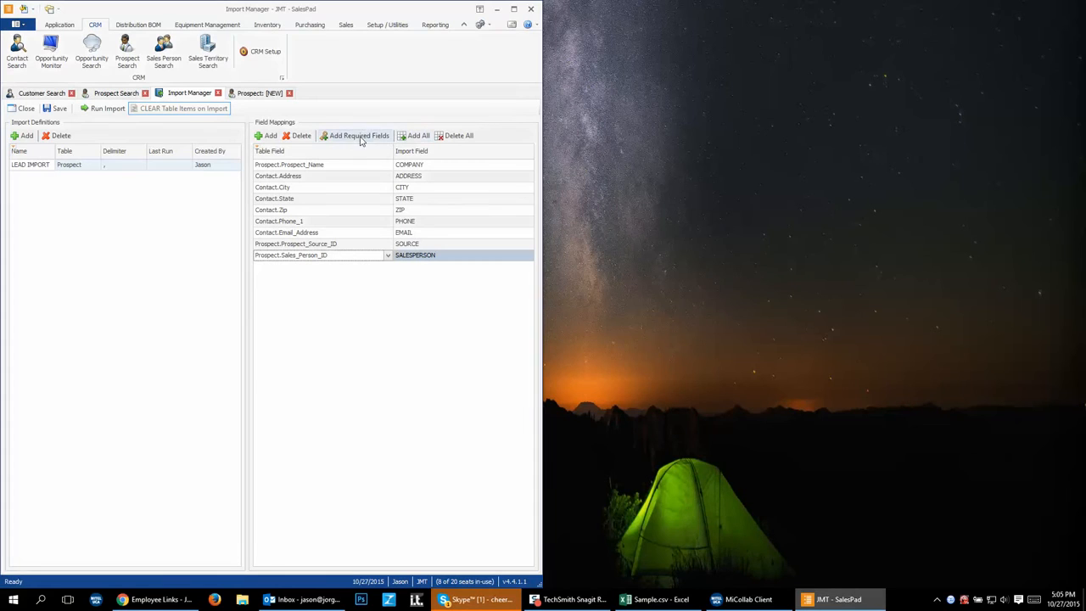
{"action": "left_click", "coordinate": [656, 599]}
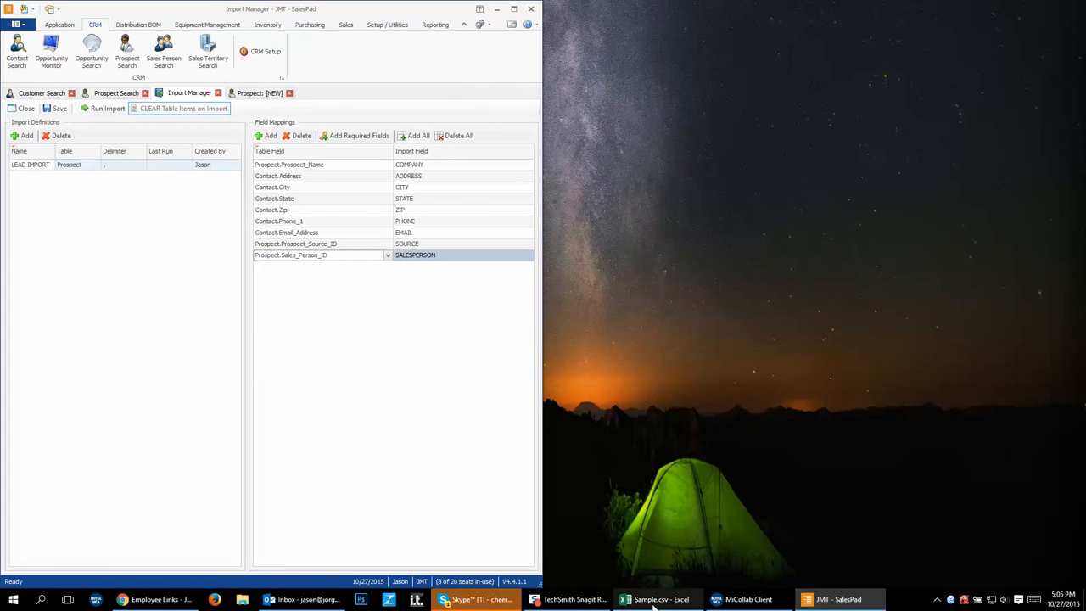
{"action": "left_click", "coordinate": [562, 30]}
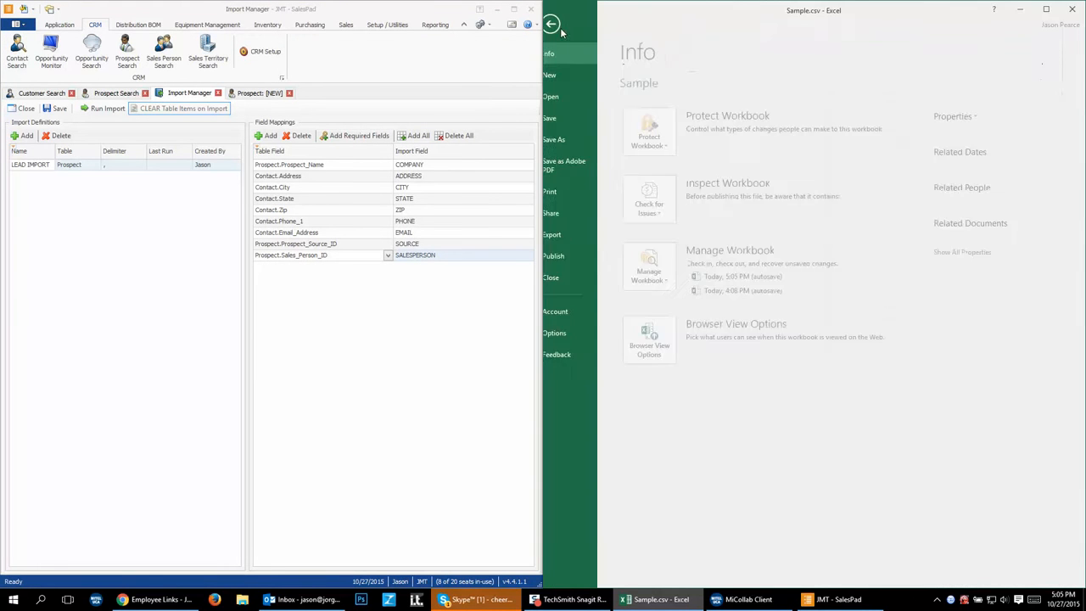
{"action": "left_click", "coordinate": [564, 114]}
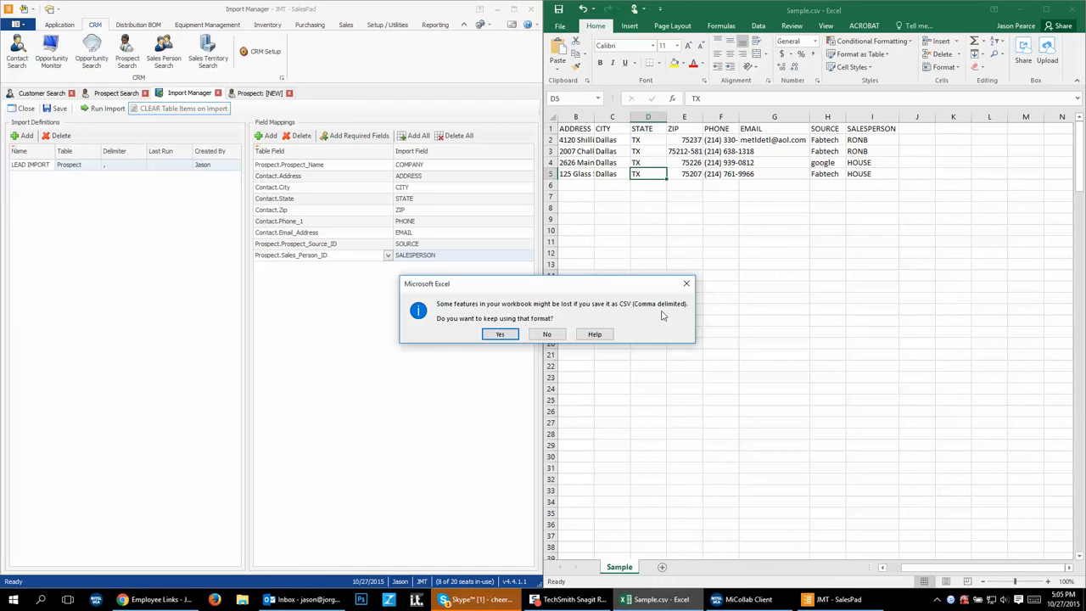
{"action": "left_click", "coordinate": [502, 335]}
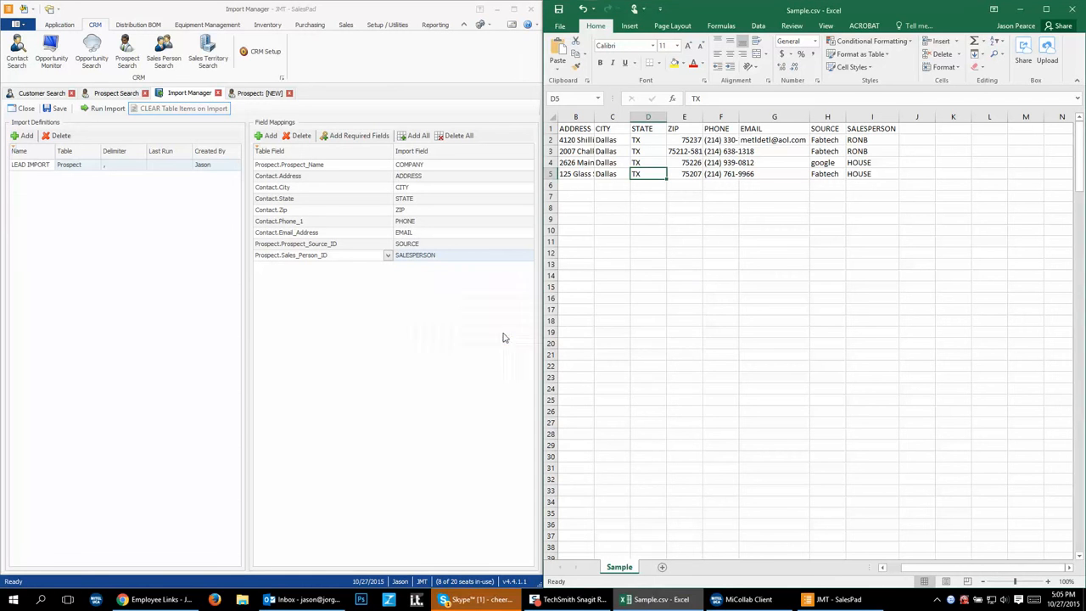
Step: Try to run the LEAD IMPORT definition on Sample.csv from the desktop
{"action": "left_click", "coordinate": [100, 111]}
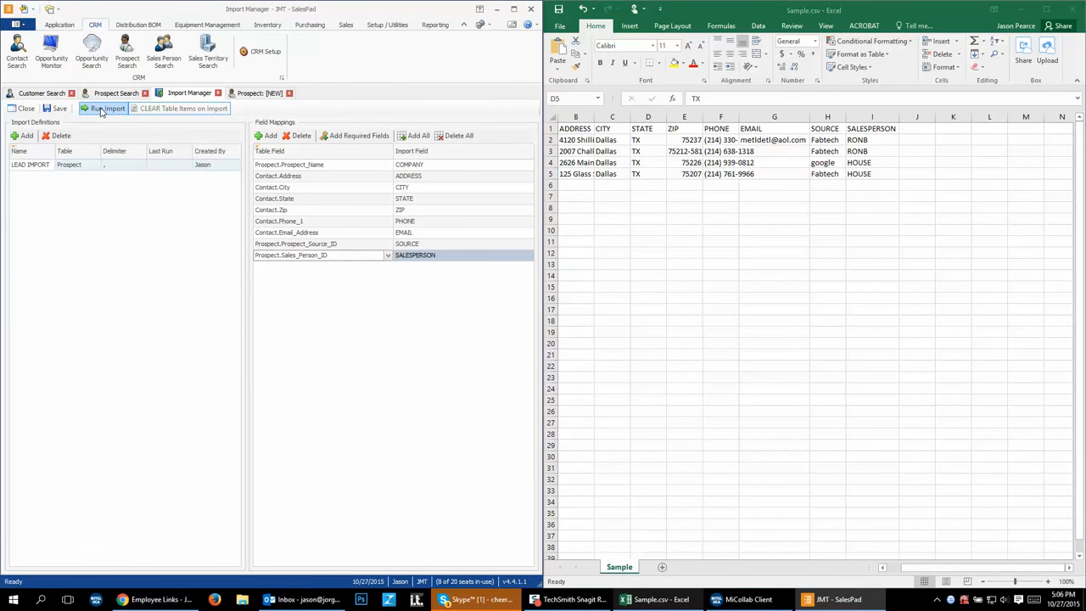
{"action": "left_click", "coordinate": [100, 111]}
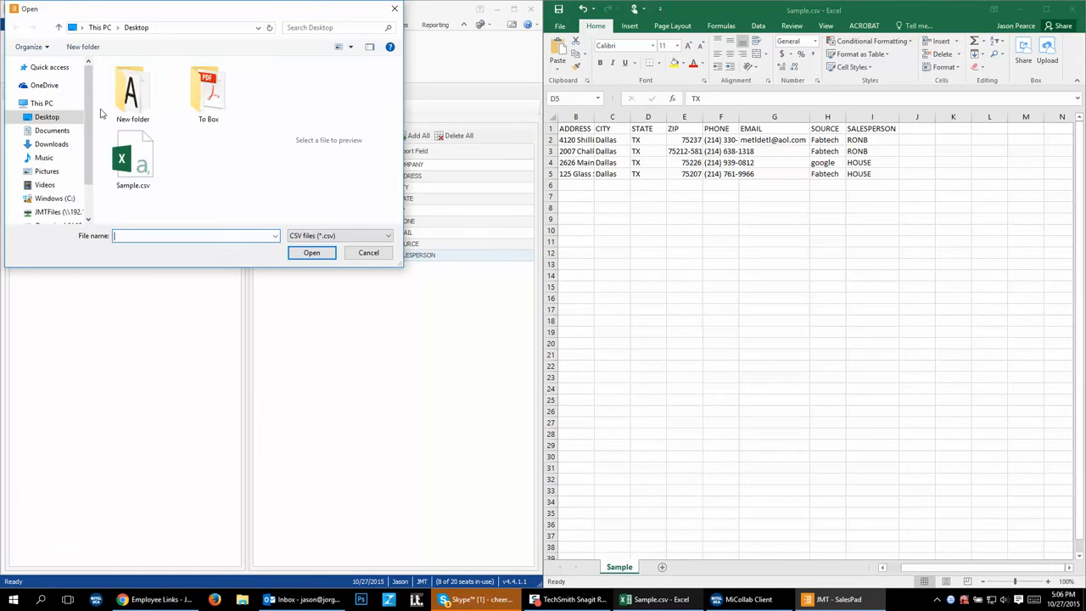
{"action": "double_click", "coordinate": [133, 161]}
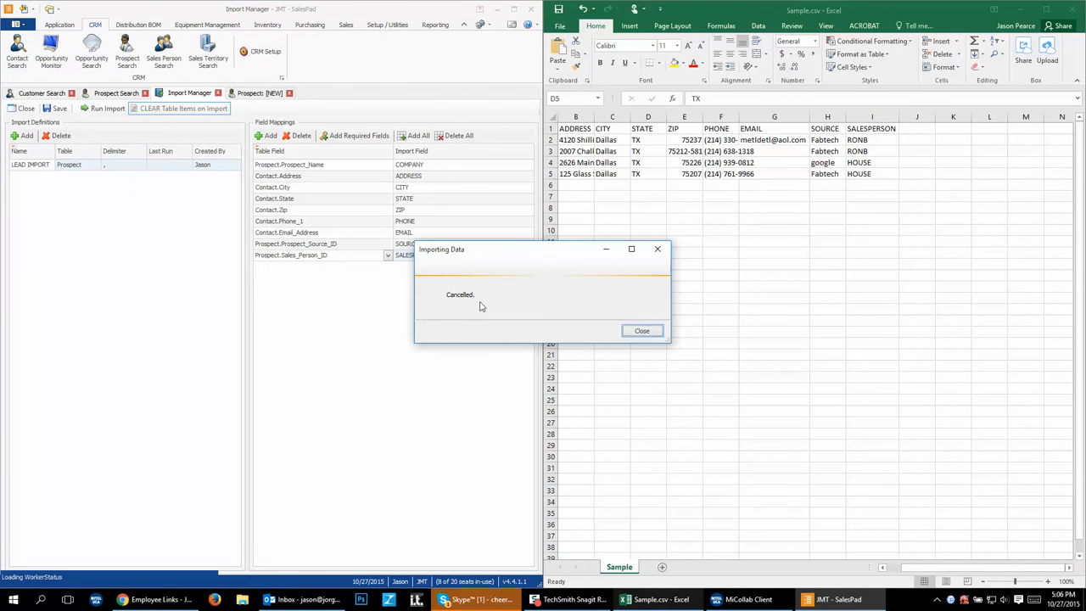
{"action": "left_click", "coordinate": [643, 331]}
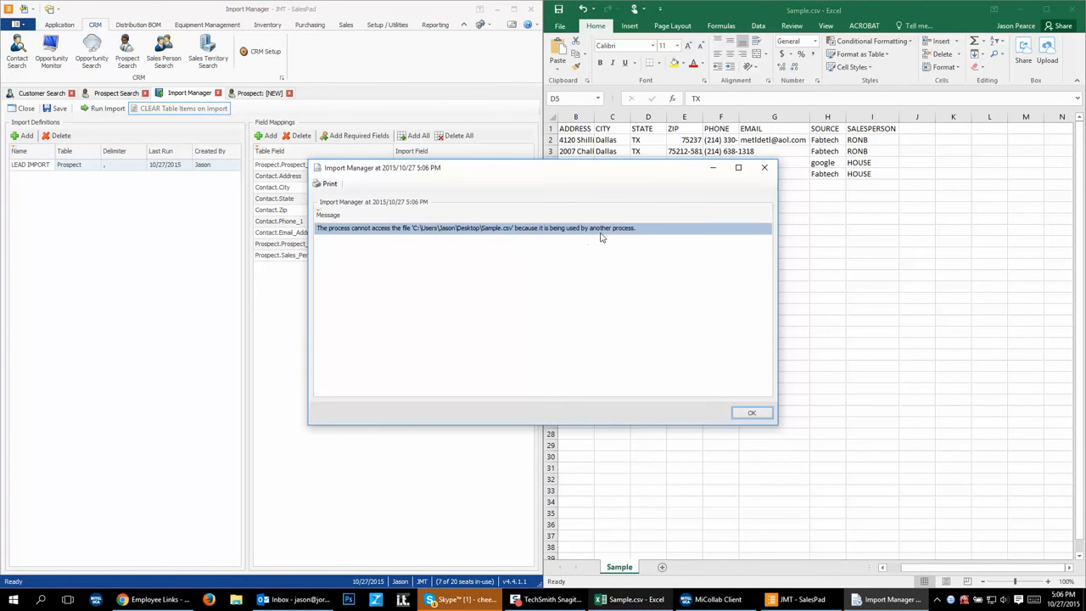
Step: Close Sample.csv in Excel, replacing the existing file in CSV (Comma delimited) format, and dismiss the import report
{"action": "left_click", "coordinate": [751, 15]}
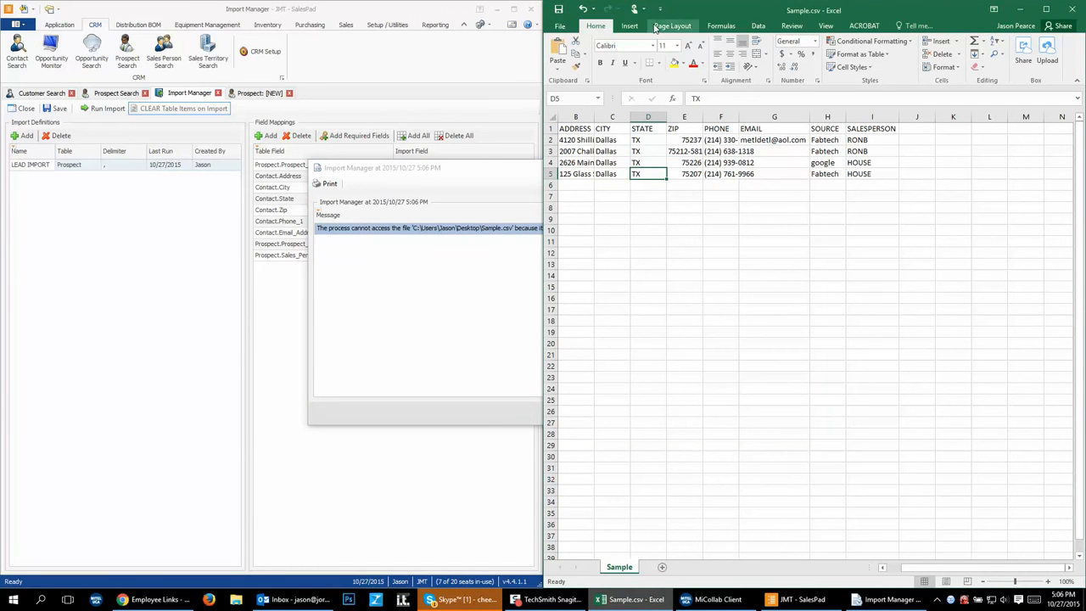
{"action": "left_click", "coordinate": [1073, 9]}
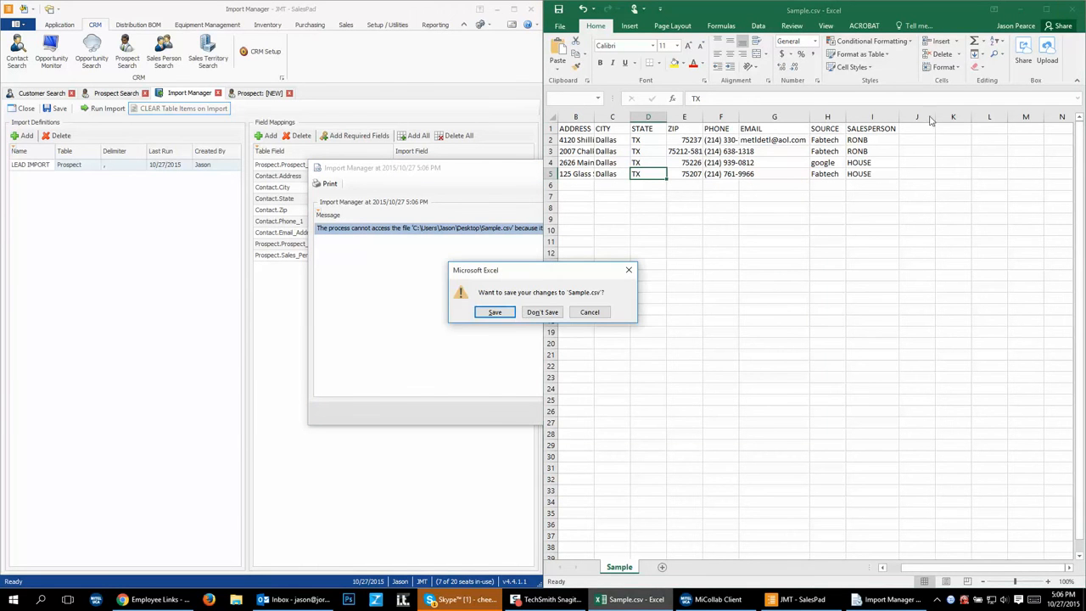
{"action": "left_click", "coordinate": [488, 312]}
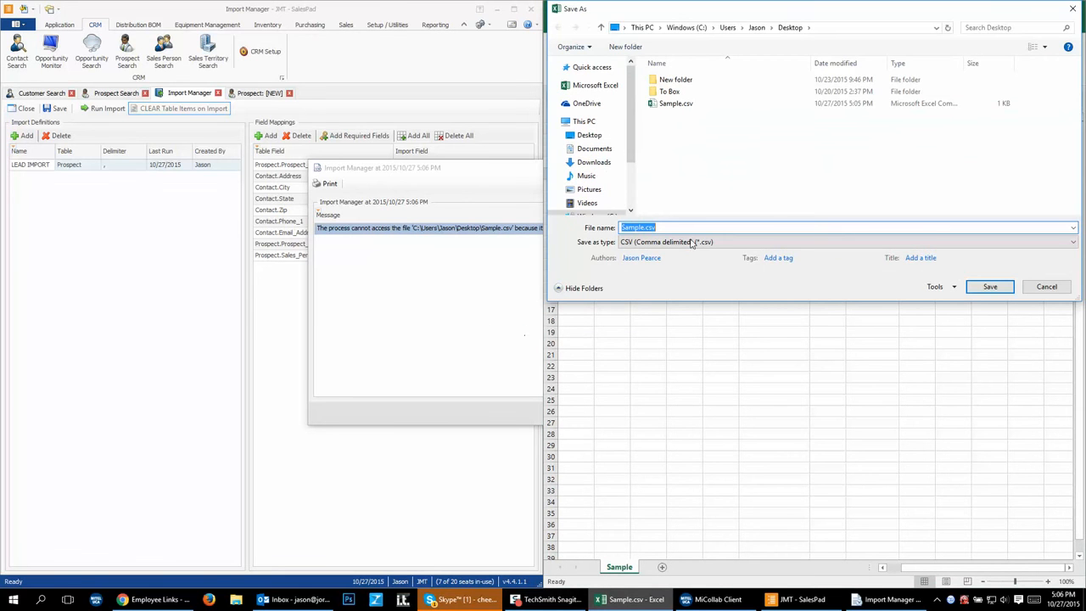
{"action": "double_click", "coordinate": [675, 104]}
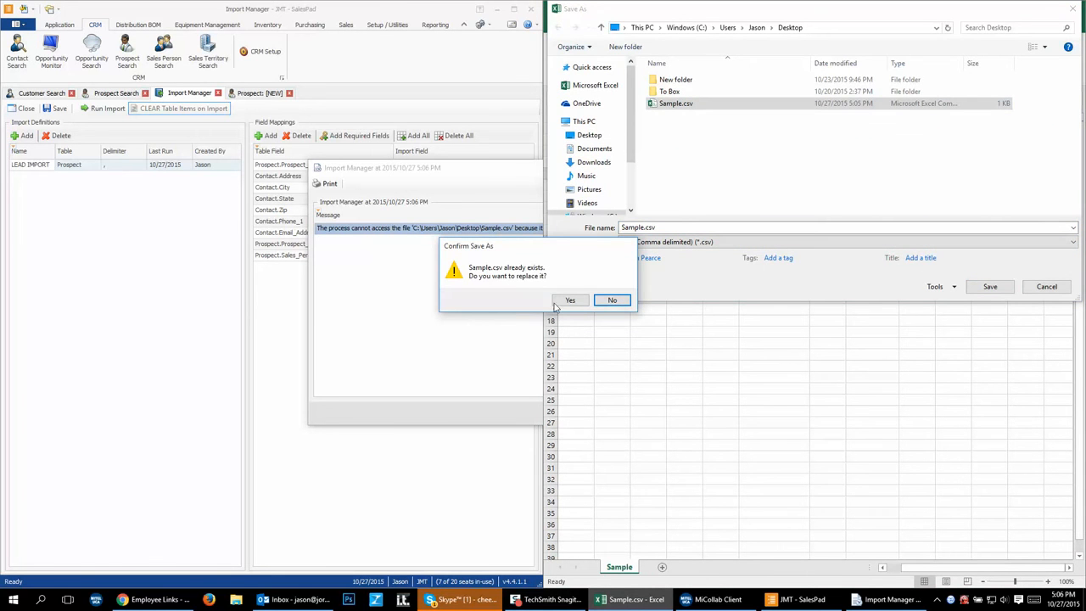
{"action": "left_click", "coordinate": [566, 300]}
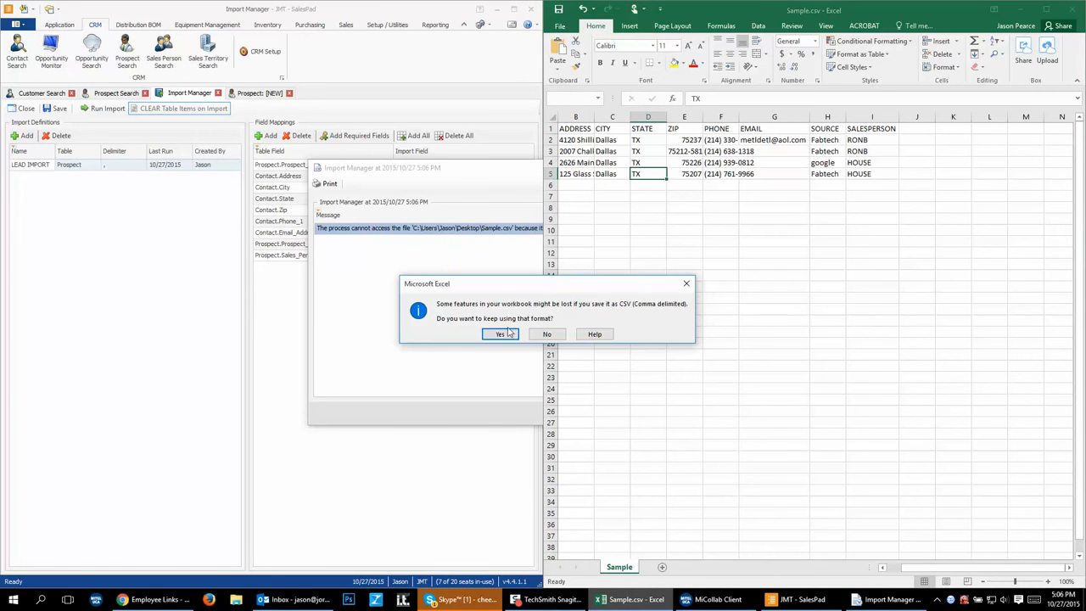
{"action": "left_click", "coordinate": [502, 334]}
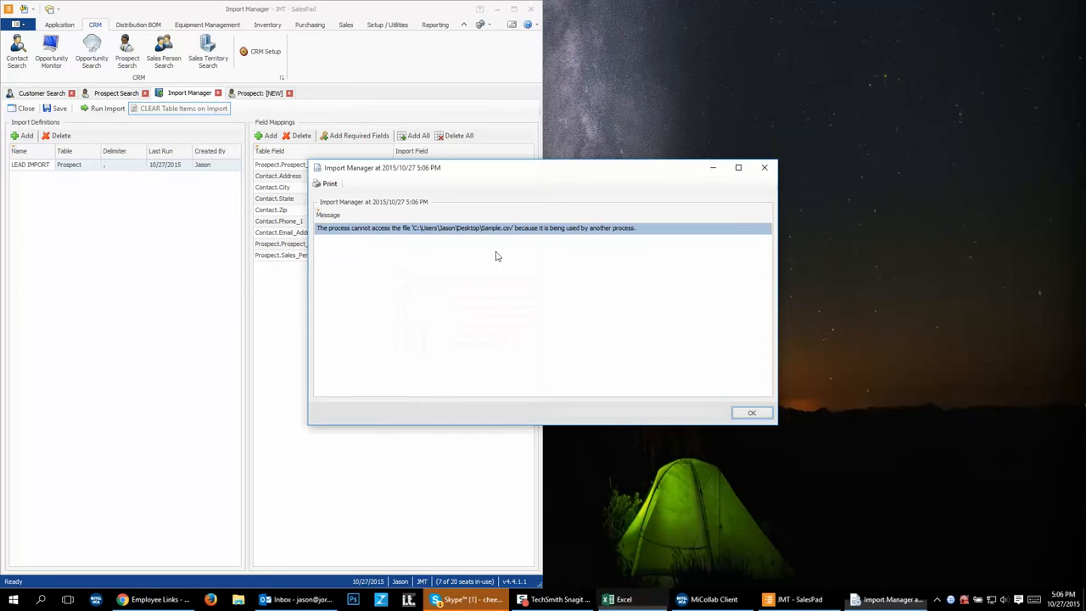
{"action": "left_click", "coordinate": [765, 167]}
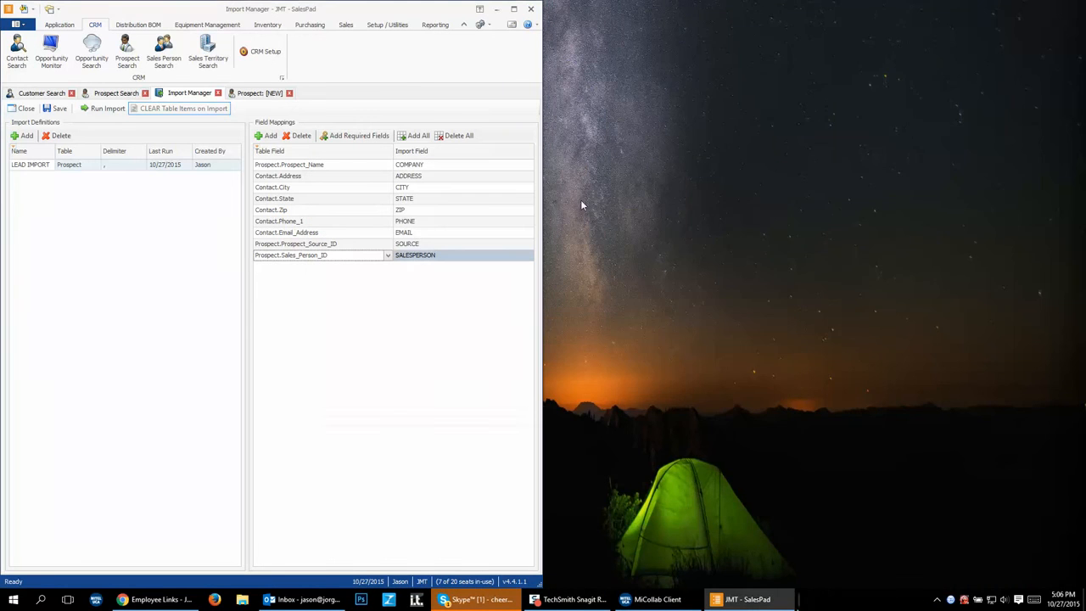
Step: Run the LEAD IMPORT on Sample.csv again and close the import report
{"action": "left_click", "coordinate": [102, 109]}
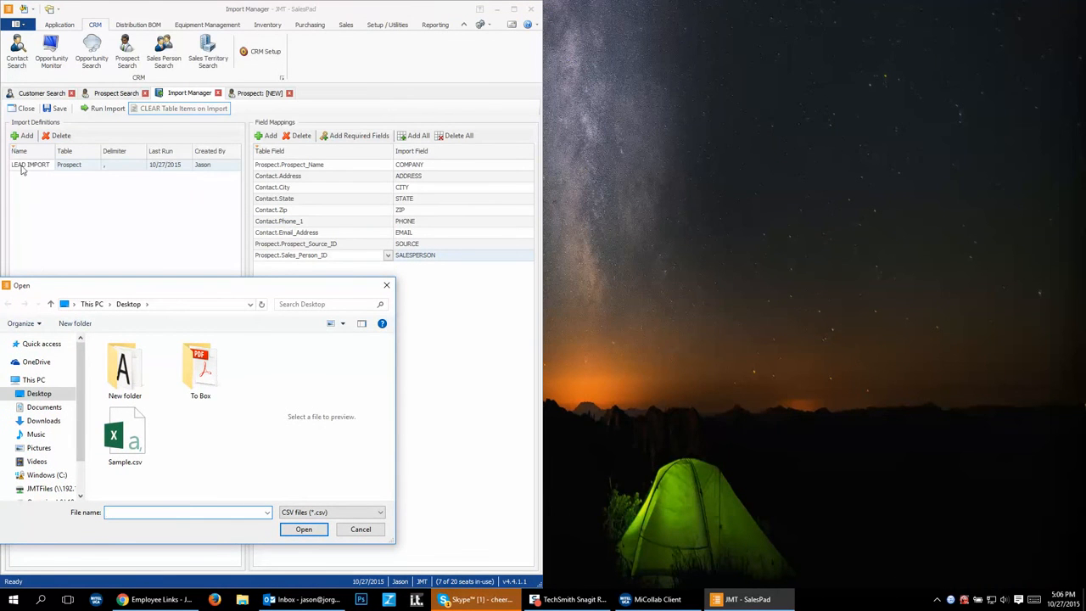
{"action": "left_click", "coordinate": [385, 286]}
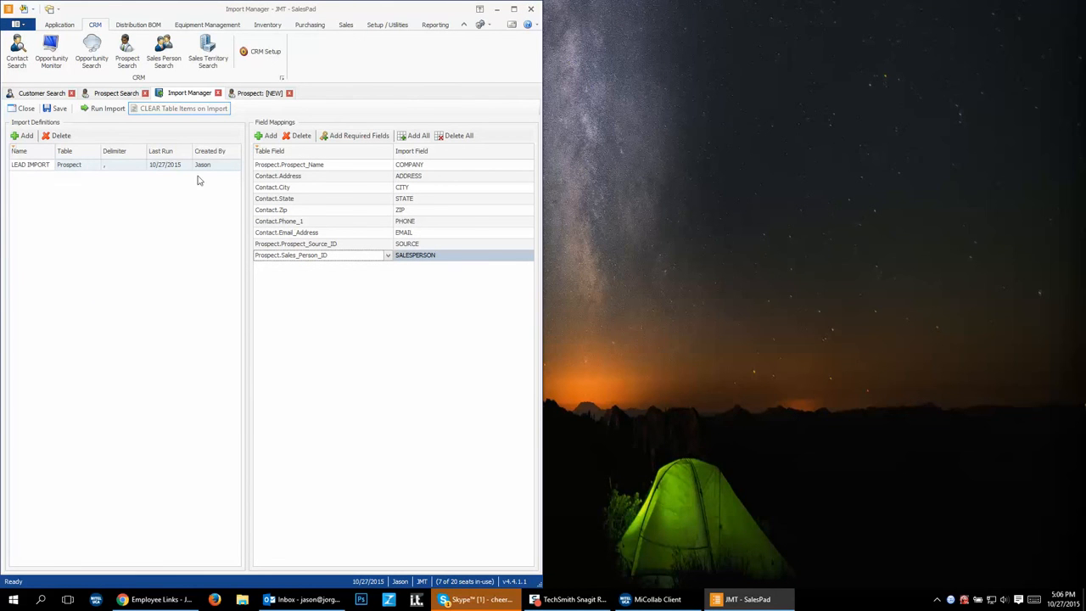
{"action": "left_click", "coordinate": [107, 110]}
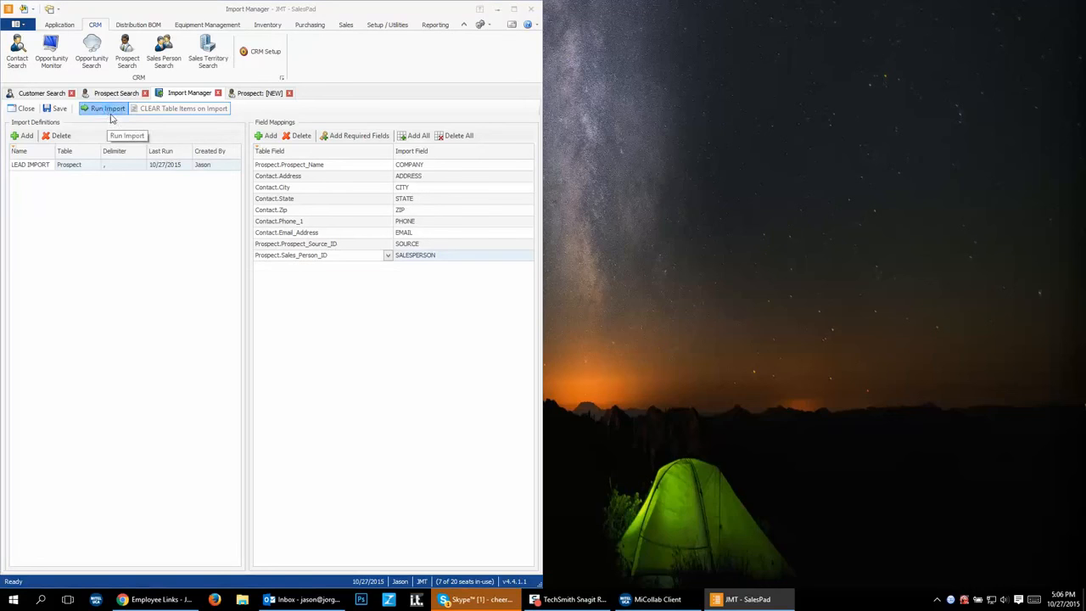
{"action": "double_click", "coordinate": [132, 437]}
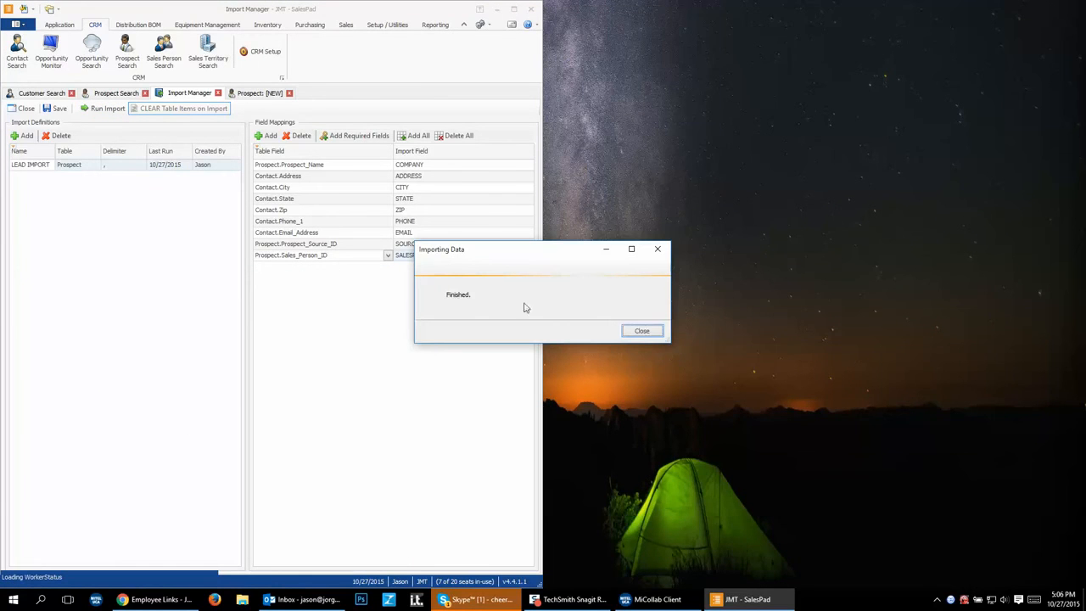
{"action": "left_click", "coordinate": [643, 332]}
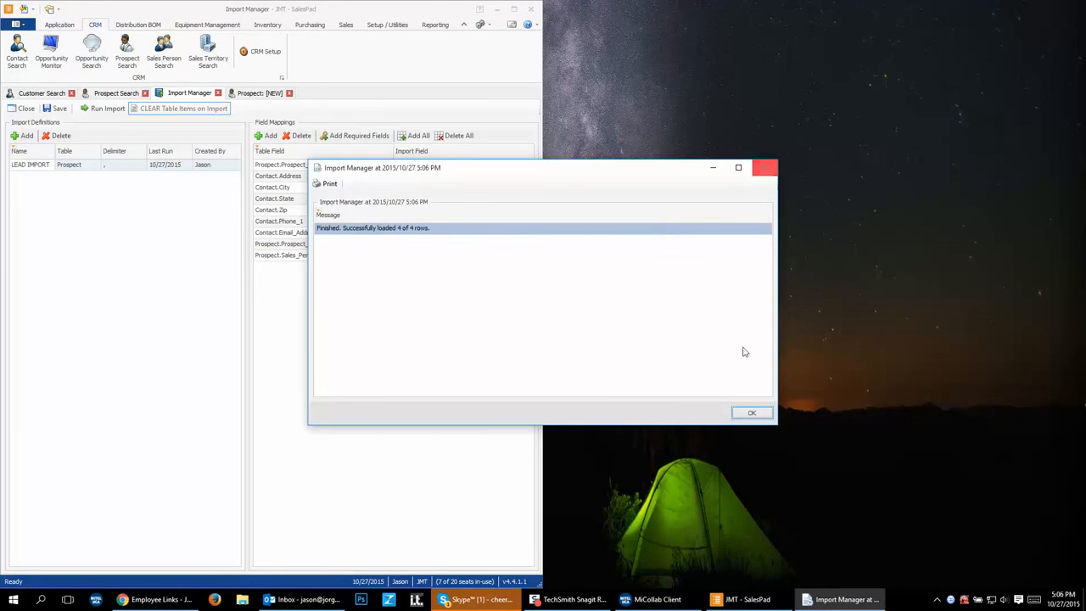
{"action": "left_click", "coordinate": [752, 413]}
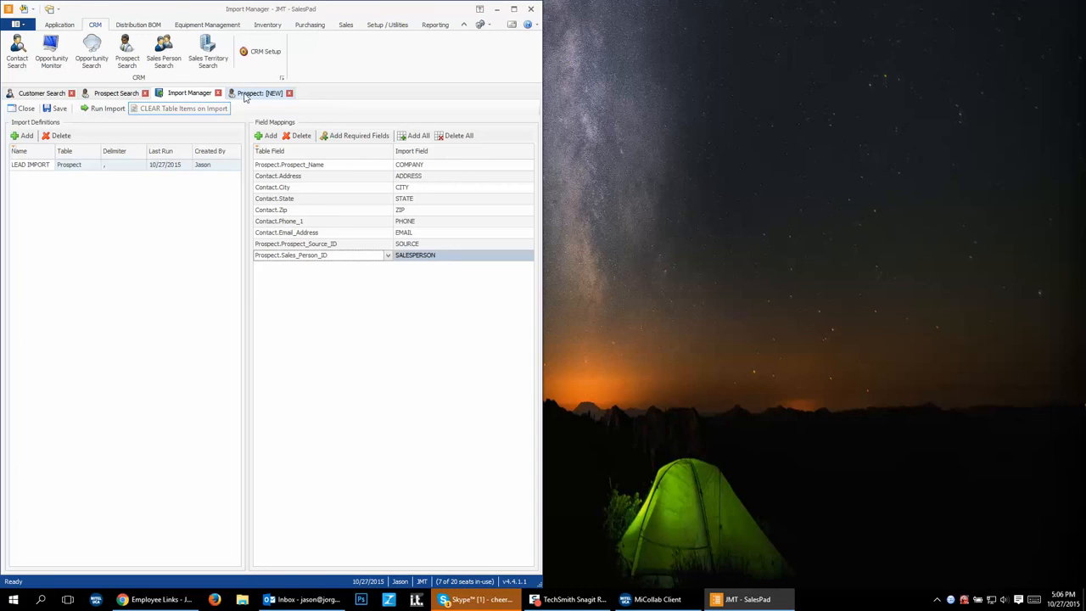
Step: Refresh the Prospect Search results, and open Sample.csv from the desktop in Excel side by side with SalesPad
{"action": "left_click", "coordinate": [117, 93]}
{"action": "left_click", "coordinate": [60, 108]}
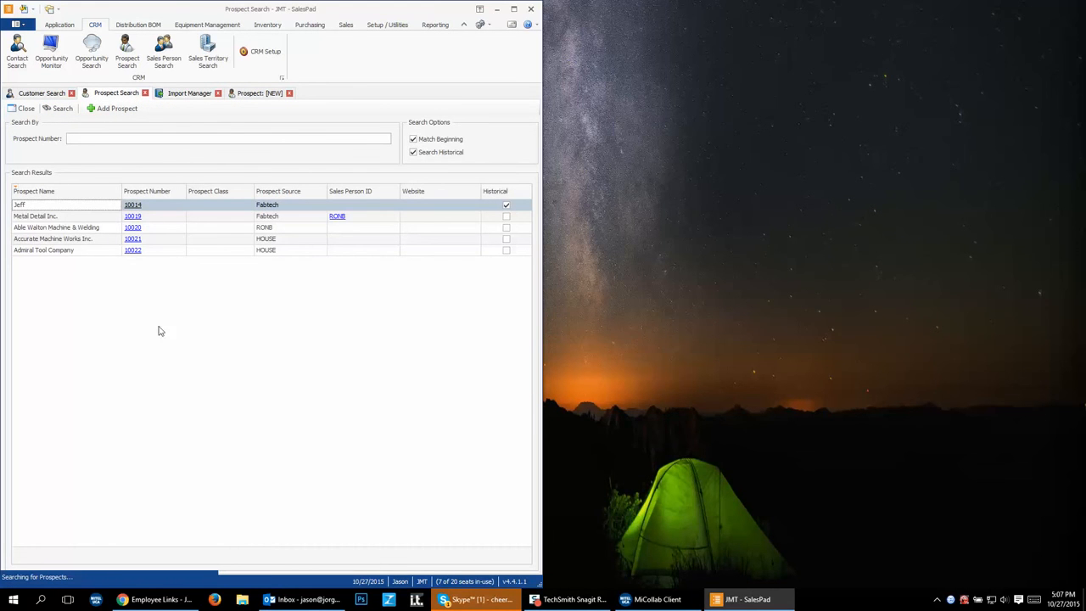
{"action": "left_click", "coordinate": [497, 9]}
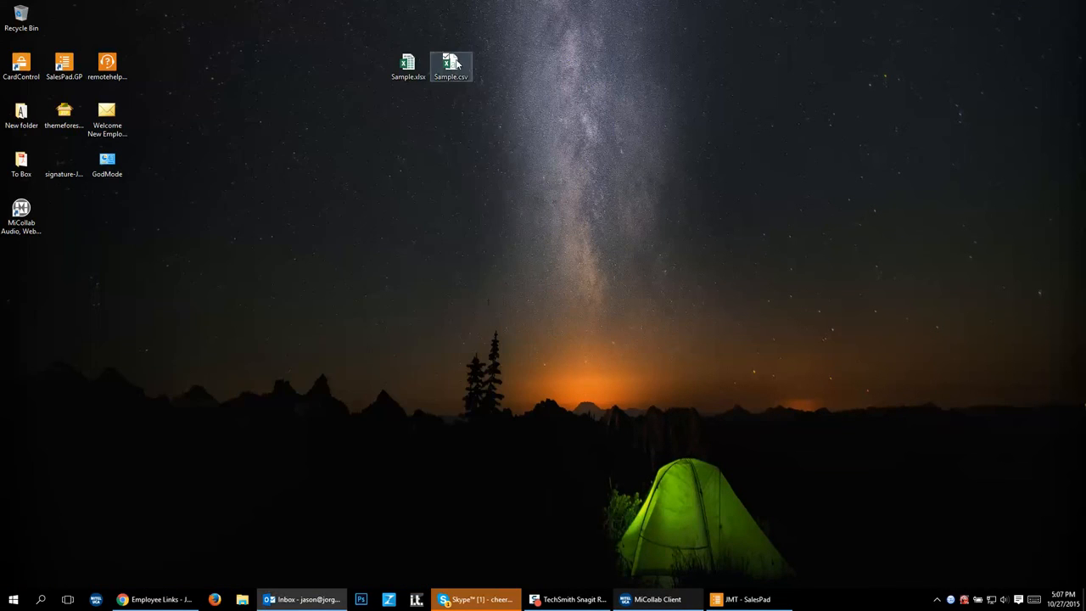
{"action": "double_click", "coordinate": [453, 65]}
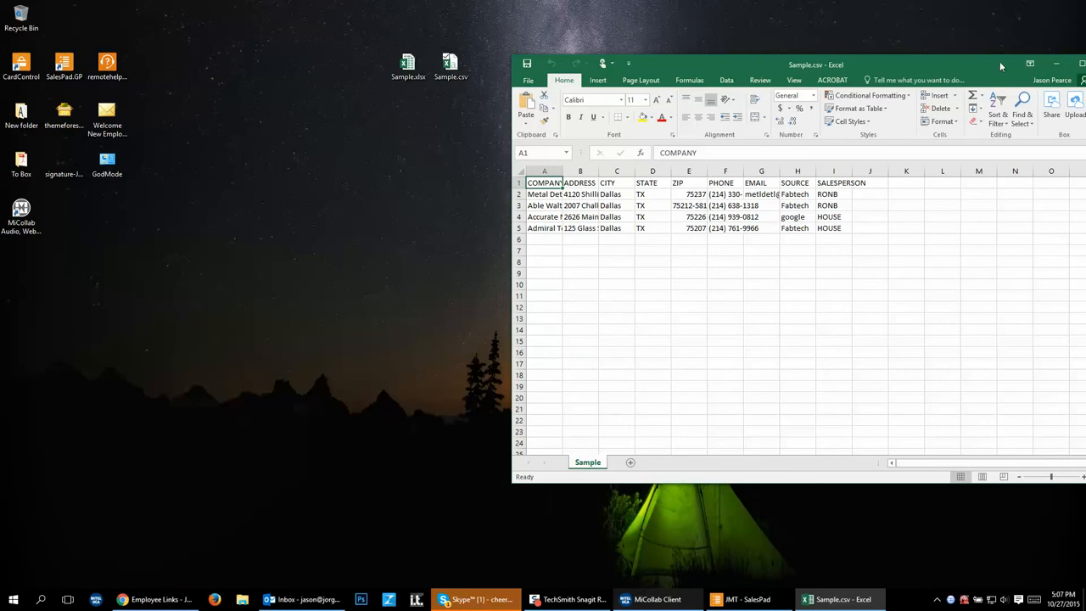
{"action": "left_click_drag", "start_coordinate": [1000, 61], "coordinate": [1085, 18]}
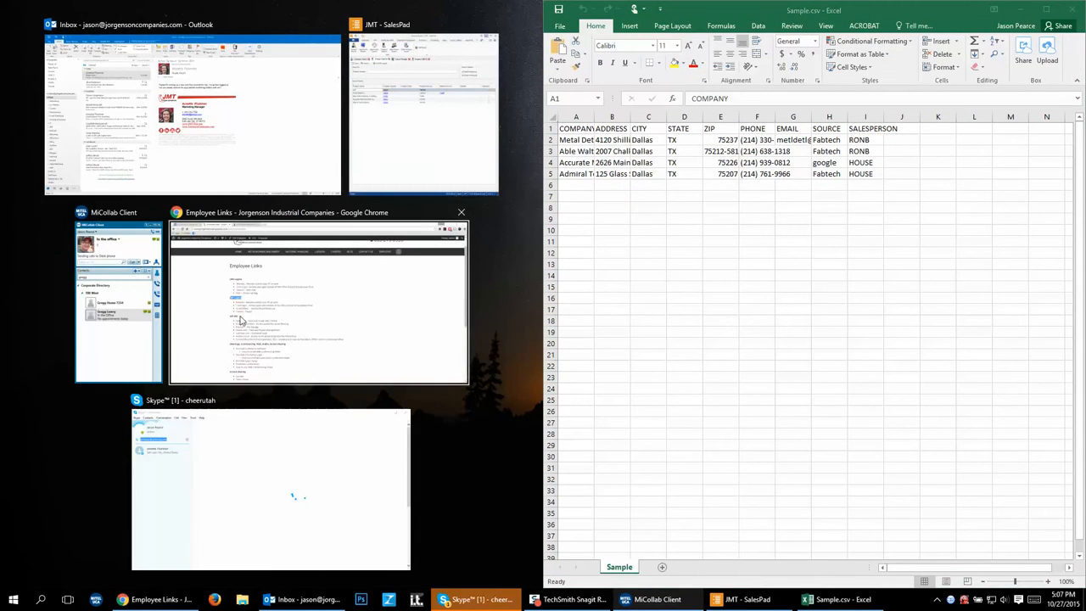
{"action": "left_click", "coordinate": [434, 119]}
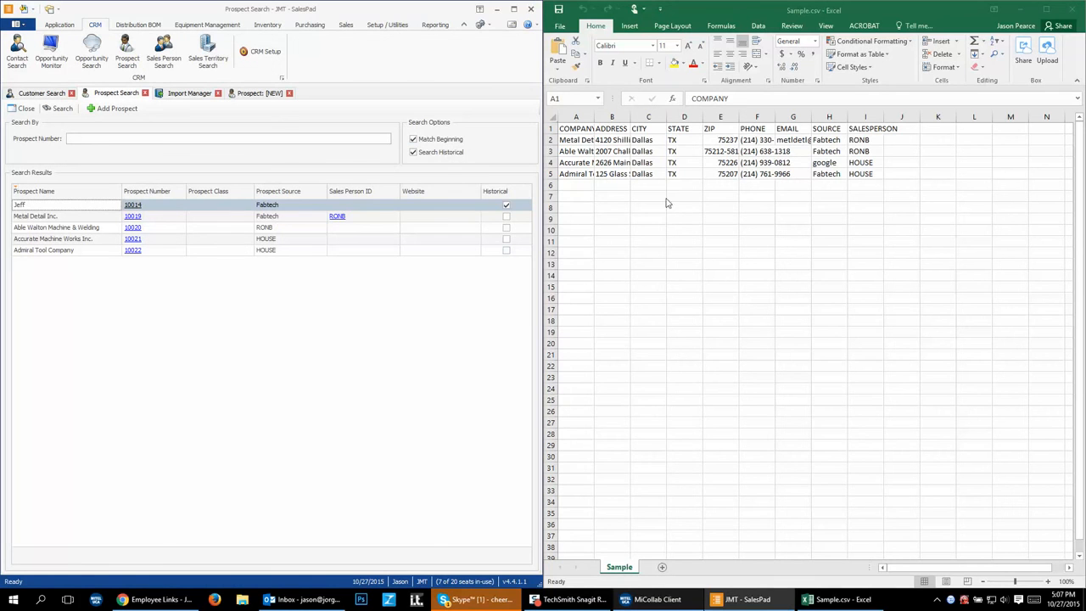
Step: Widen the COMPANY column to fit its contents, and compare the companies in A2 to A5 with the prospect list
{"action": "double_click", "coordinate": [594, 118]}
{"action": "left_click", "coordinate": [604, 140]}
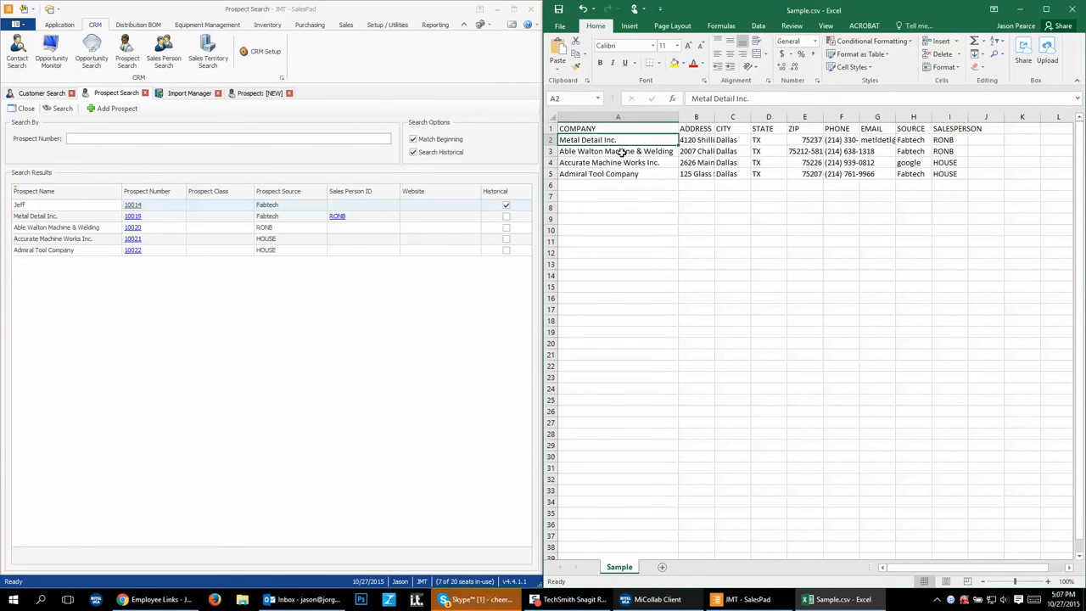
{"action": "left_click", "coordinate": [622, 151]}
{"action": "left_click", "coordinate": [622, 162]}
{"action": "left_click", "coordinate": [618, 174]}
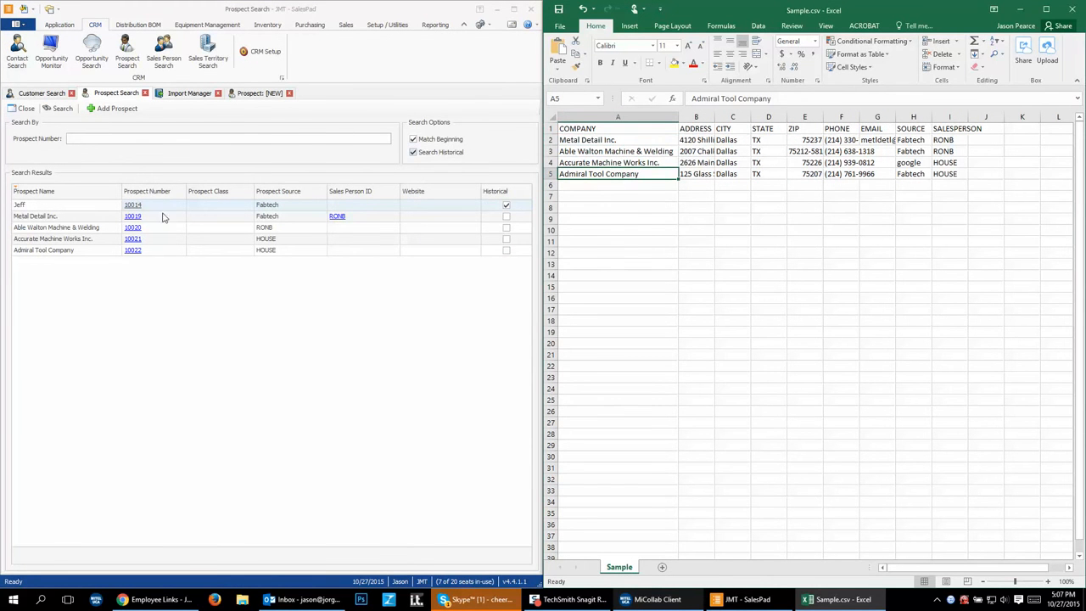
Step: Open the Metal Detail Inc. prospect in SalesPad and examine its contact's first and last name fields
{"action": "left_click", "coordinate": [134, 216]}
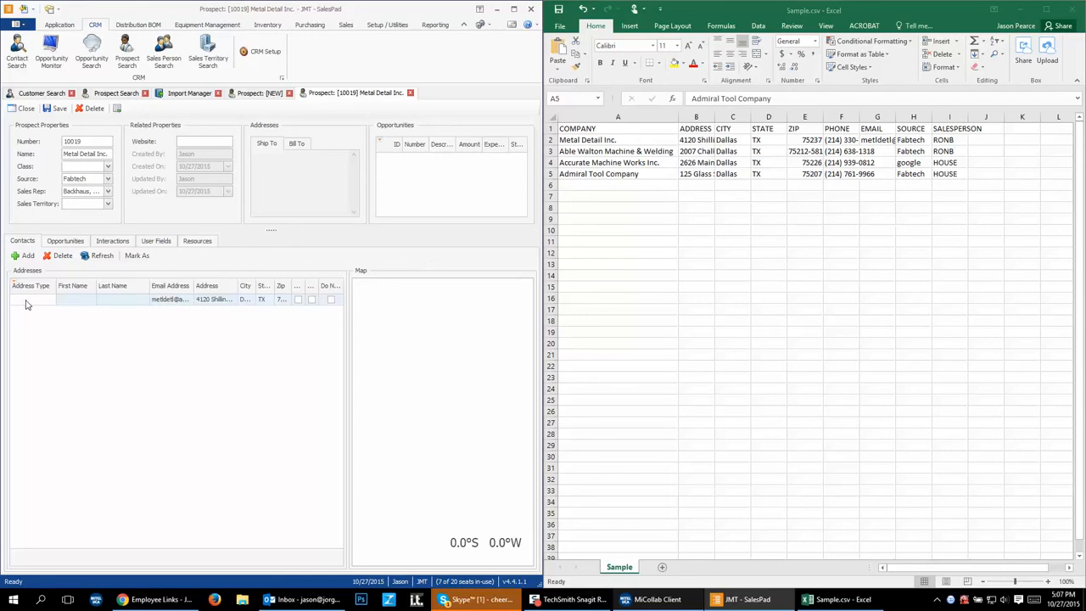
{"action": "left_click", "coordinate": [73, 303]}
{"action": "left_click", "coordinate": [136, 302]}
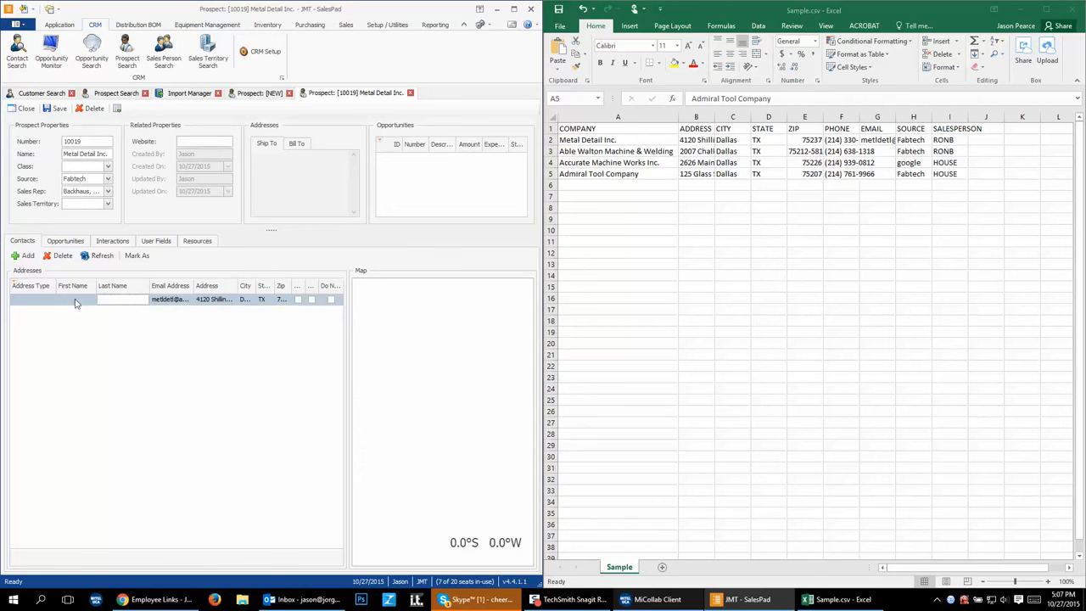
Step: Insert a column before ADDRESS in the Excel sheet and give it the header FIRST NAME in B1
{"action": "left_click", "coordinate": [696, 184]}
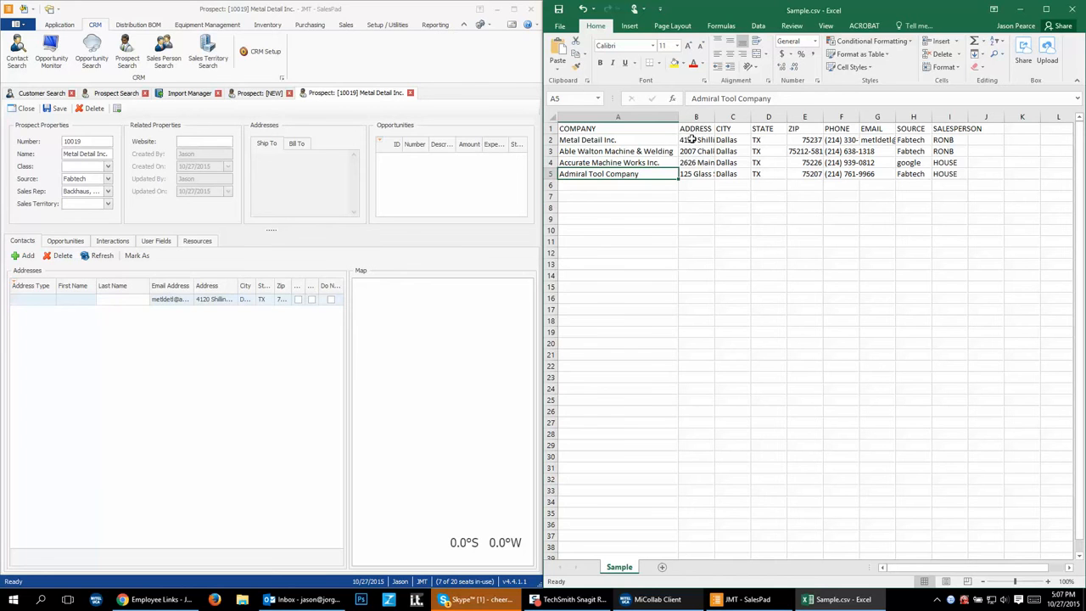
{"action": "right_click", "coordinate": [696, 116]}
{"action": "left_click", "coordinate": [713, 194]}
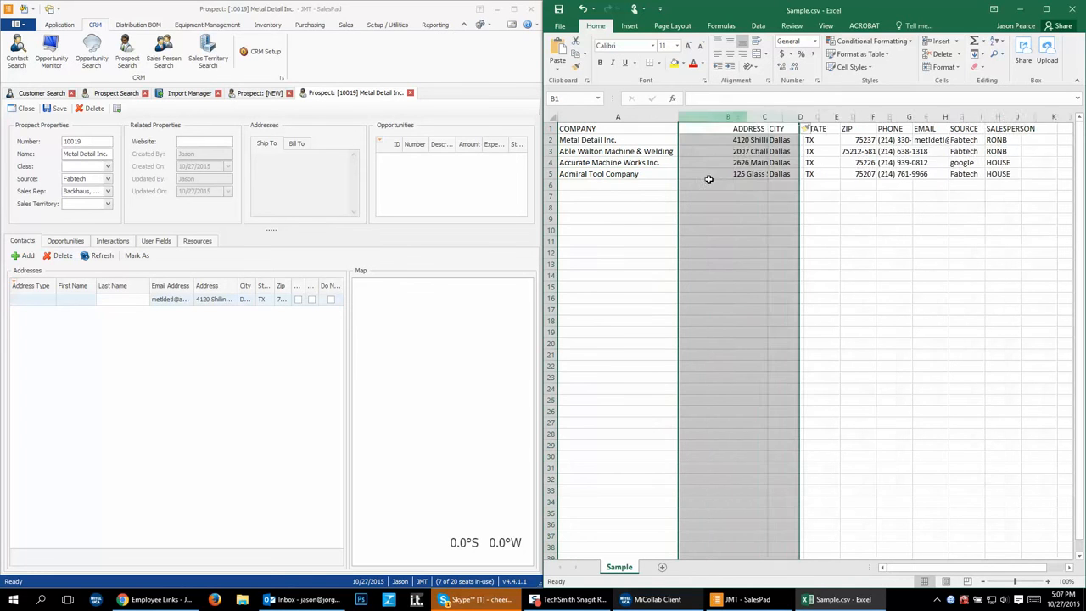
{"action": "type", "text": "Fir"}
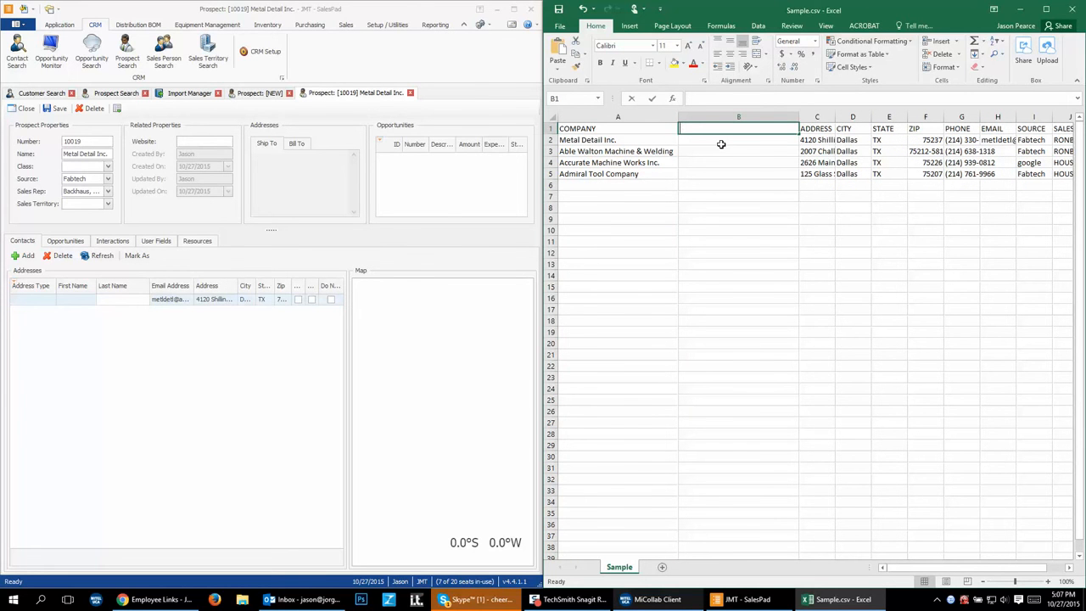
{"action": "type", "text": "st NAme"}
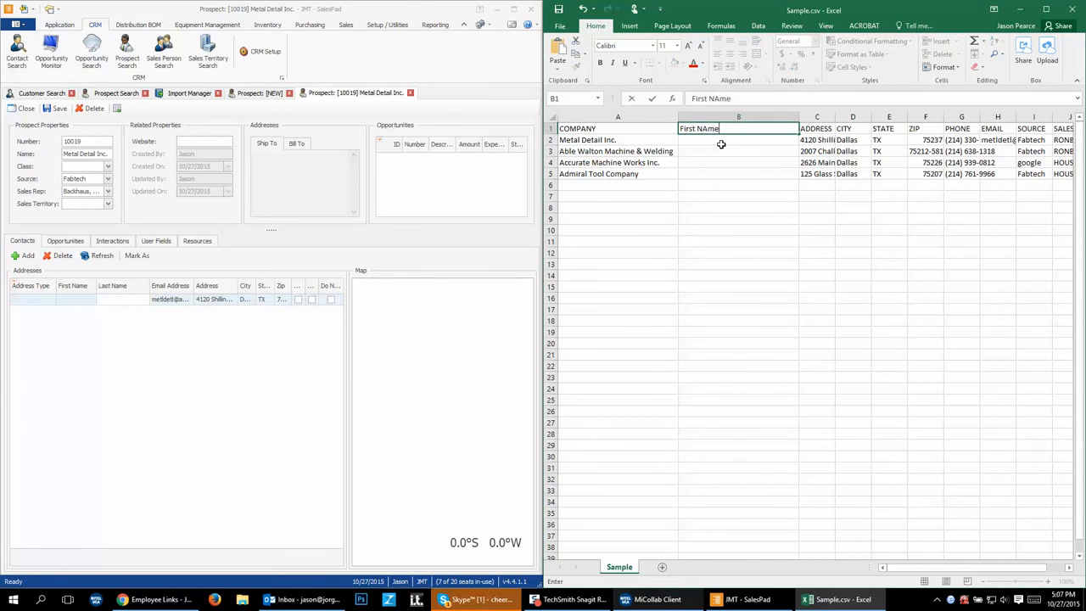
{"action": "key", "text": "BackSpace"}
{"action": "key", "text": "BackSpace"}
{"action": "key", "text": "BackSpace"}
{"action": "key", "text": "BackSpace"}
{"action": "key", "text": "BackSpace"}
{"action": "type", "text": "IRST NAME"}
{"action": "key", "text": "Return"}
Step: Enter trial first names in B2 and B3, clear them again, and select the company names in A2 to A4
{"action": "type", "text": "joe"}
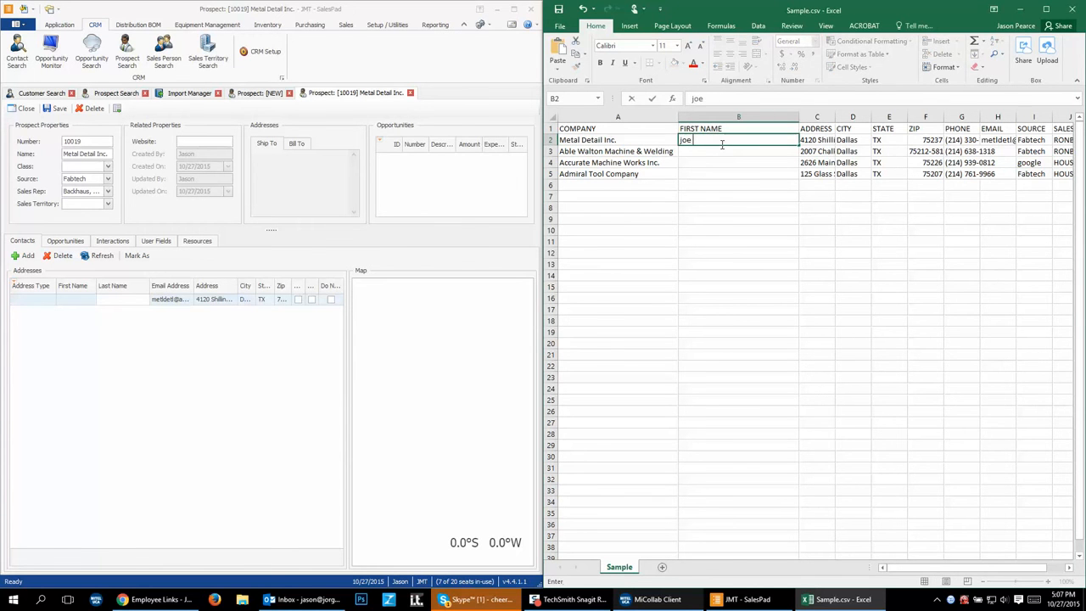
{"action": "key", "text": "Return"}
{"action": "type", "text": "Jeff"}
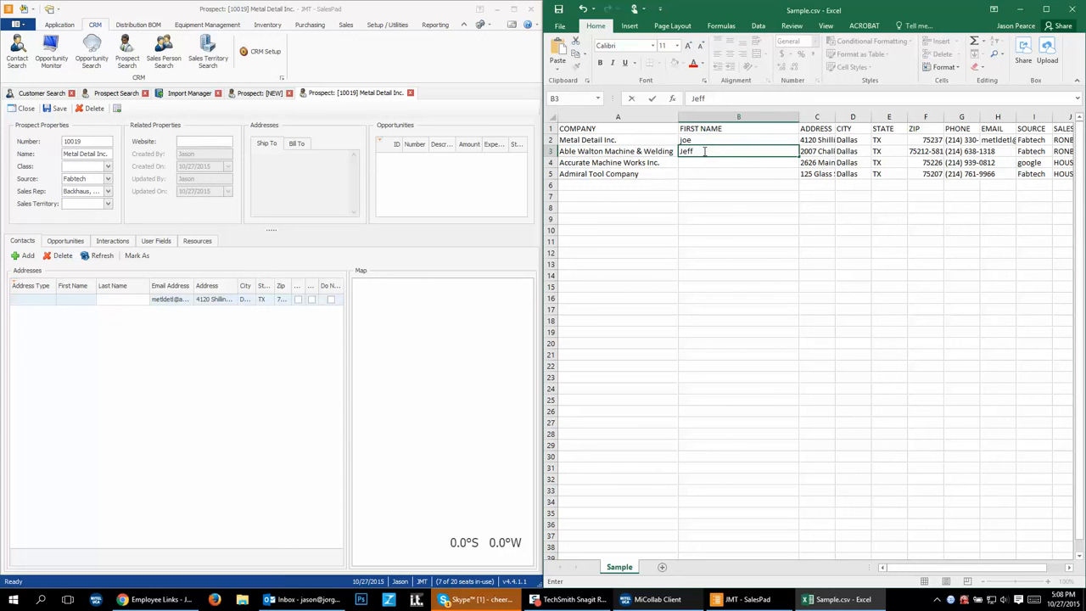
{"action": "left_click_drag", "start_coordinate": [704, 151], "coordinate": [684, 145]}
{"action": "key", "text": "BackSpace"}
{"action": "left_click", "coordinate": [709, 137]}
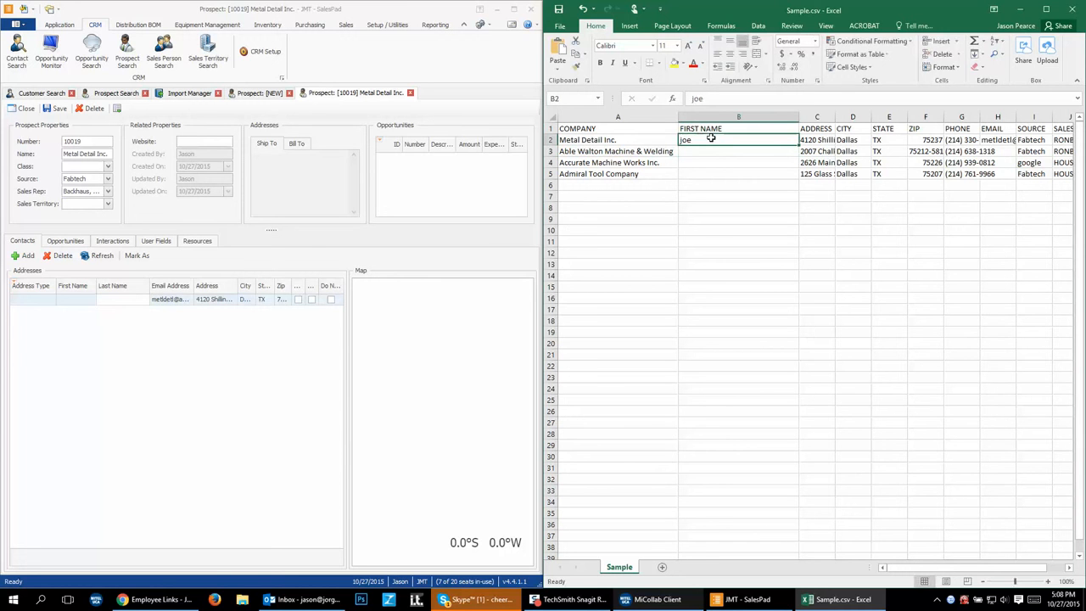
{"action": "key", "text": "BackSpace"}
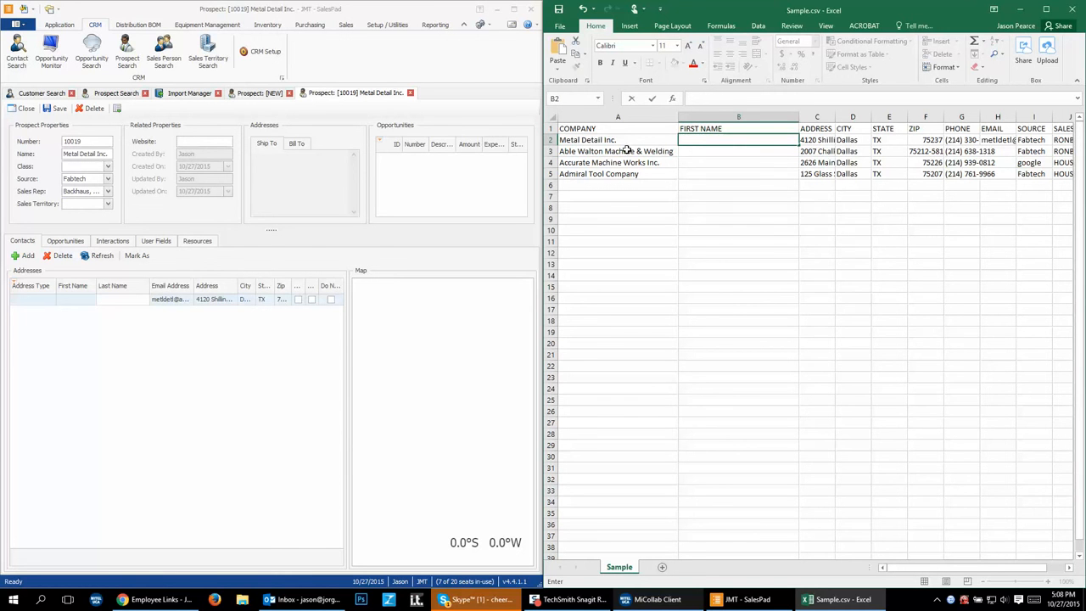
{"action": "left_click_drag", "start_coordinate": [619, 137], "coordinate": [628, 162]}
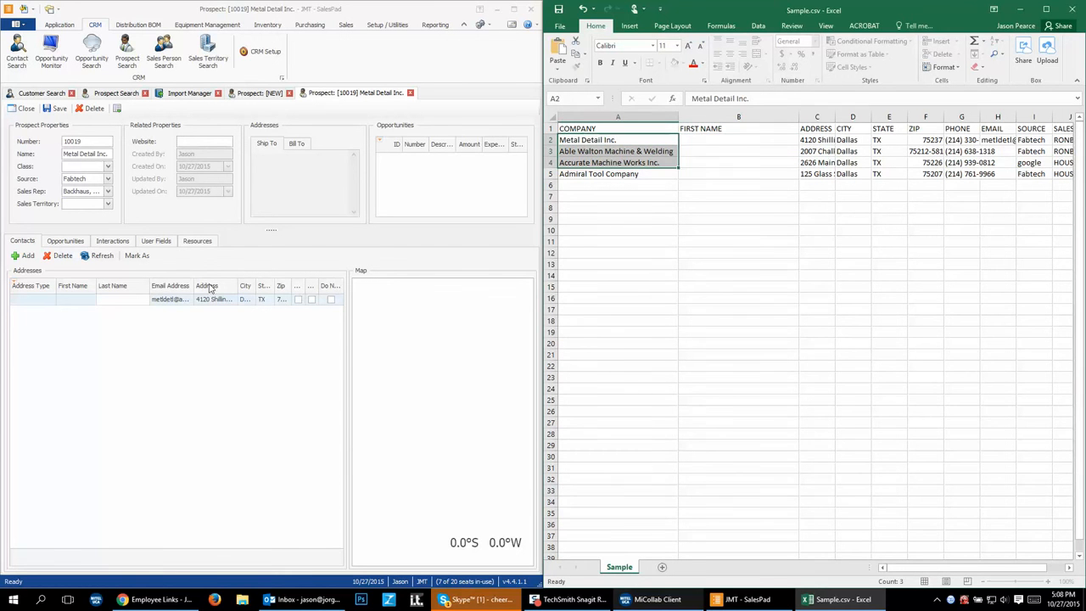
Step: Move the company names in A2 to A5 into the FIRST NAME column, starting at B2
{"action": "left_click", "coordinate": [637, 140]}
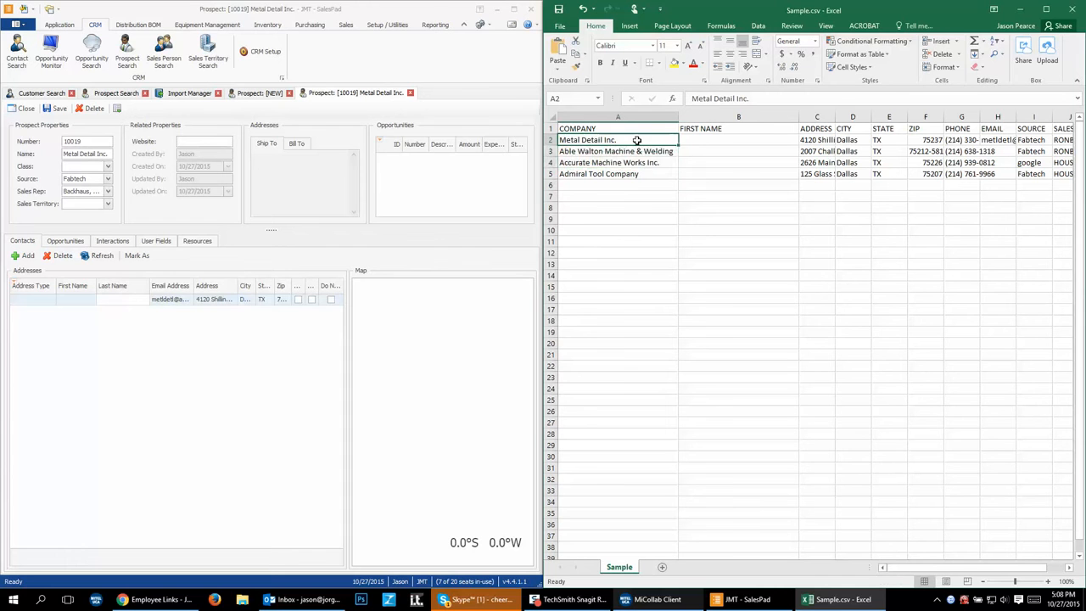
{"action": "left_click_drag", "start_coordinate": [638, 175], "coordinate": [635, 141]}
{"action": "key", "text": "ctrl+c"}
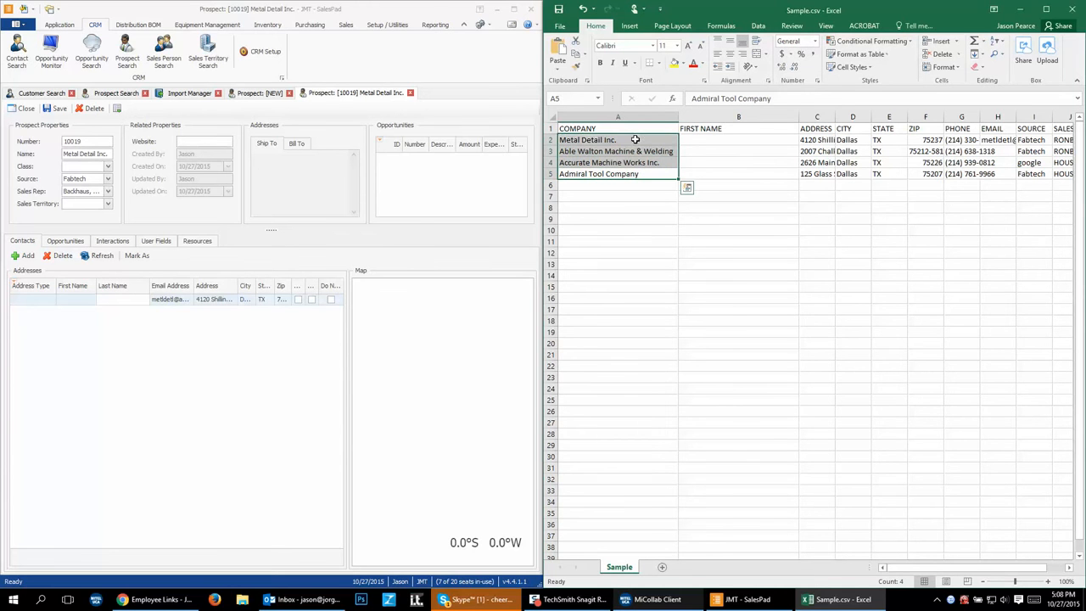
{"action": "left_click", "coordinate": [752, 138]}
{"action": "key", "text": "ctrl+v"}
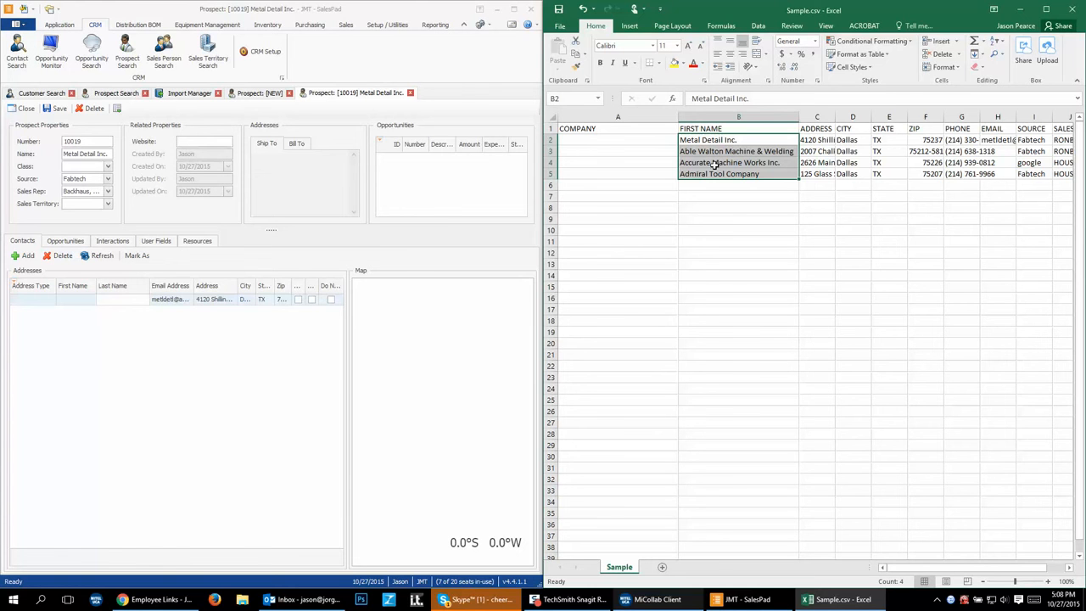
Step: Compare the SOURCE and SALESPERSON entries in row 2 with the Metal Detail Inc. prospect, picking RONB as its sales rep
{"action": "left_click_drag", "start_coordinate": [903, 570], "coordinate": [965, 572]}
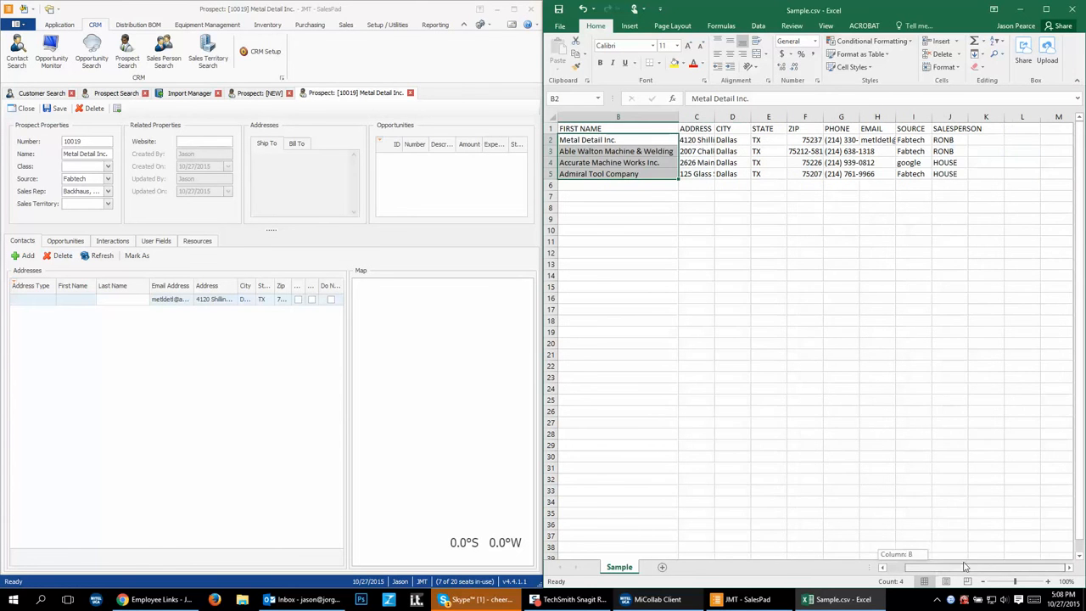
{"action": "left_click", "coordinate": [911, 140]}
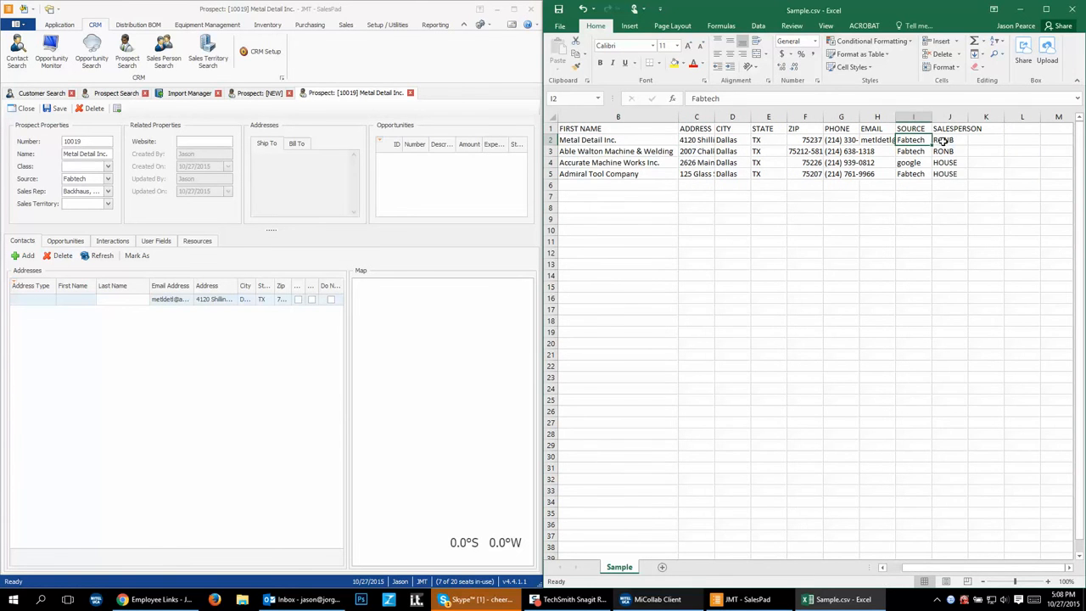
{"action": "left_click", "coordinate": [941, 140]}
{"action": "left_click", "coordinate": [89, 192]}
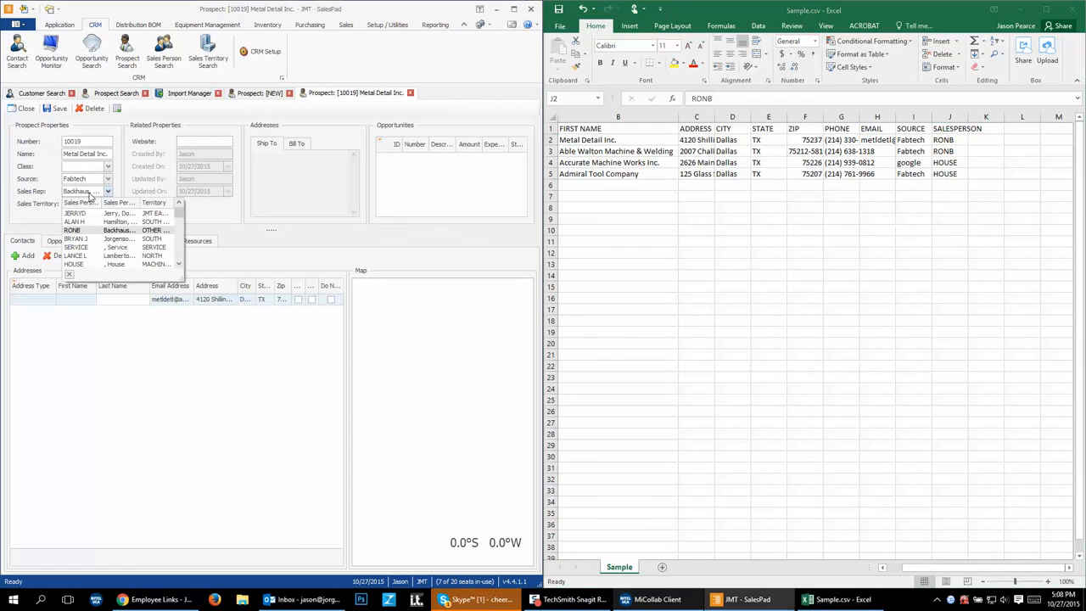
{"action": "left_click", "coordinate": [91, 229]}
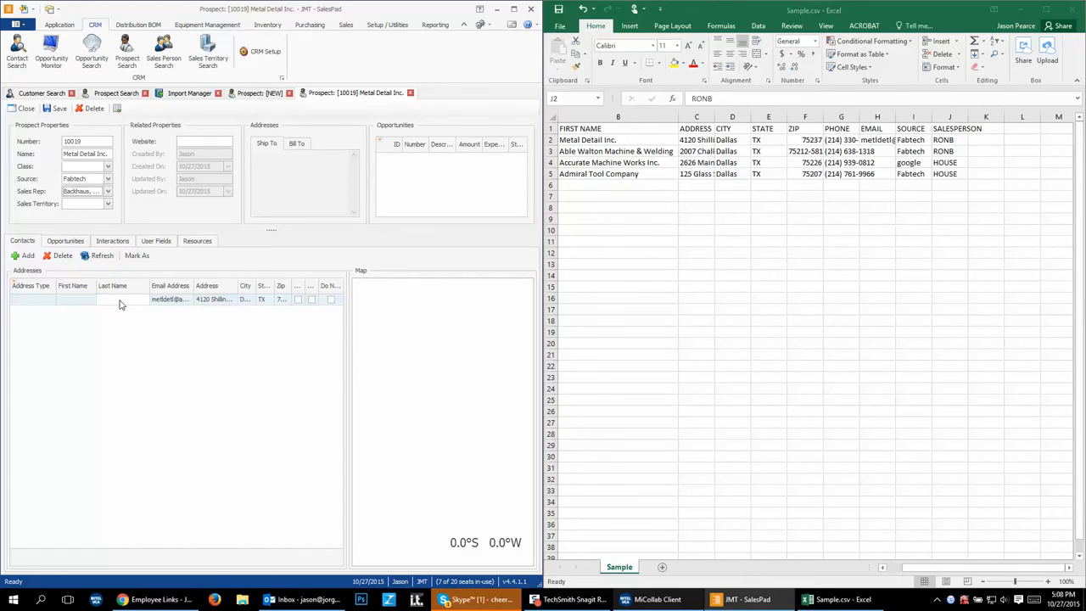
Step: Open the Metal Detail Inc. contact record to examine its name fields, and close both the contact and the prospect
{"action": "double_click", "coordinate": [120, 303]}
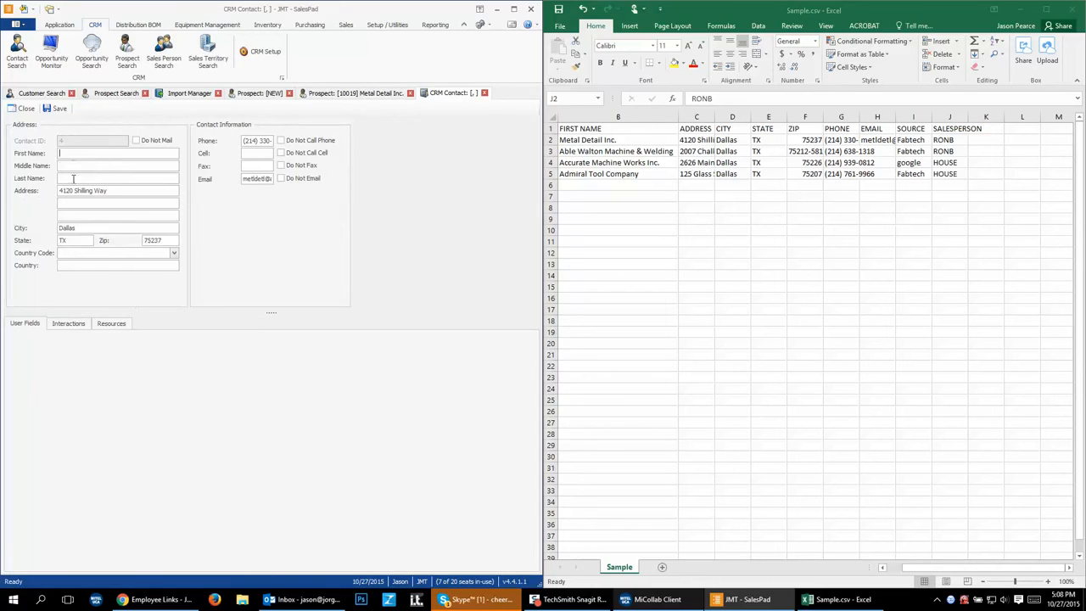
{"action": "left_click", "coordinate": [485, 92]}
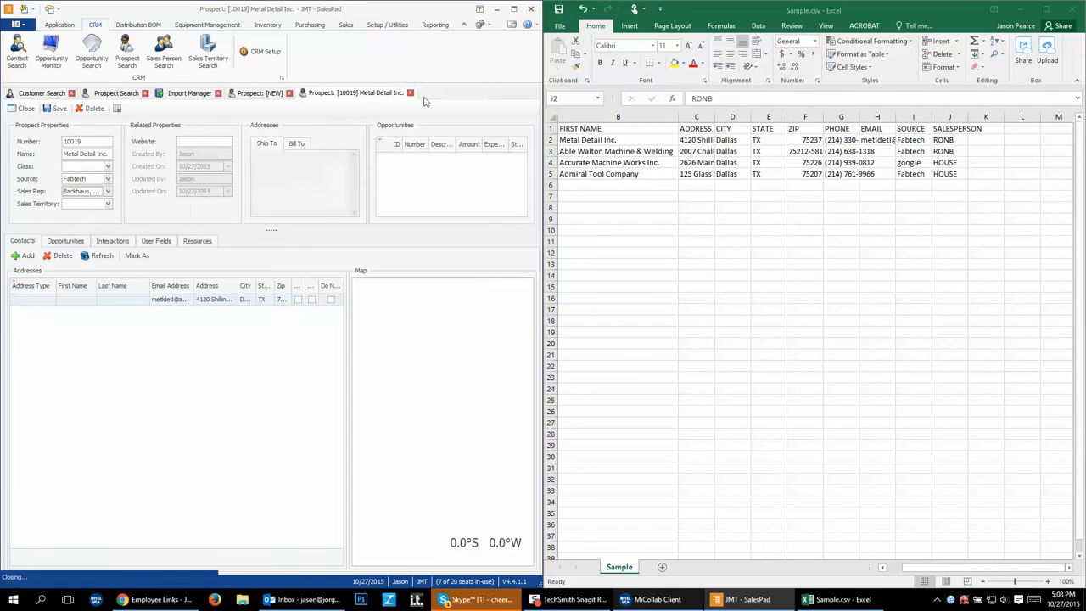
{"action": "left_click", "coordinate": [411, 93]}
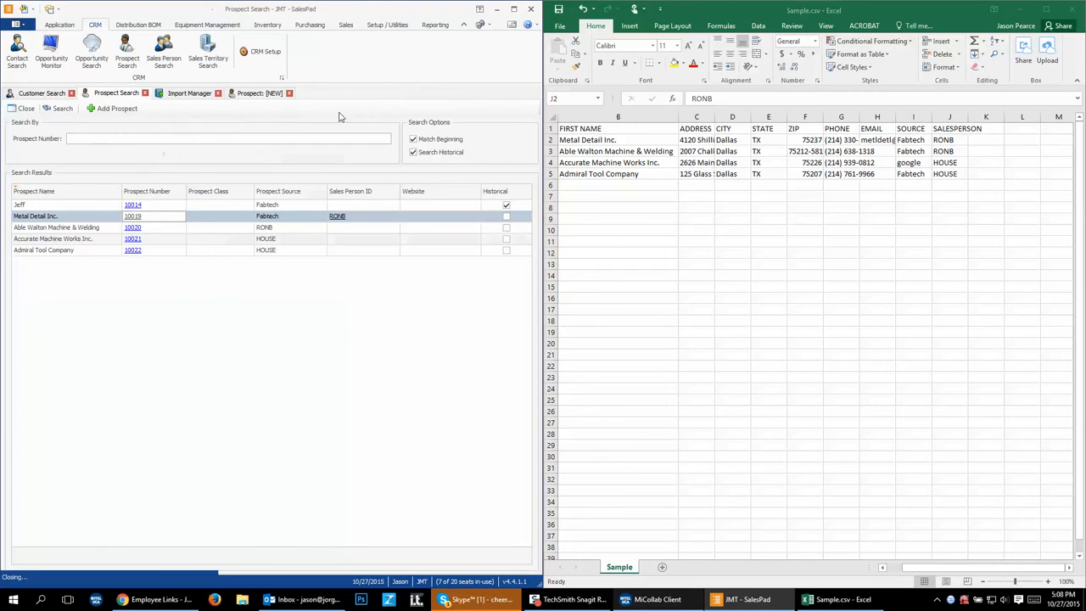
Step: Return to the Import Manager and add a new import definition named TEST
{"action": "left_click", "coordinate": [256, 93]}
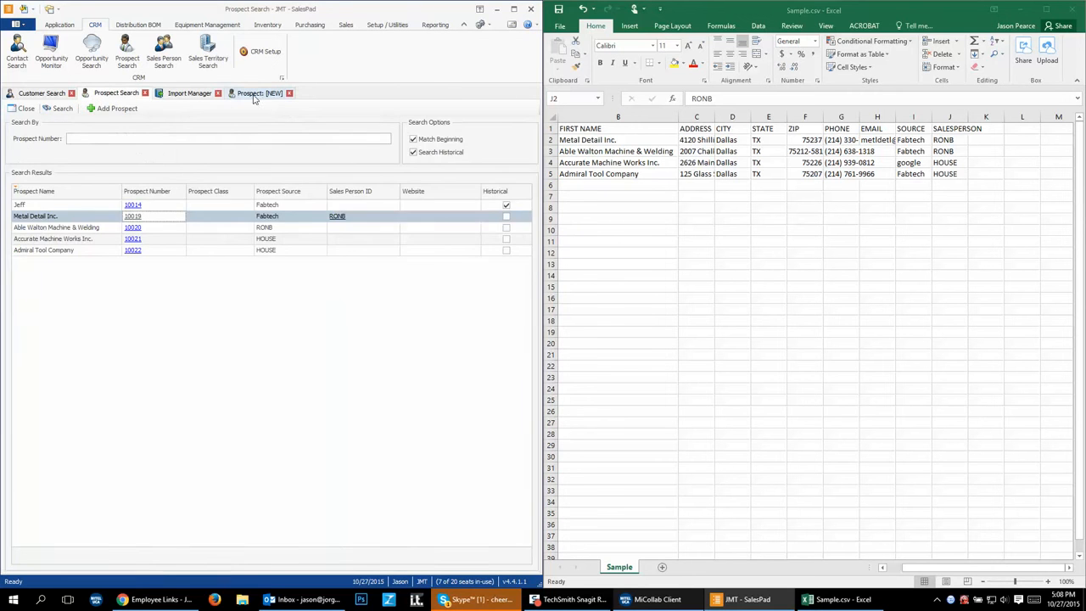
{"action": "left_click", "coordinate": [190, 94]}
{"action": "left_click", "coordinate": [127, 94]}
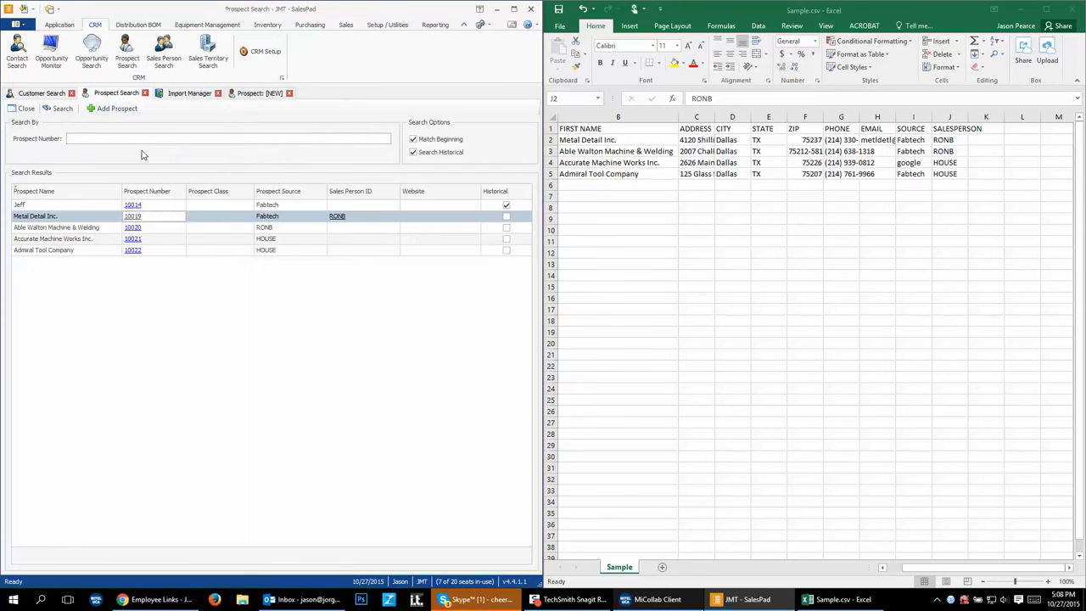
{"action": "left_click", "coordinate": [186, 93]}
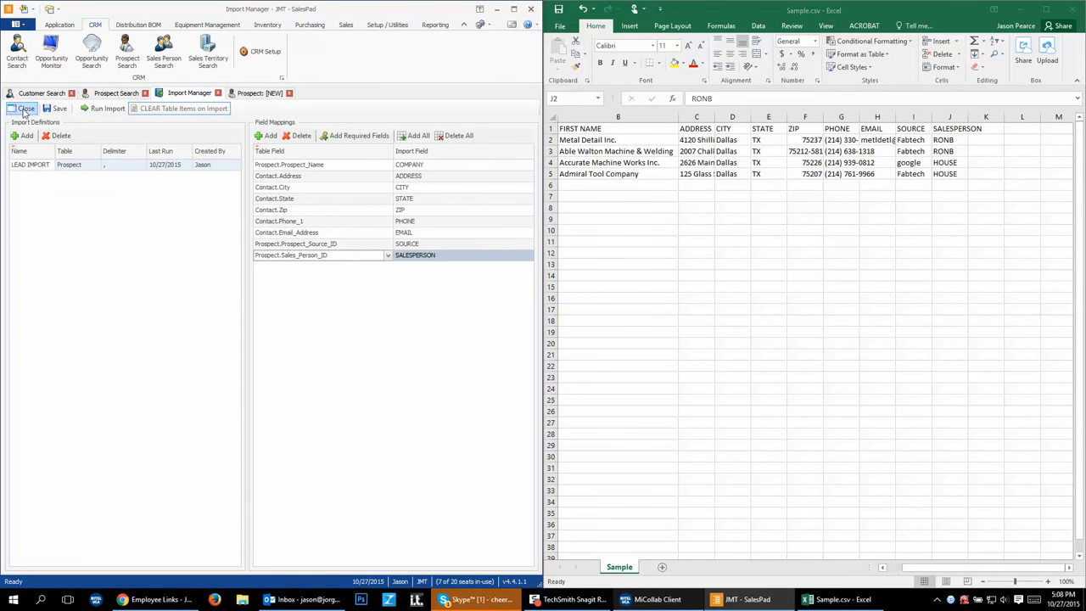
{"action": "left_click", "coordinate": [25, 136]}
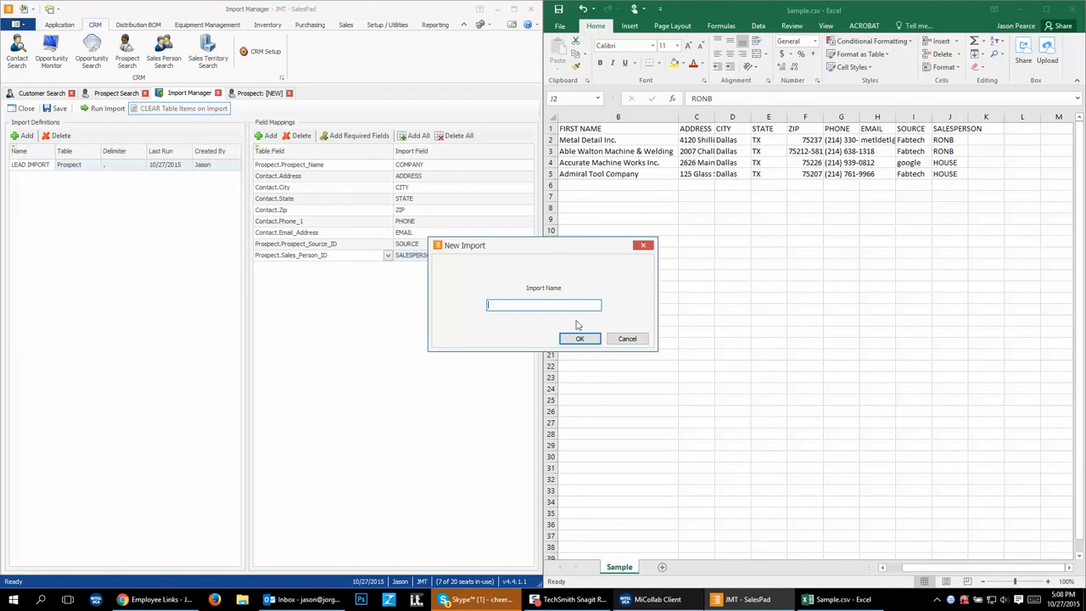
{"action": "type", "text": "TEST"}
{"action": "left_click", "coordinate": [581, 338]}
Step: Look through the table types available for the TEST import definition, and close the list without choosing one
{"action": "left_click", "coordinate": [94, 177]}
{"action": "left_click", "coordinate": [95, 178]}
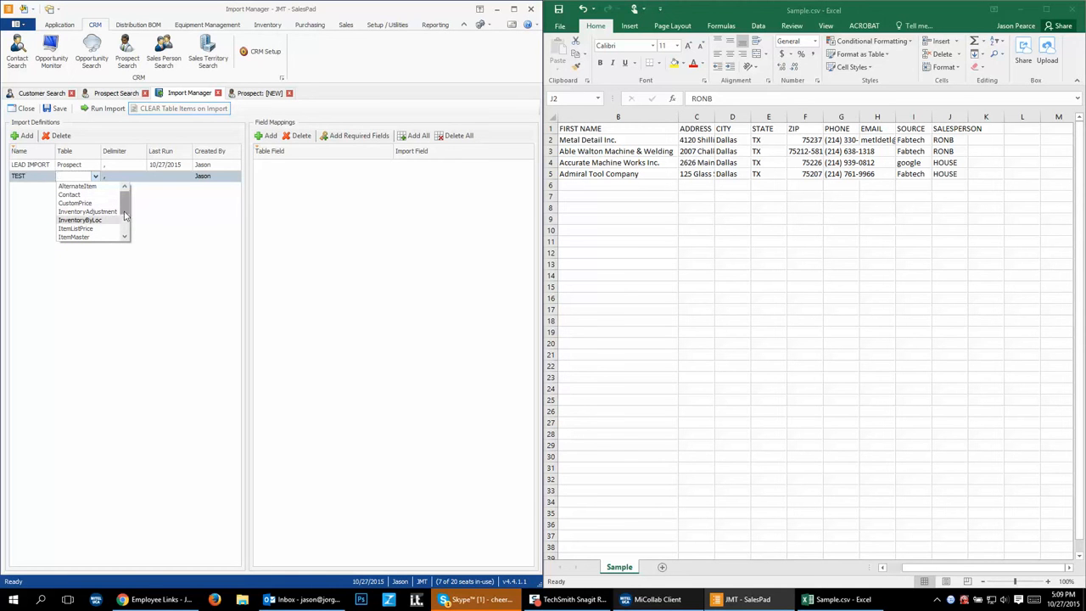
{"action": "scroll", "coordinate": [124, 215], "scroll_direction": "down", "scroll_amount": 5}
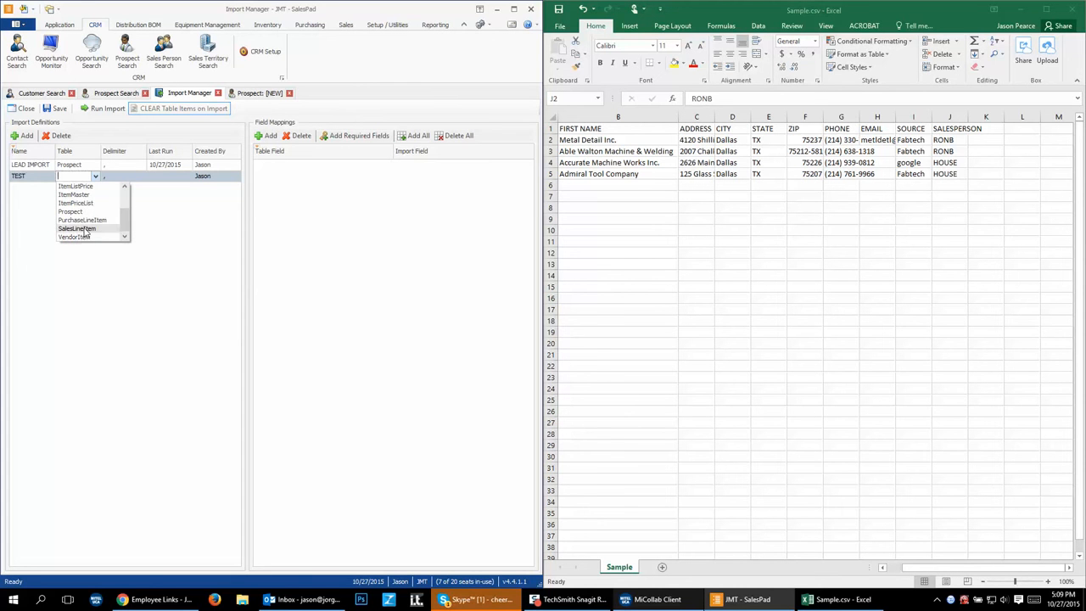
{"action": "left_click", "coordinate": [170, 209]}
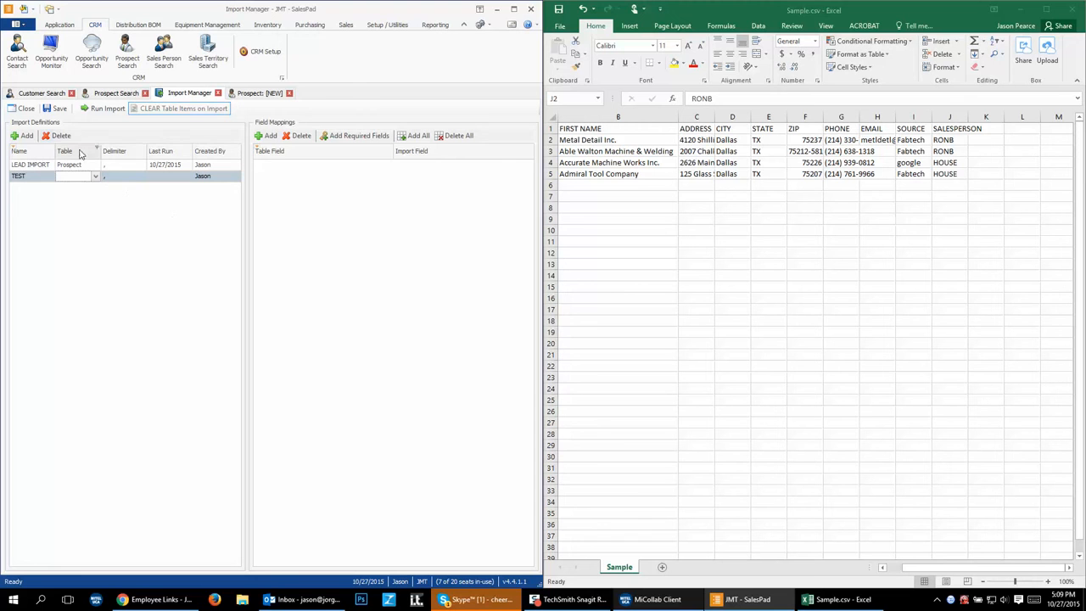